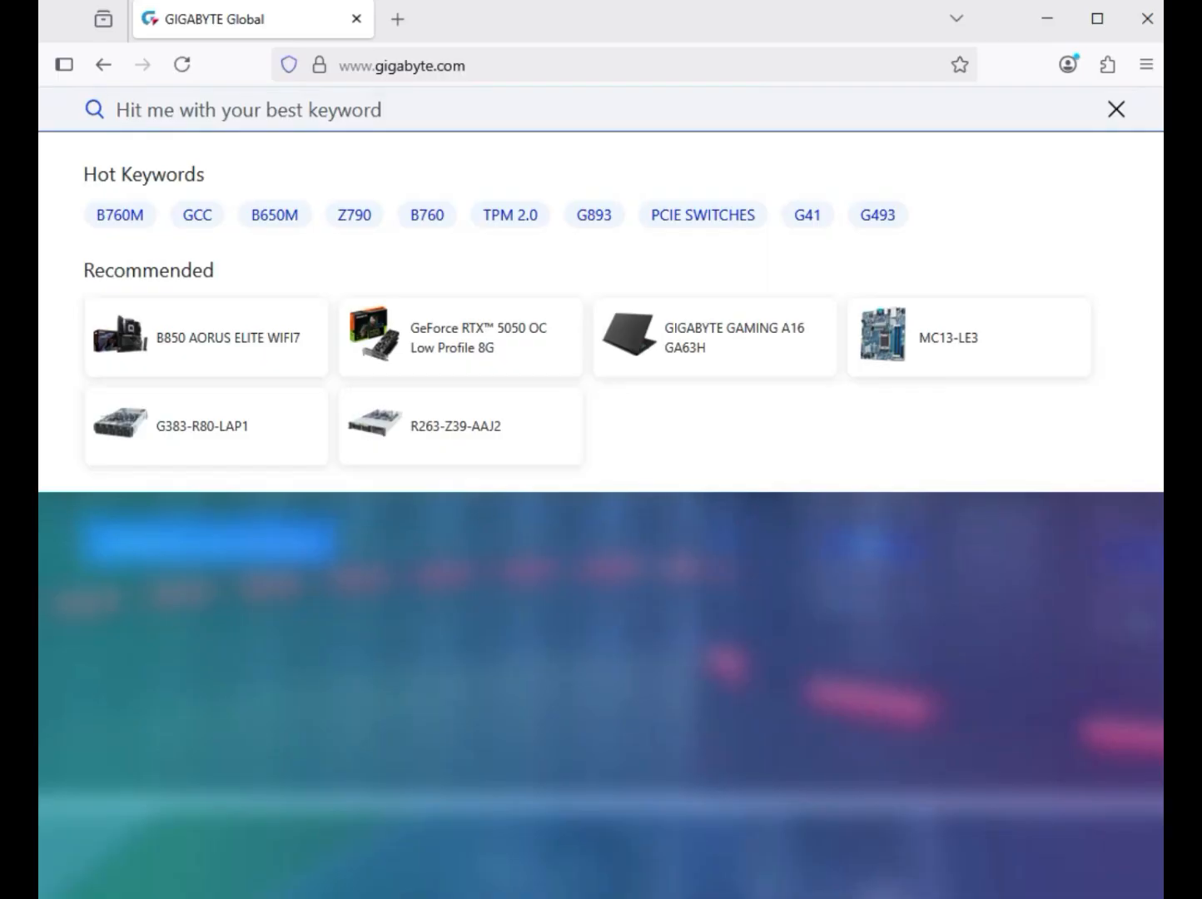
Step: Search the GIGABYTE site for "X870E AORUS PRO", limit the results to products, and open the X870E AORUS PRO (rev. 1.1) page
{"action": "type", "text": "X870E AORUS PRO"}
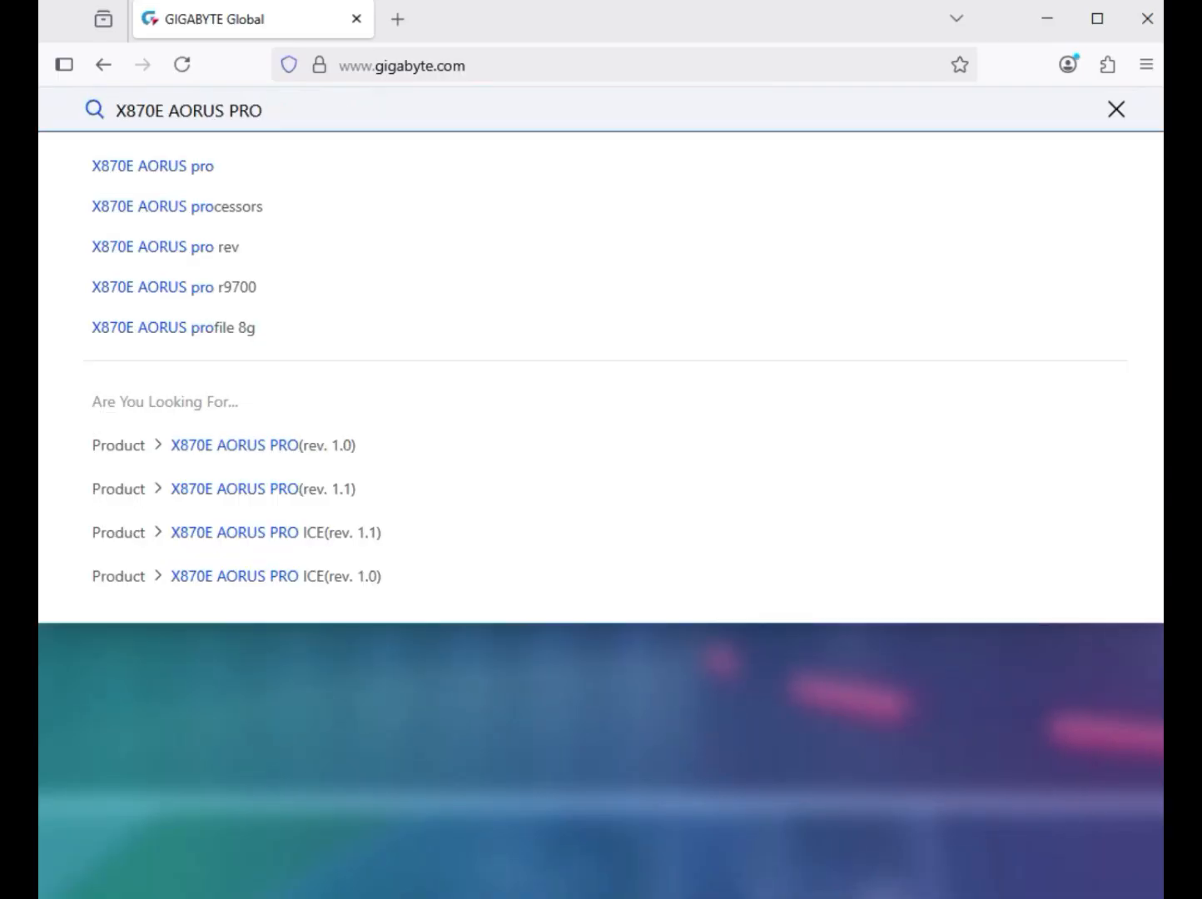
{"action": "key", "text": "Return"}
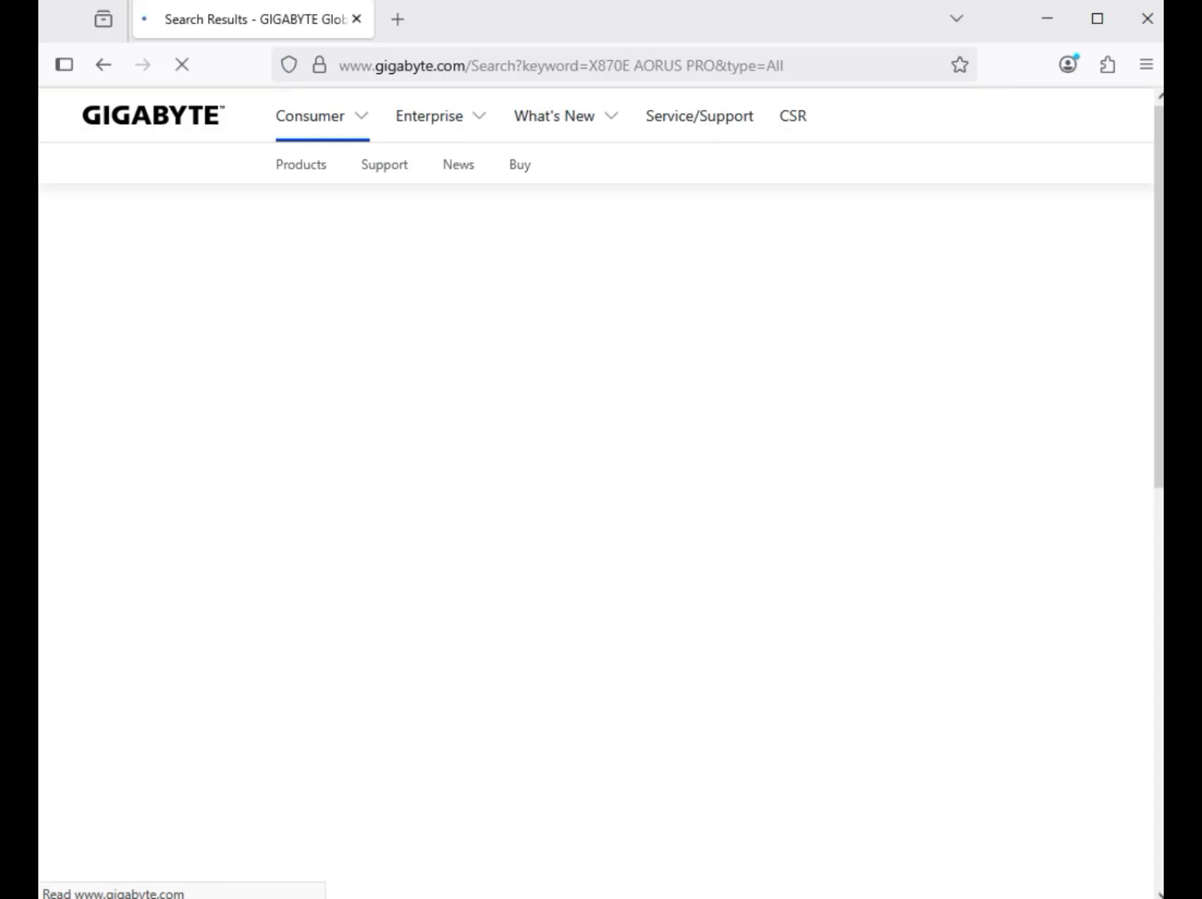
{"action": "left_click", "coordinate": [140, 343]}
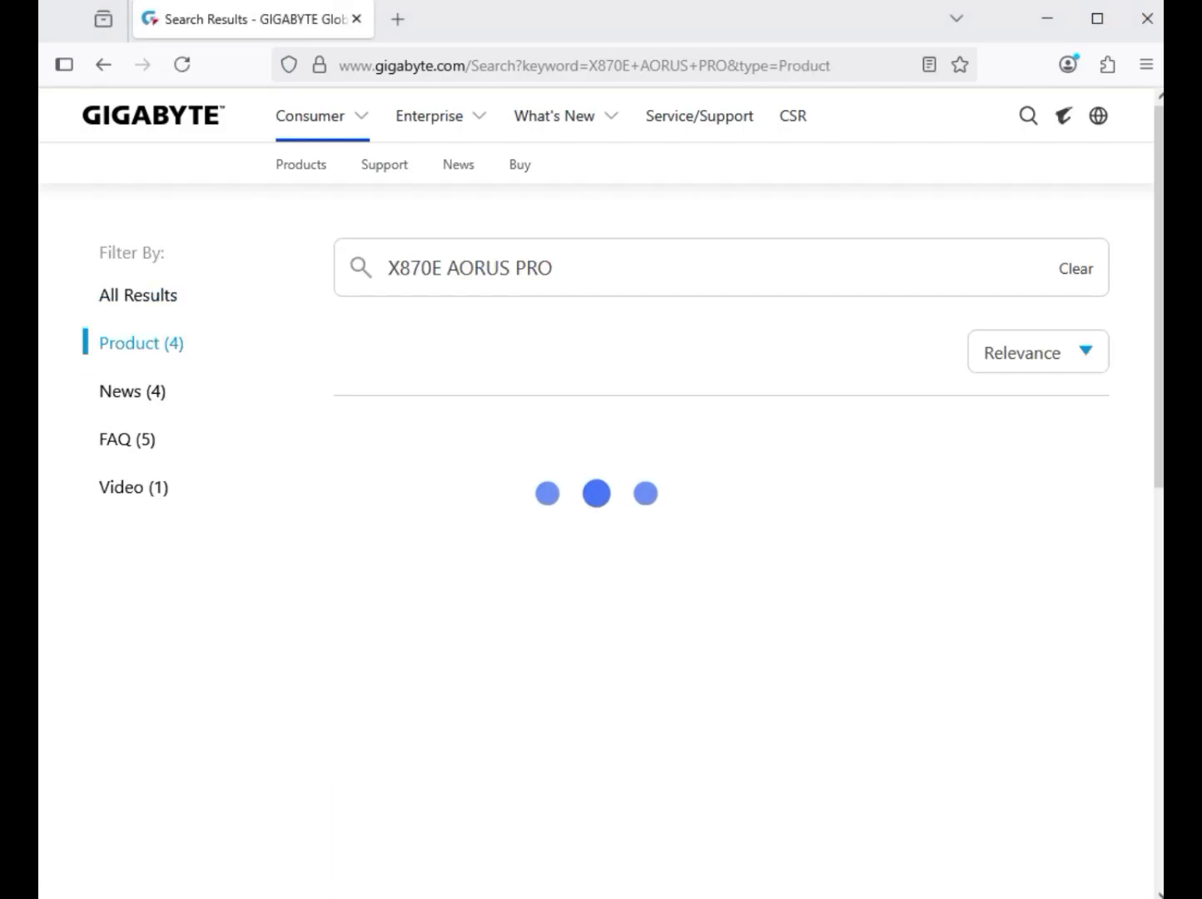
{"action": "left_click_drag", "start_coordinate": [189, 343], "coordinate": [107, 342]}
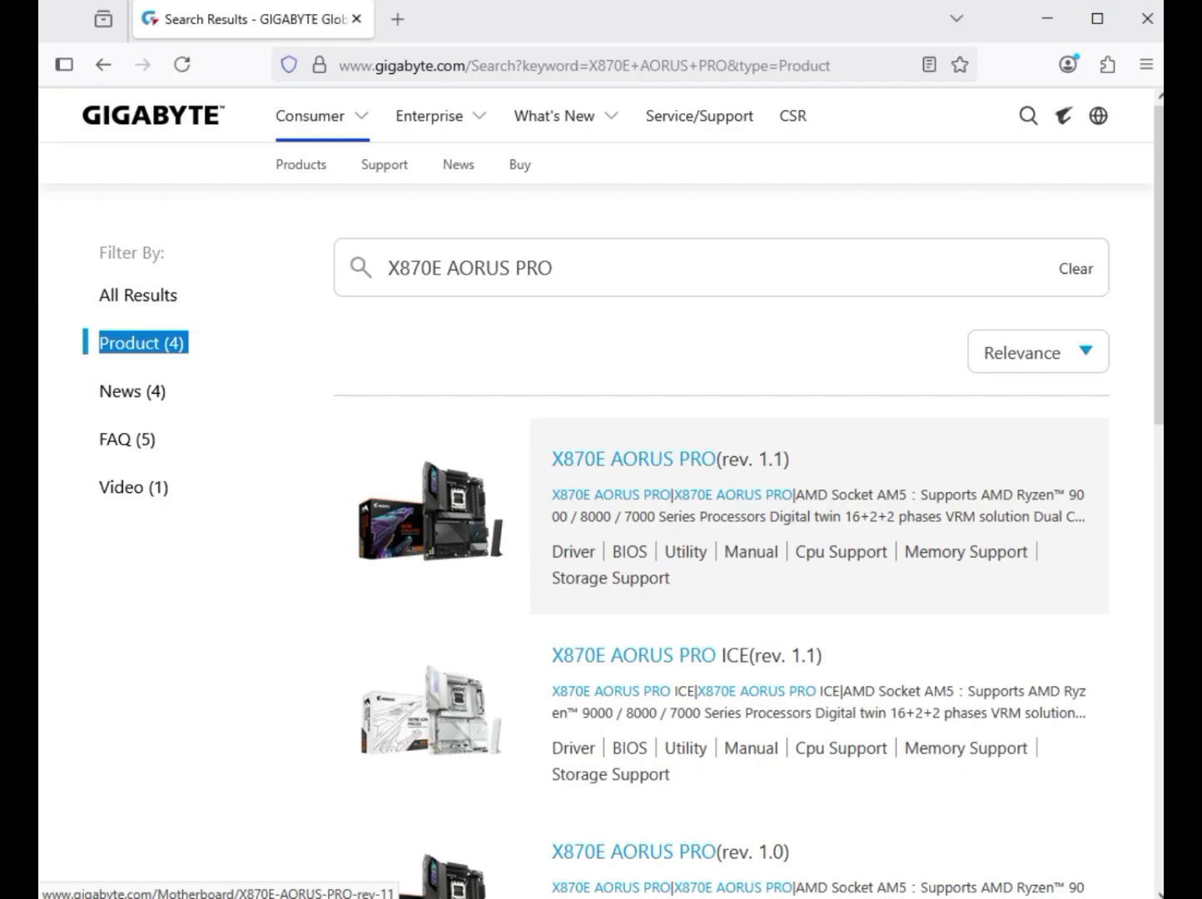
{"action": "left_click", "coordinate": [670, 459]}
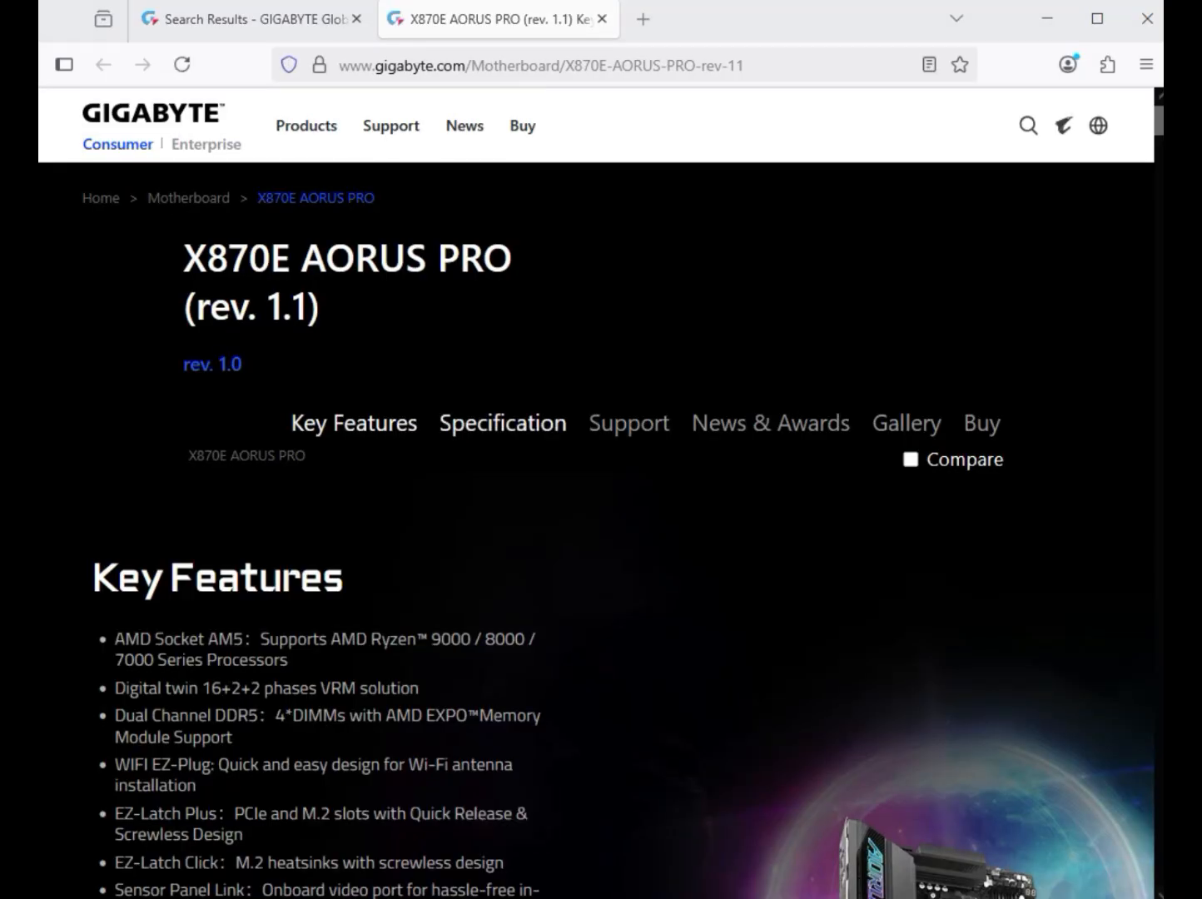
Step: Open the motherboard's support downloads and set the driver OS filter to Windows 11 64bit
{"action": "left_click_drag", "start_coordinate": [589, 425], "coordinate": [663, 425]}
{"action": "left_click", "coordinate": [649, 424]}
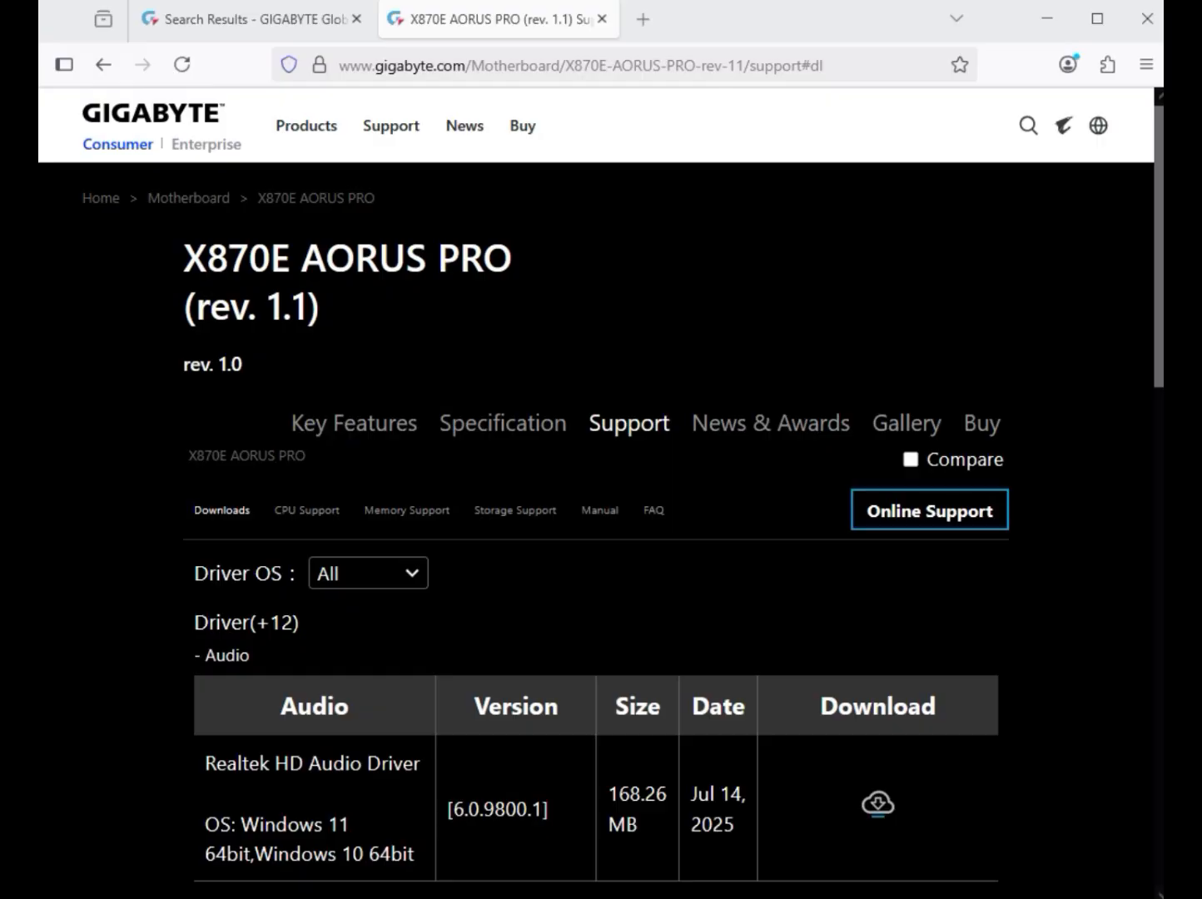
{"action": "left_click", "coordinate": [368, 573]}
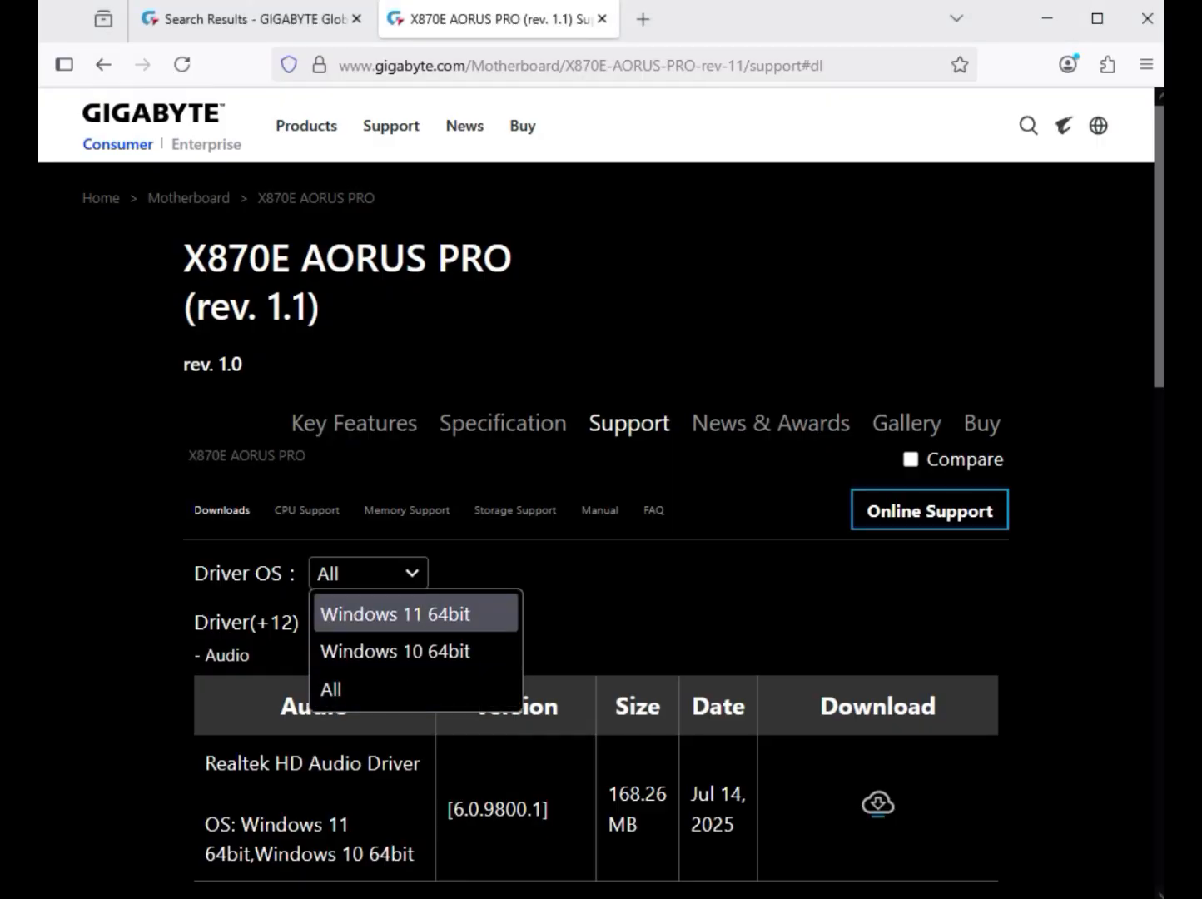
{"action": "key", "text": "Return"}
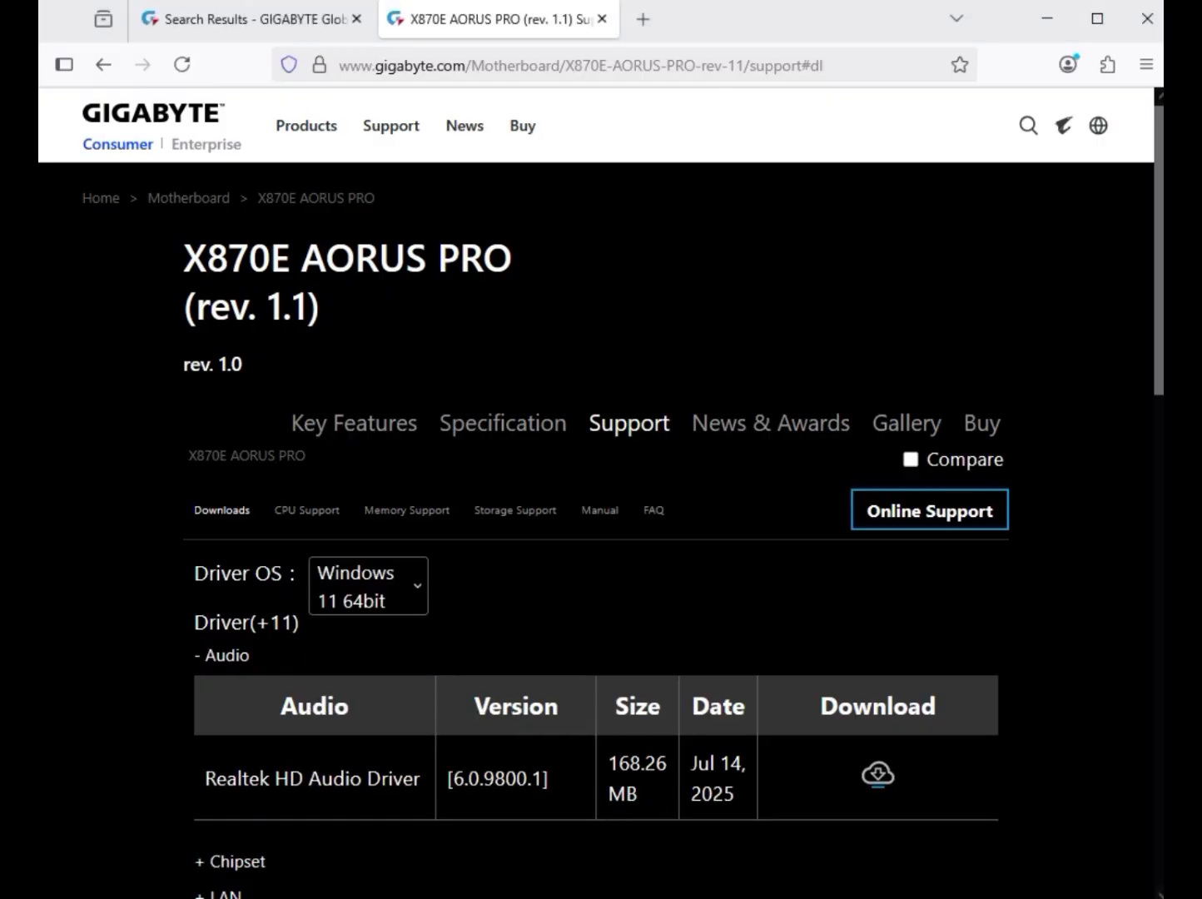
Step: Download the Realtek HD Audio Driver, version 6.0.9800.1, from the Audio section
{"action": "double_click", "coordinate": [228, 655]}
{"action": "left_click_drag", "start_coordinate": [242, 779], "coordinate": [527, 779]}
{"action": "left_click", "coordinate": [878, 774]}
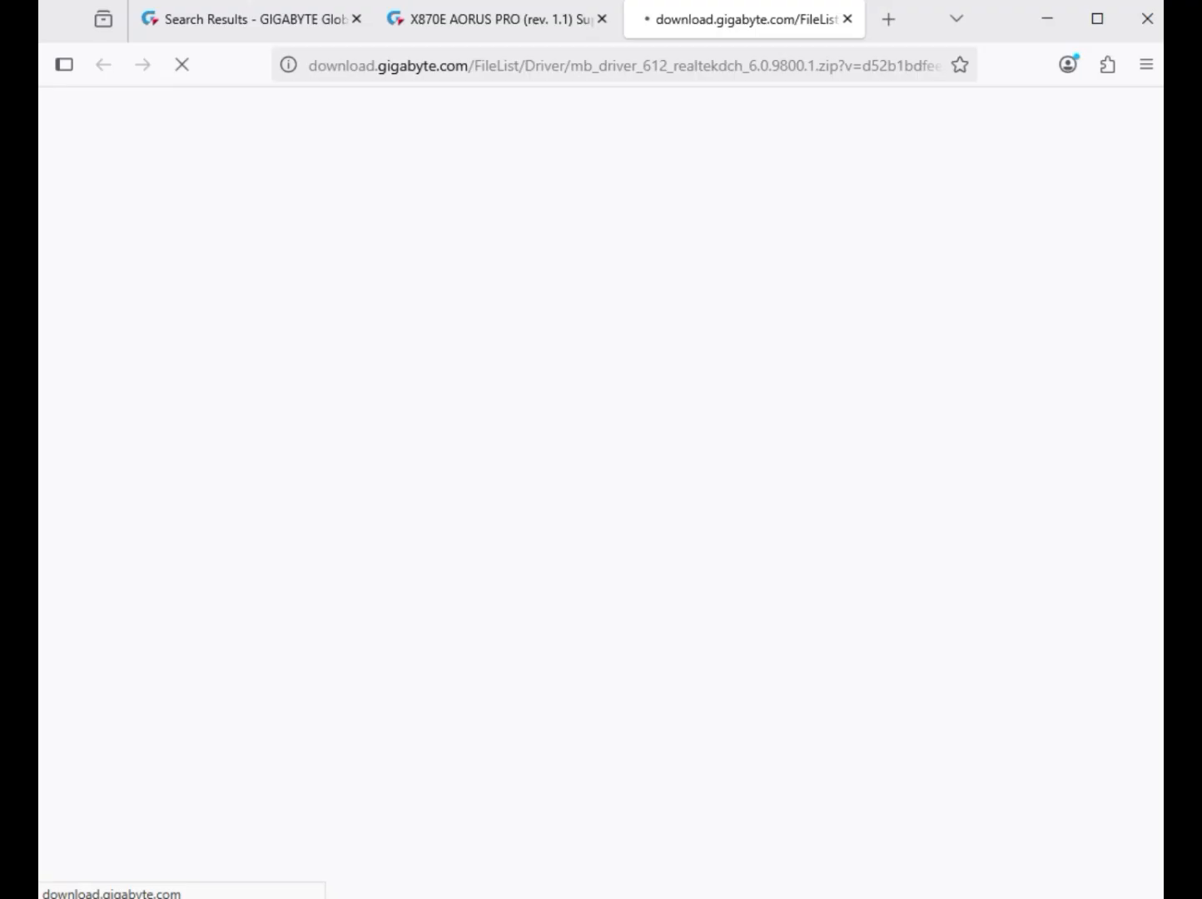
Step: Expand the Chipset section and download the AMD Chipset Driver, version 7.03.21.2116
{"action": "scroll", "coordinate": [600, 499], "scroll_direction": "down", "scroll_amount": 5}
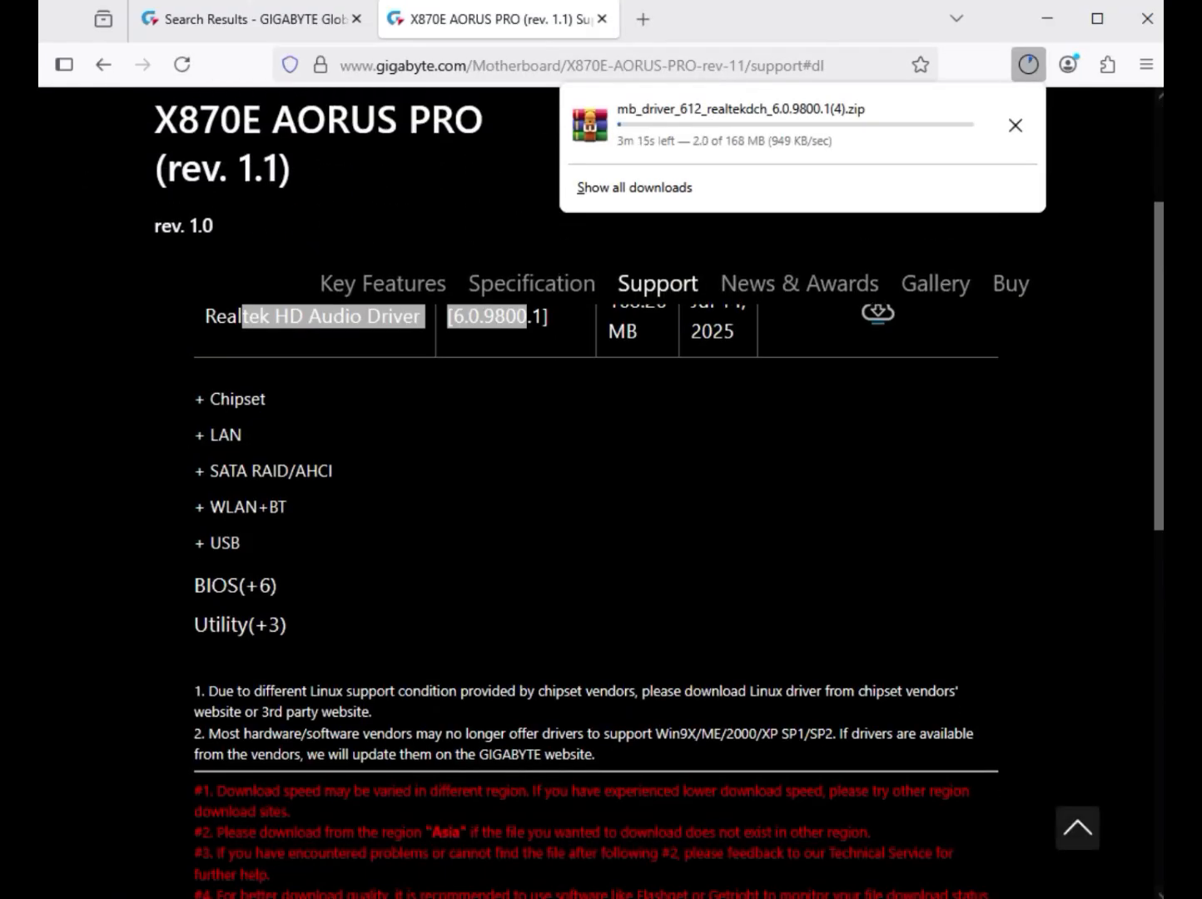
{"action": "left_click", "coordinate": [238, 400]}
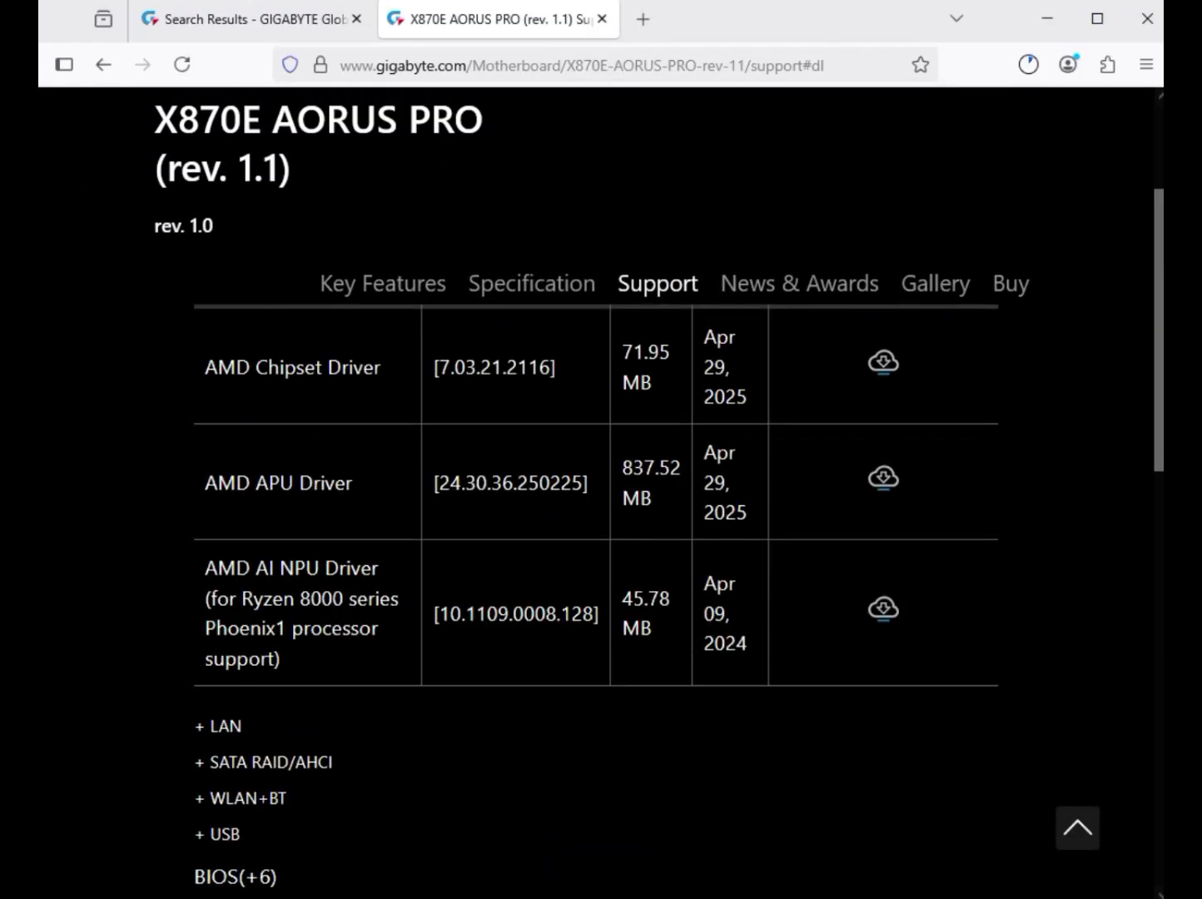
{"action": "left_click_drag", "start_coordinate": [204, 367], "coordinate": [387, 367]}
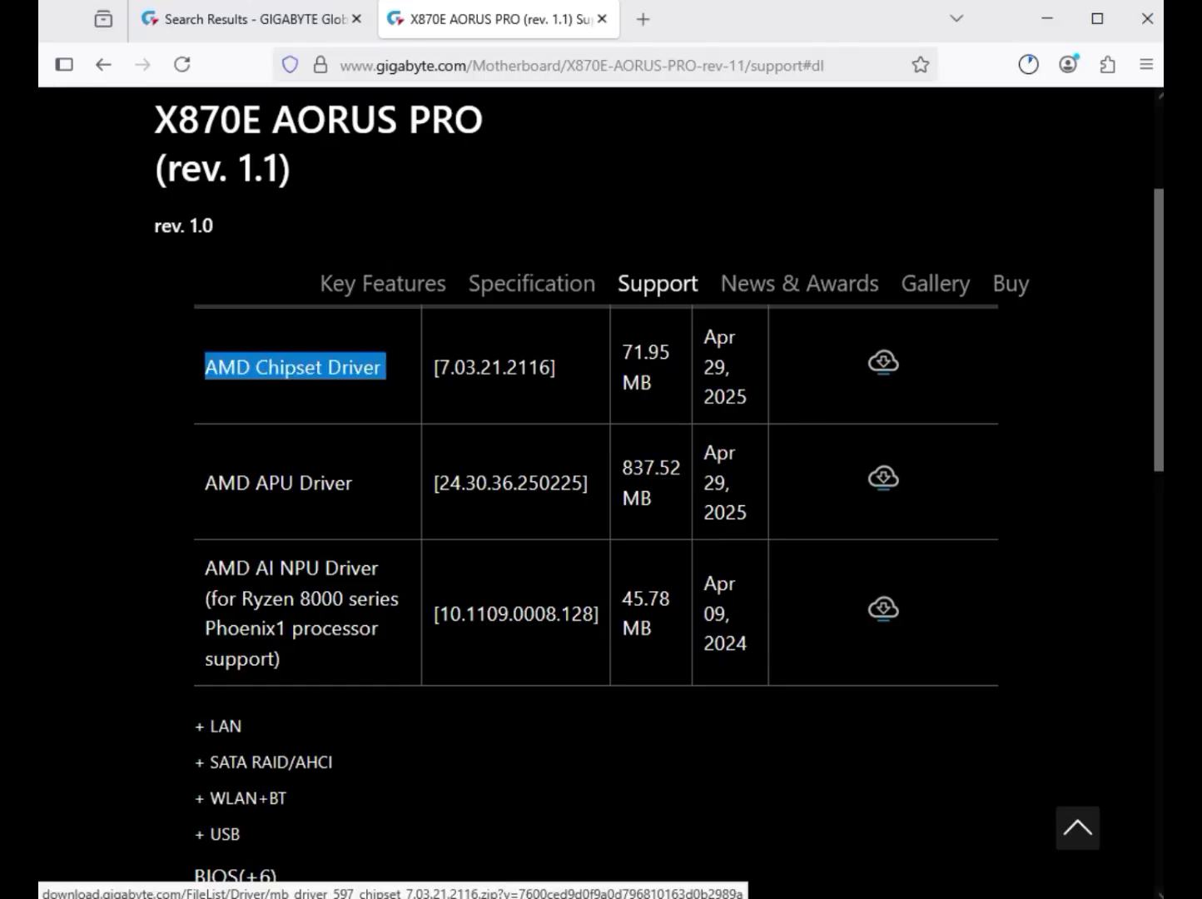
{"action": "left_click", "coordinate": [883, 362]}
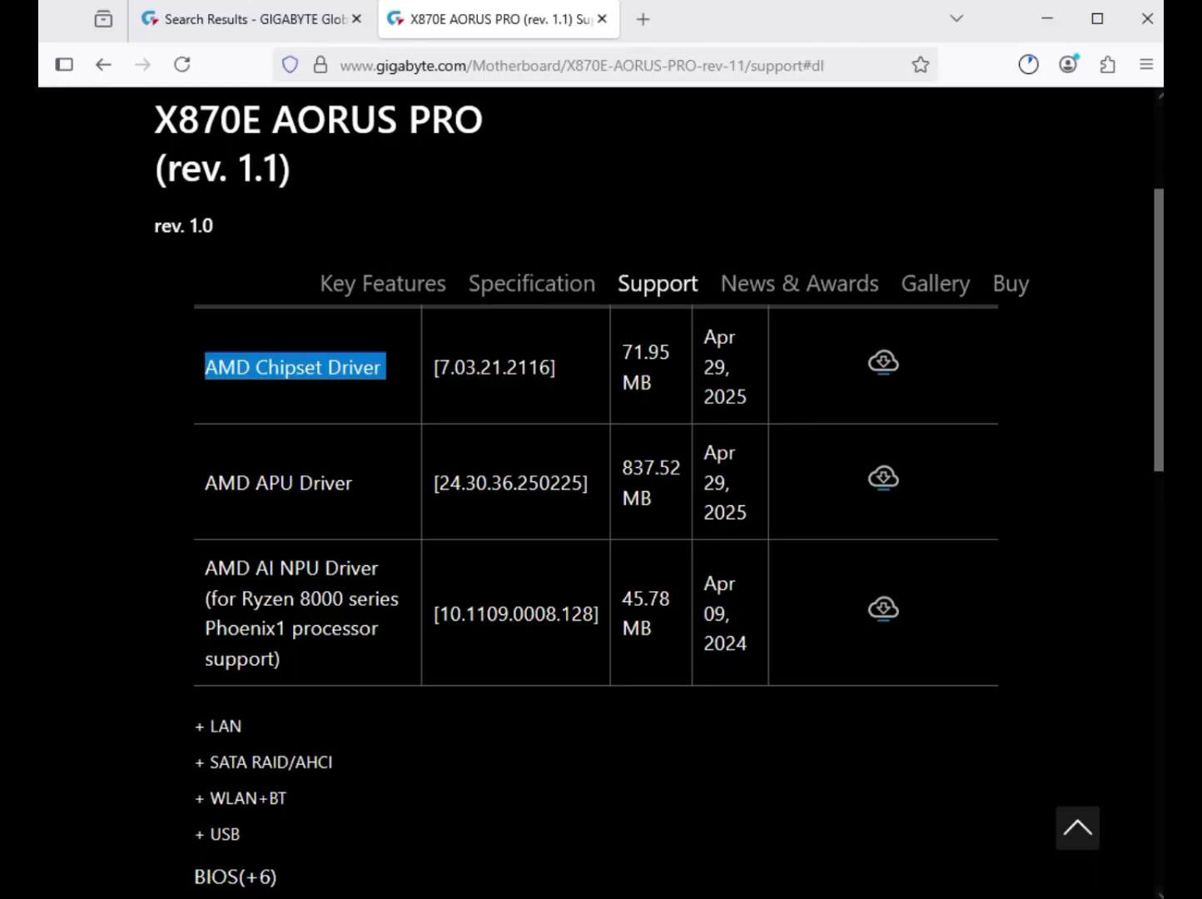
Step: Expand the LAN section and highlight the Realtek LAN Driver entry for version 11.24.0318.2025
{"action": "scroll", "coordinate": [596, 516], "scroll_direction": "down", "scroll_amount": 1}
{"action": "left_click_drag", "start_coordinate": [210, 615], "coordinate": [242, 616]}
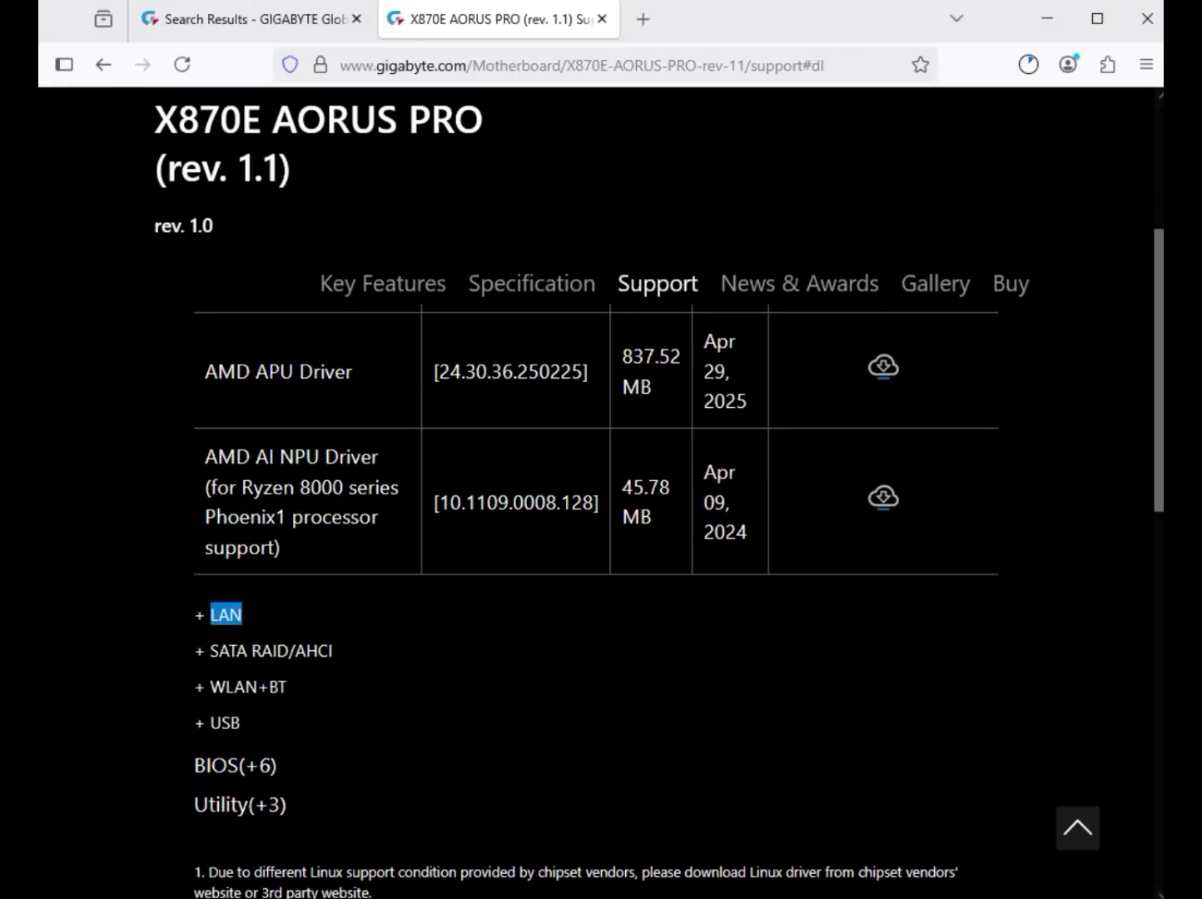
{"action": "left_click", "coordinate": [225, 614]}
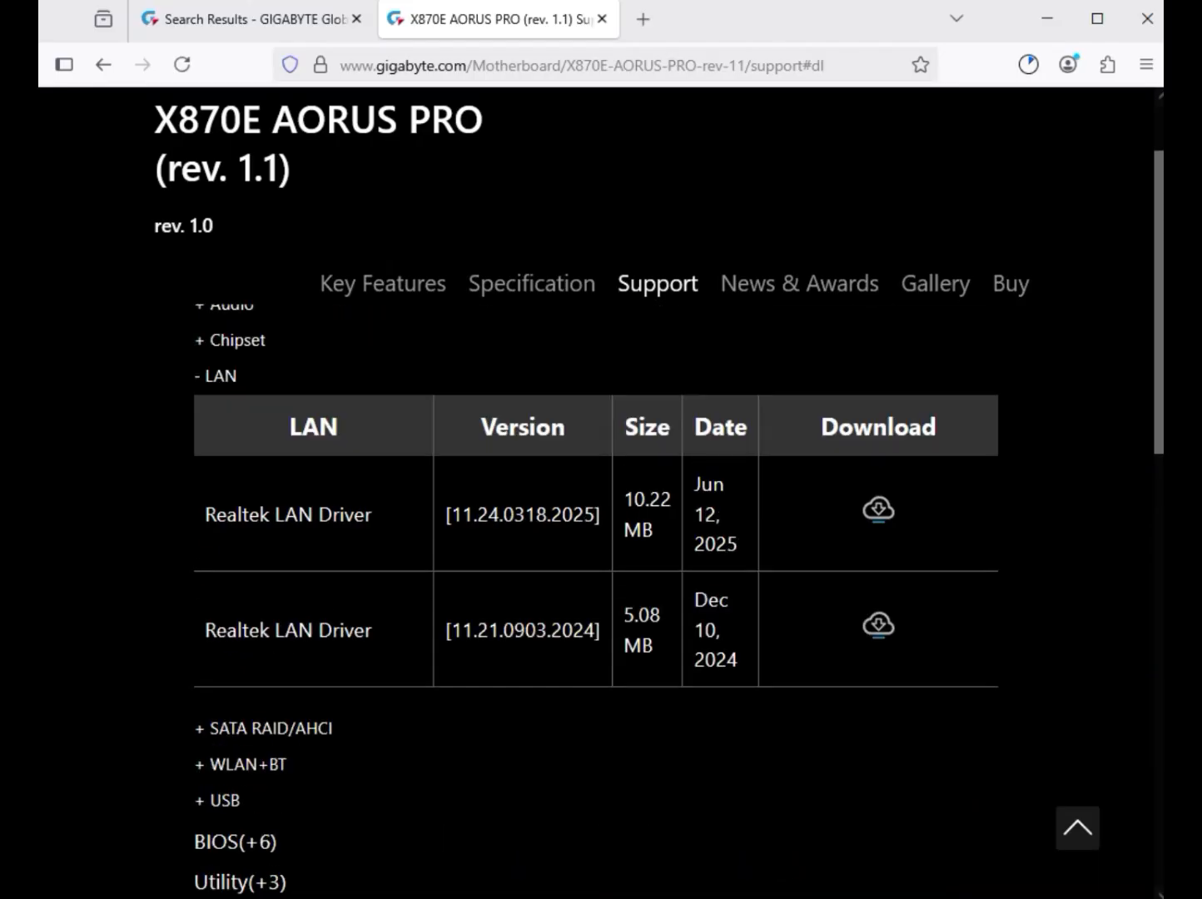
{"action": "left_click_drag", "start_coordinate": [215, 514], "coordinate": [878, 509]}
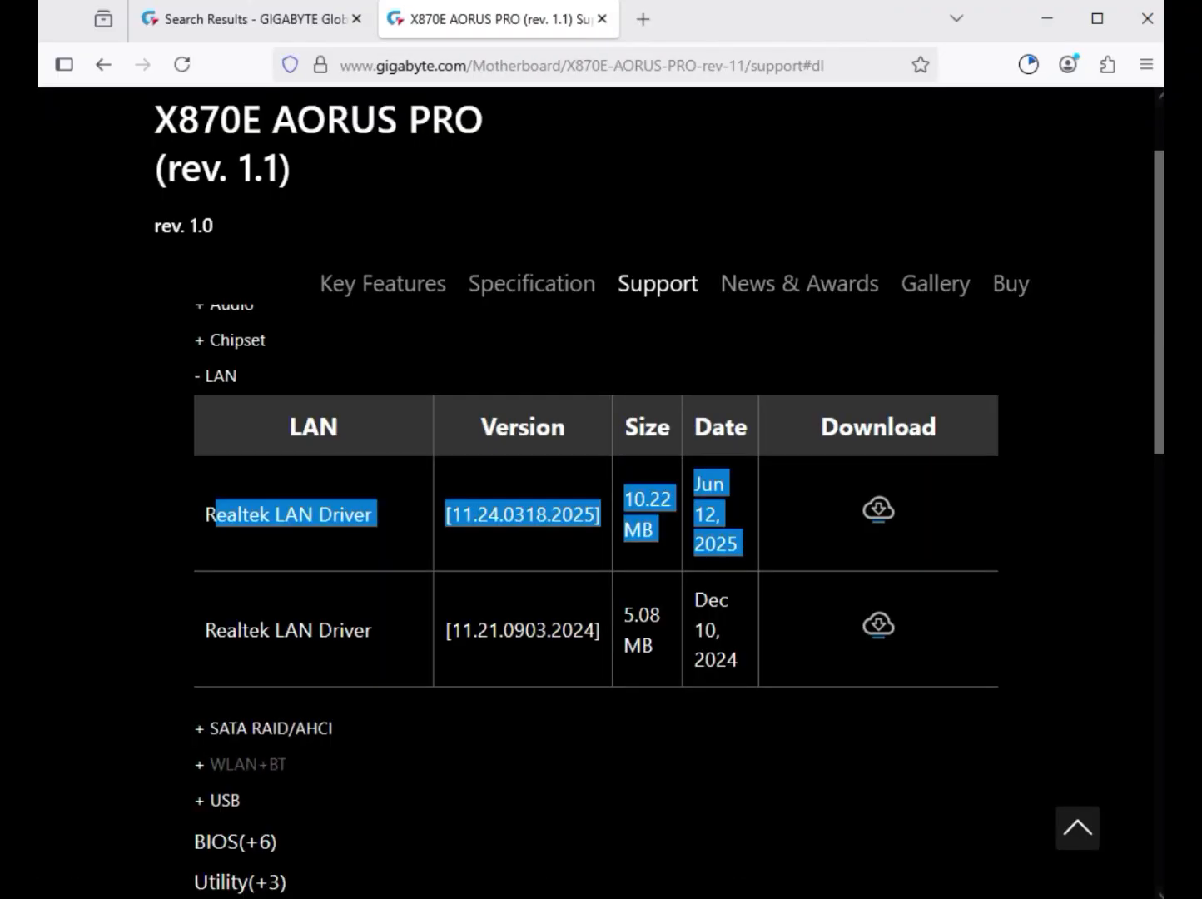
Step: Expand the WLAN+BT section and download the Qualcomm Wi-Fi 7 WIFI driver, version 3.1.0.1453
{"action": "left_click", "coordinate": [247, 765]}
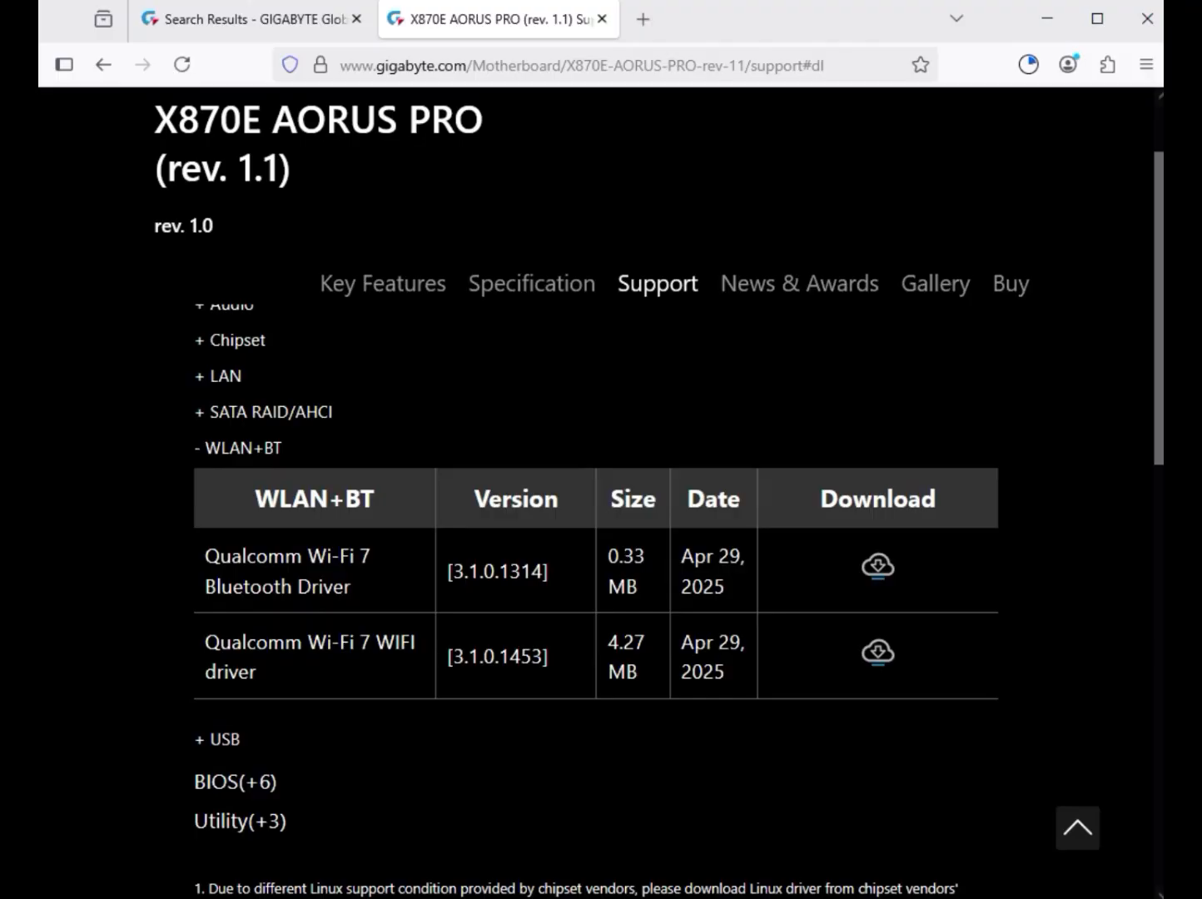
{"action": "left_click_drag", "start_coordinate": [205, 586], "coordinate": [355, 587]}
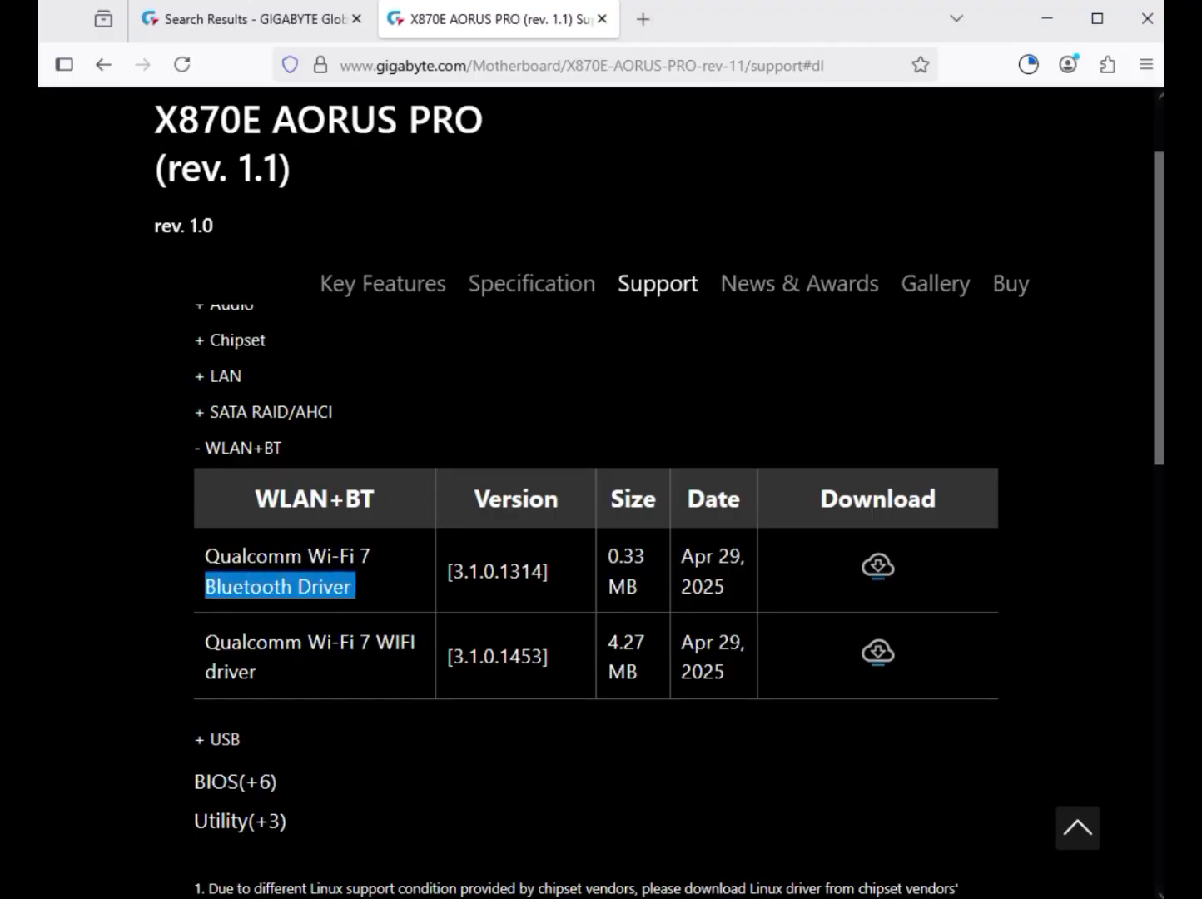
{"action": "left_click_drag", "start_coordinate": [307, 642], "coordinate": [261, 671]}
{"action": "left_click", "coordinate": [275, 671]}
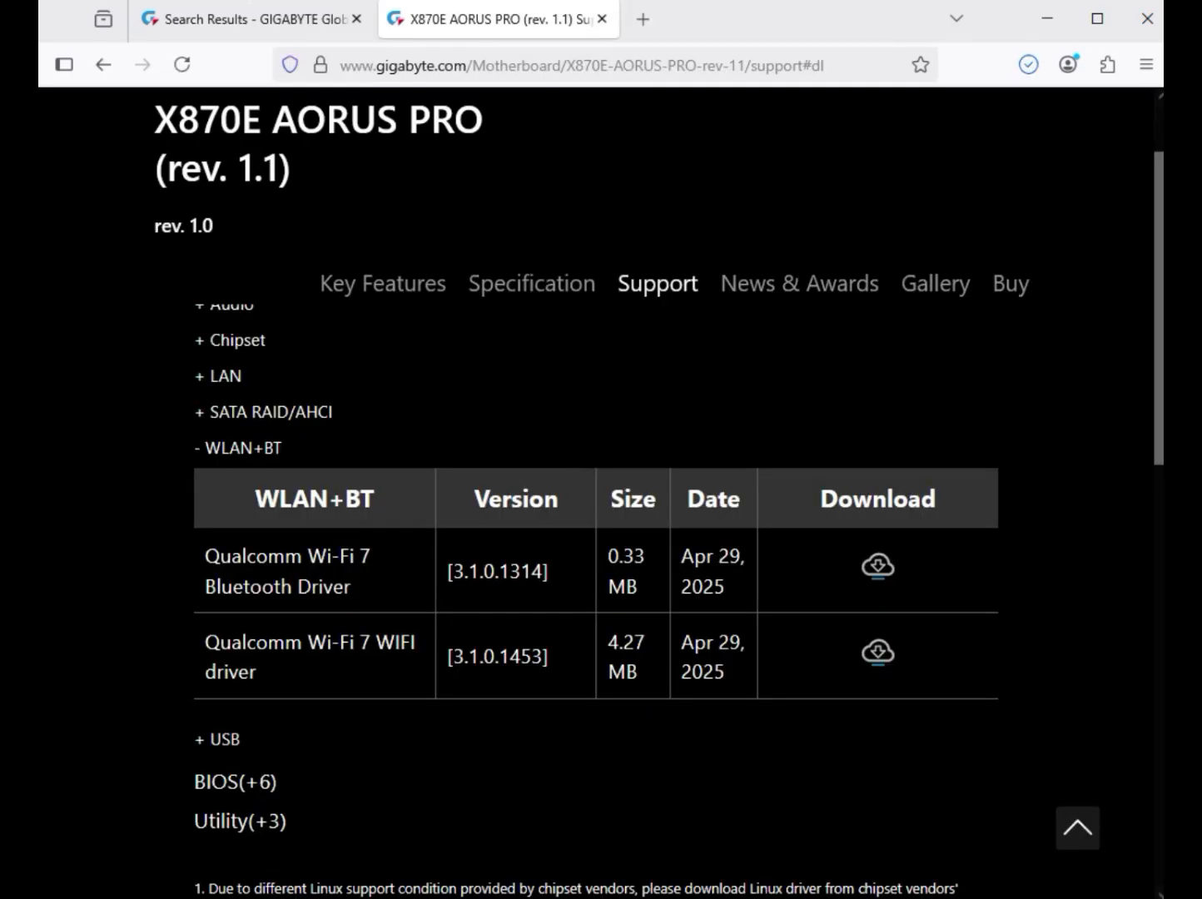
{"action": "left_click", "coordinate": [877, 652]}
Step: Expand the USB section, download the ITE USB driver, version 1.3.8.018, and check the browser's download list
{"action": "scroll", "coordinate": [596, 658], "scroll_direction": "down", "scroll_amount": 1}
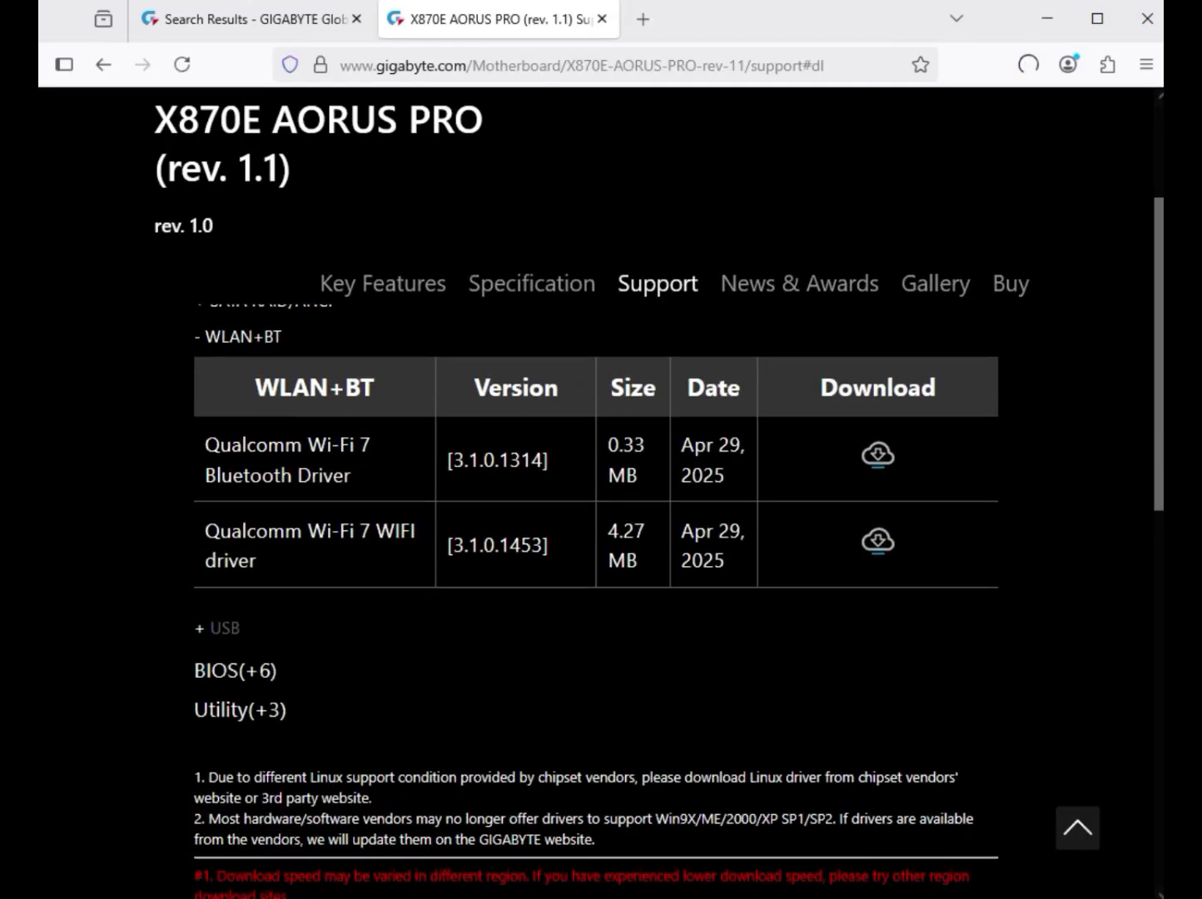
{"action": "left_click", "coordinate": [218, 628]}
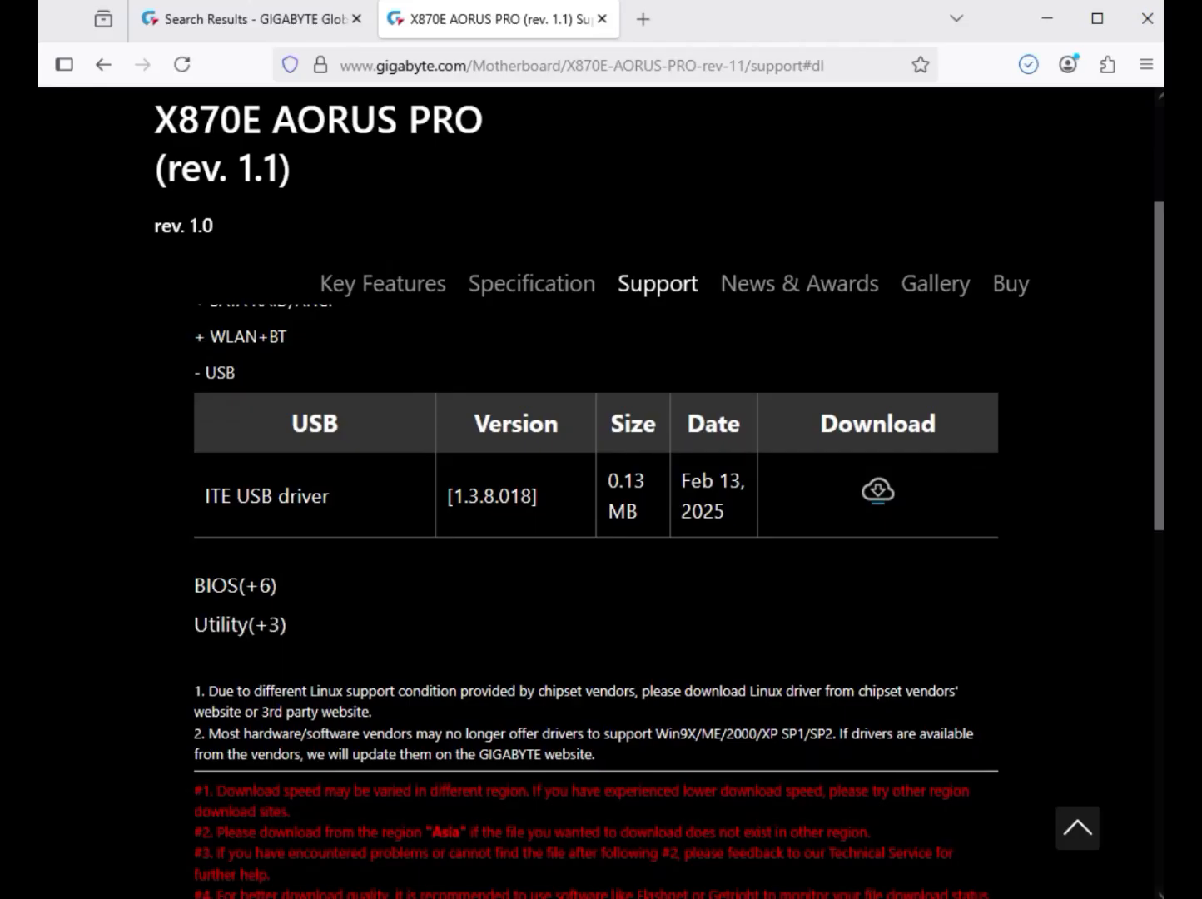
{"action": "left_click_drag", "start_coordinate": [238, 496], "coordinate": [334, 496]}
{"action": "left_click_drag", "start_coordinate": [448, 496], "coordinate": [538, 496]}
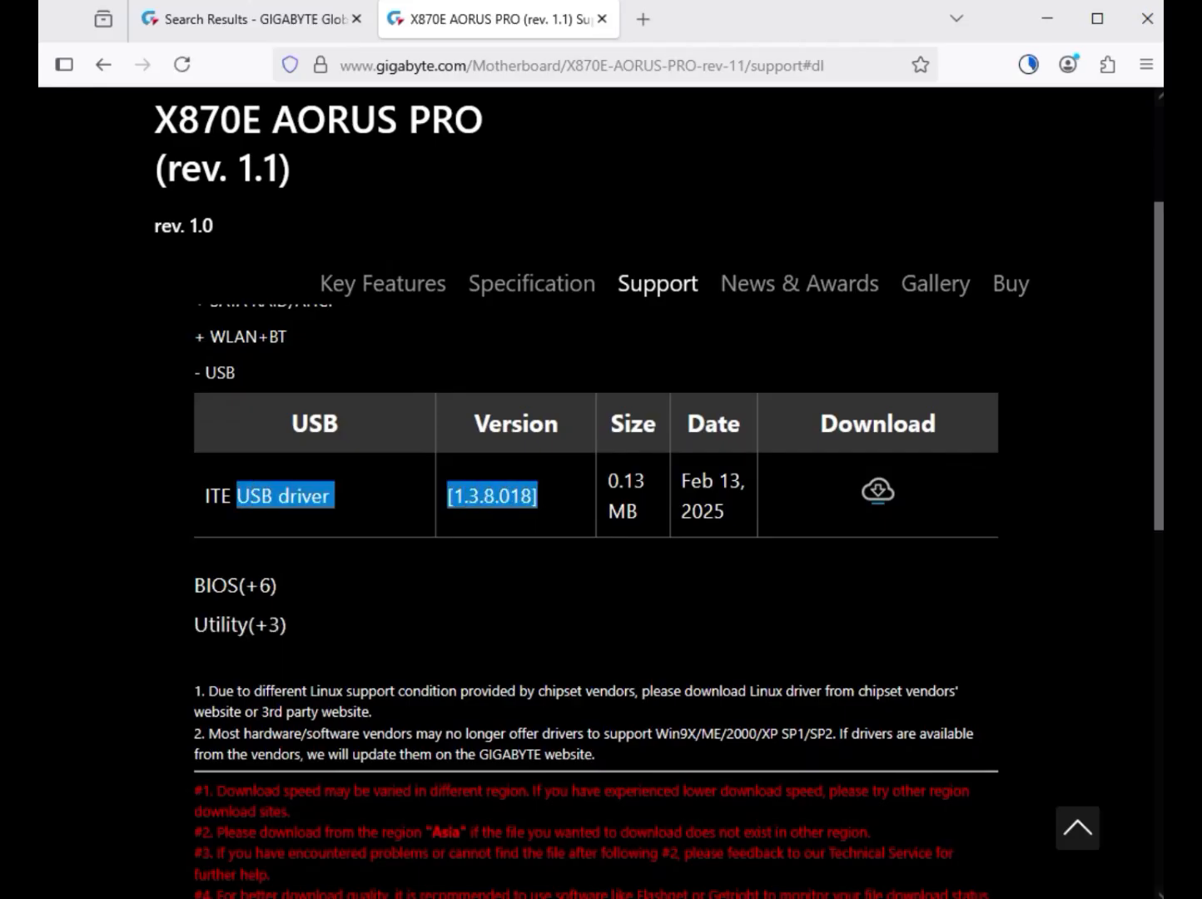
{"action": "left_click", "coordinate": [878, 491]}
{"action": "left_click", "coordinate": [1028, 64]}
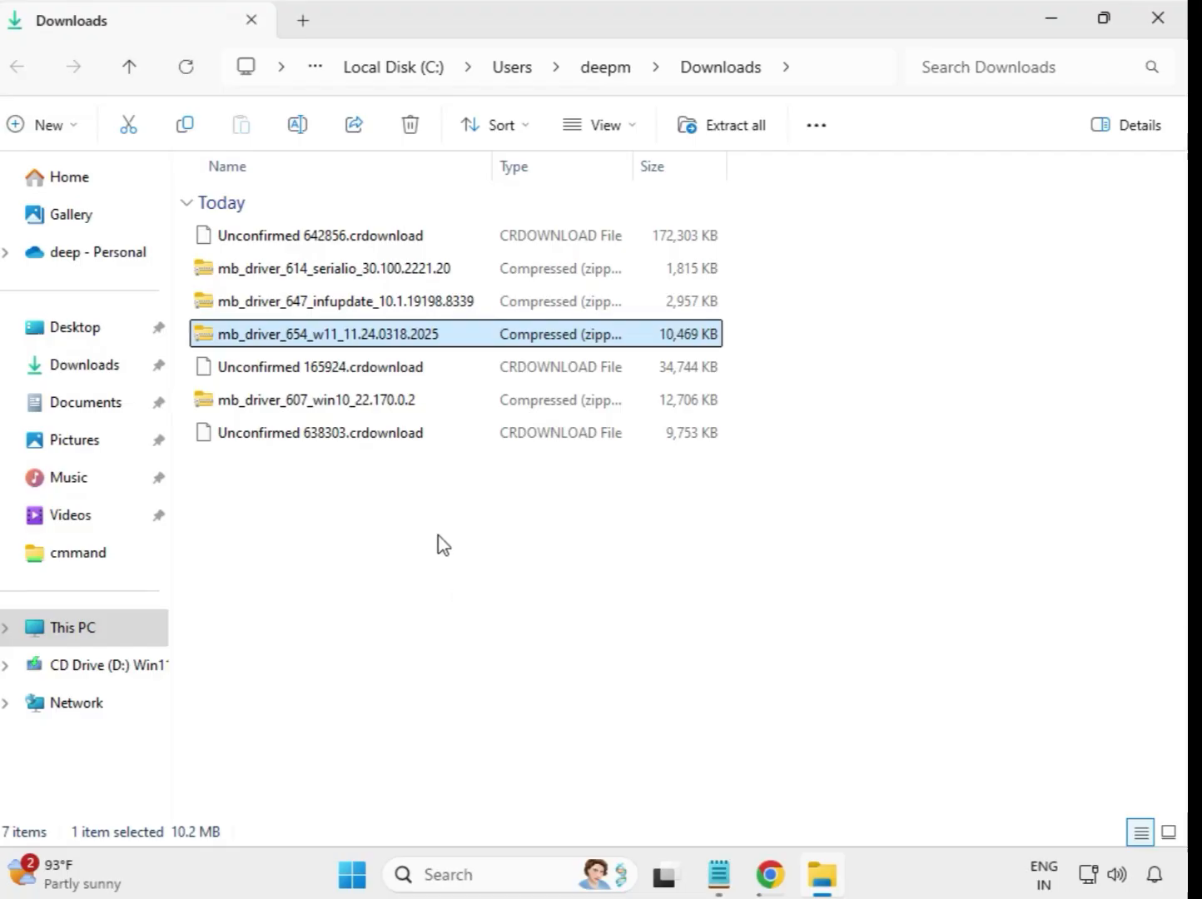
{"action": "left_click_drag", "start_coordinate": [433, 412], "coordinate": [410, 230]}
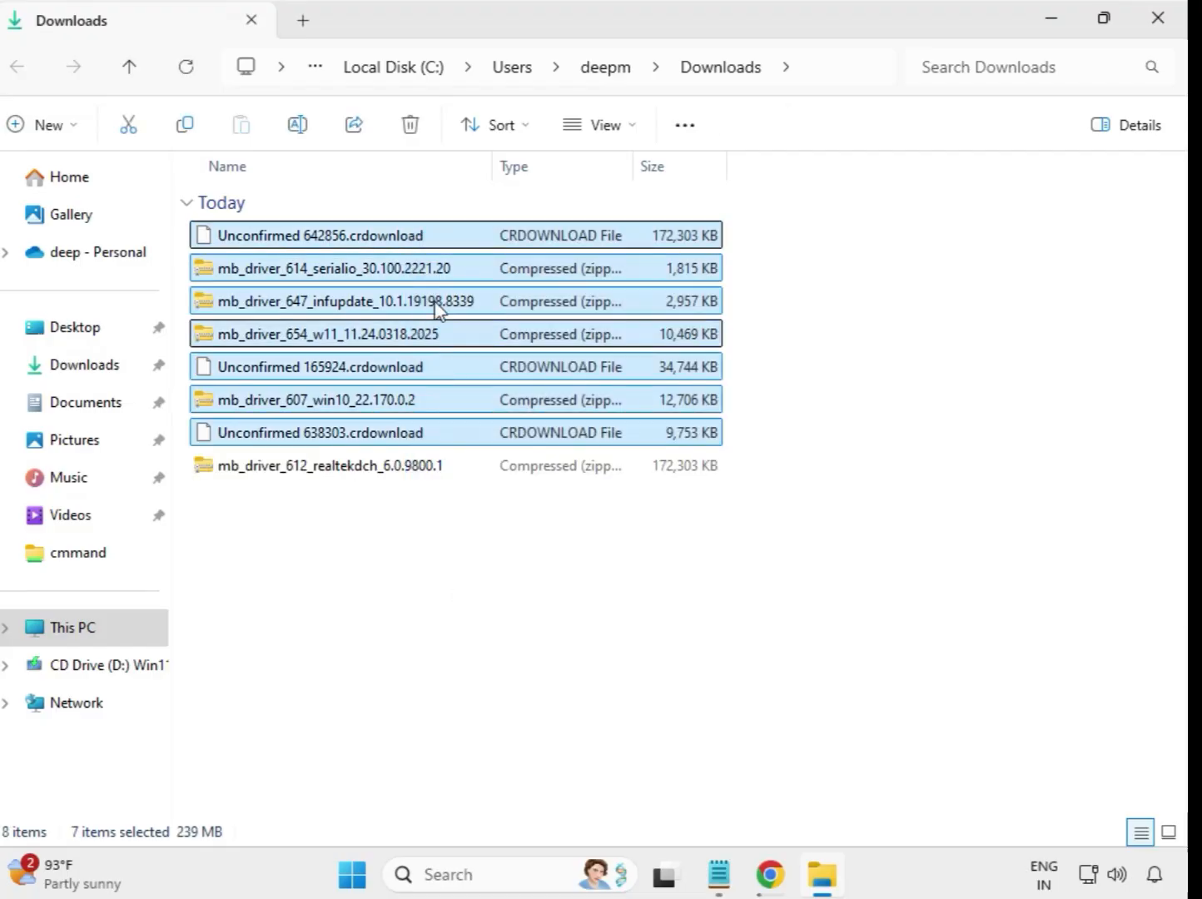
{"action": "left_click", "coordinate": [647, 557]}
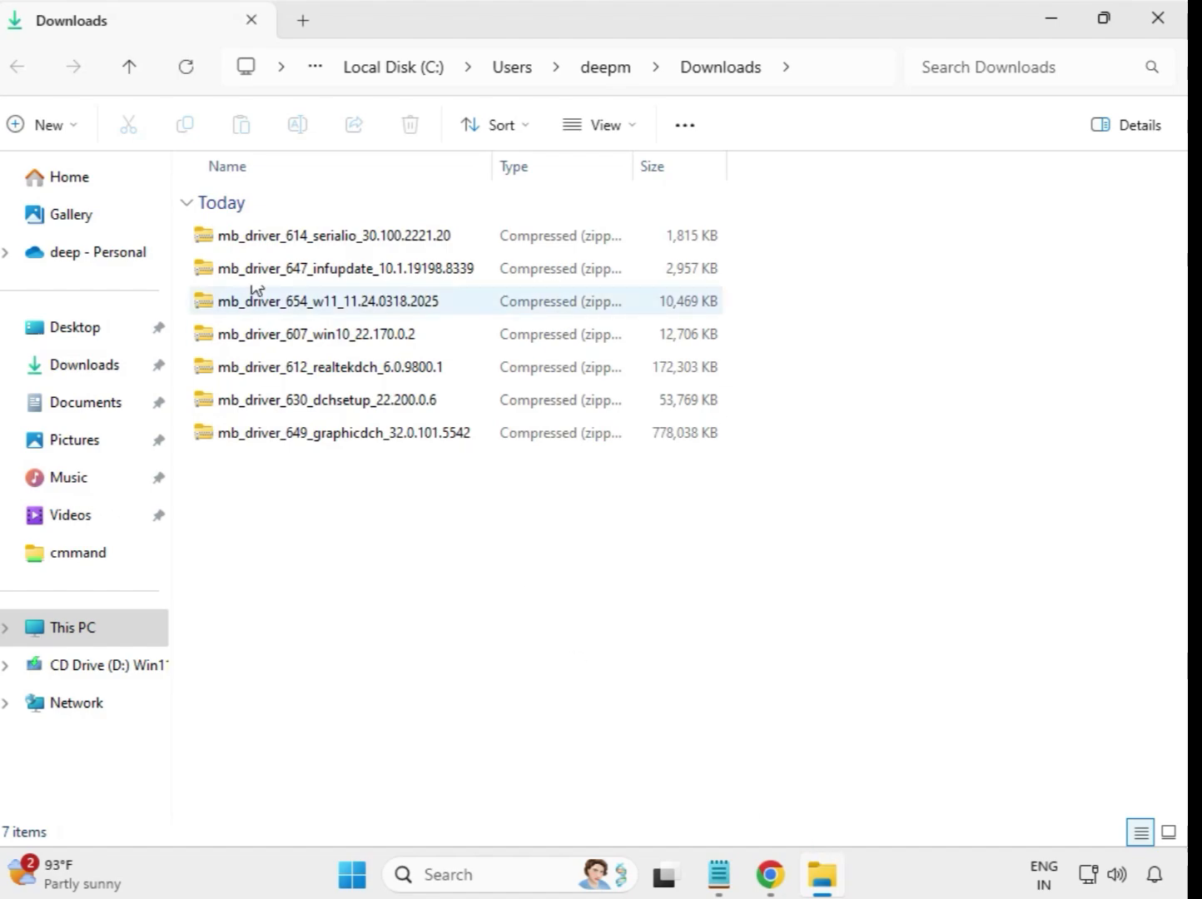
Step: Extract the mb_driver_614_serialio_30.100.2221.20 archive to its default folder in Downloads, close the extracted window, and select the new folder
{"action": "left_click", "coordinate": [310, 241]}
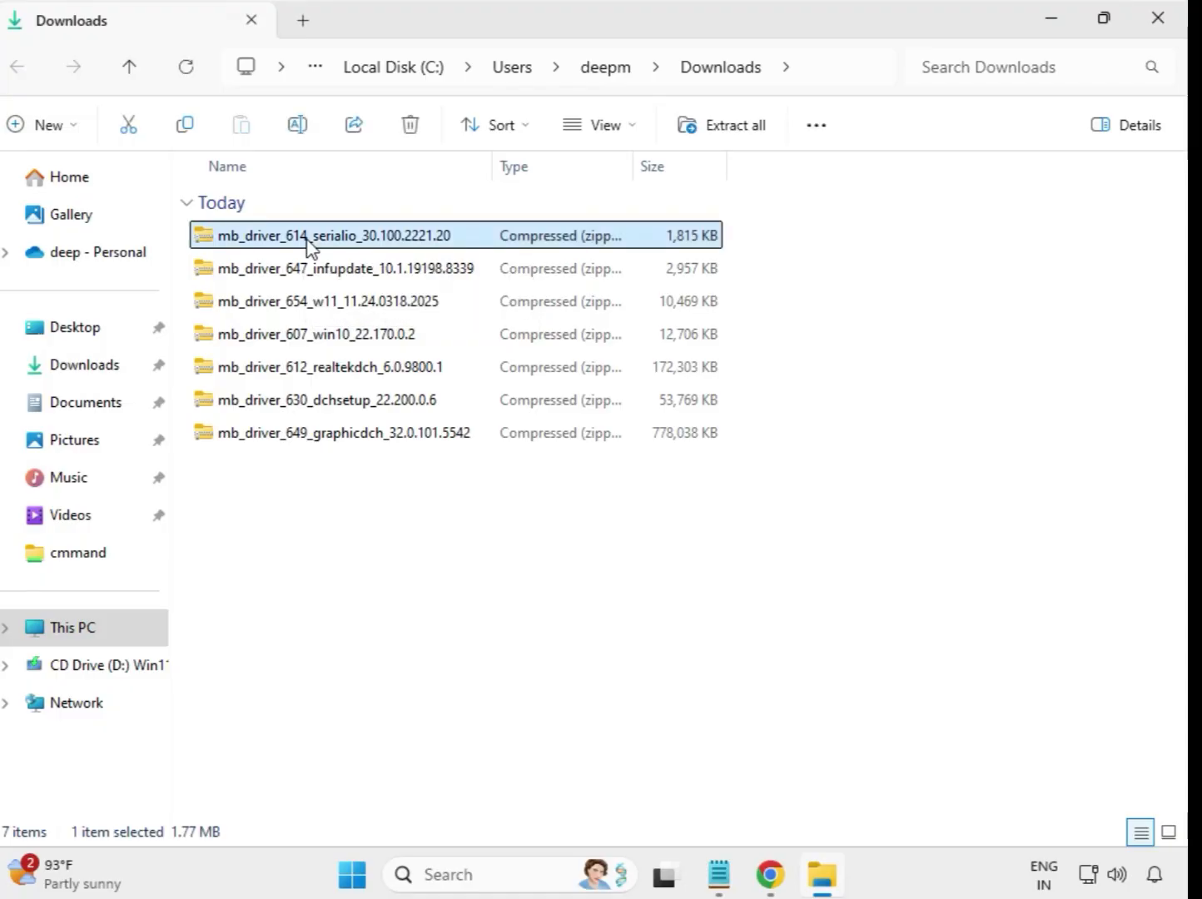
{"action": "right_click", "coordinate": [309, 244]}
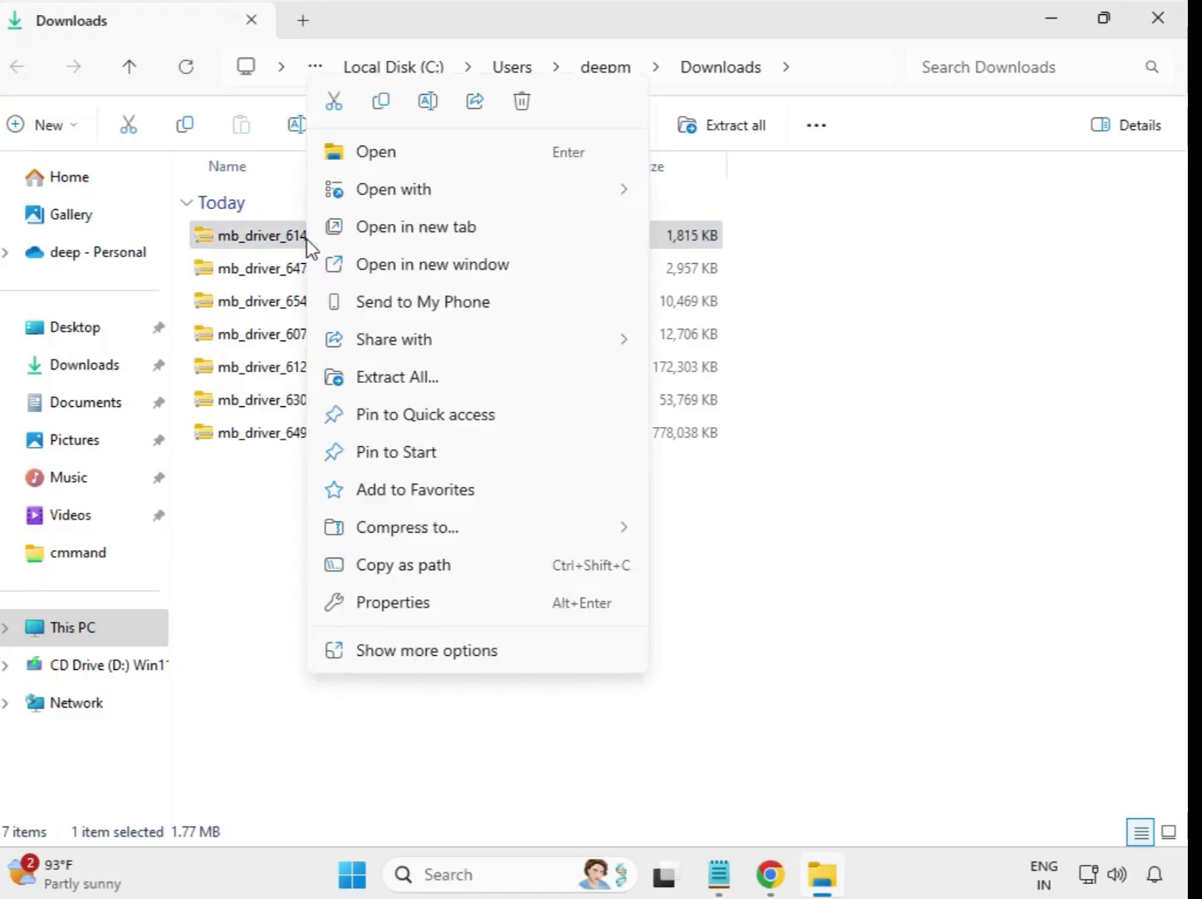
{"action": "left_click", "coordinate": [398, 377]}
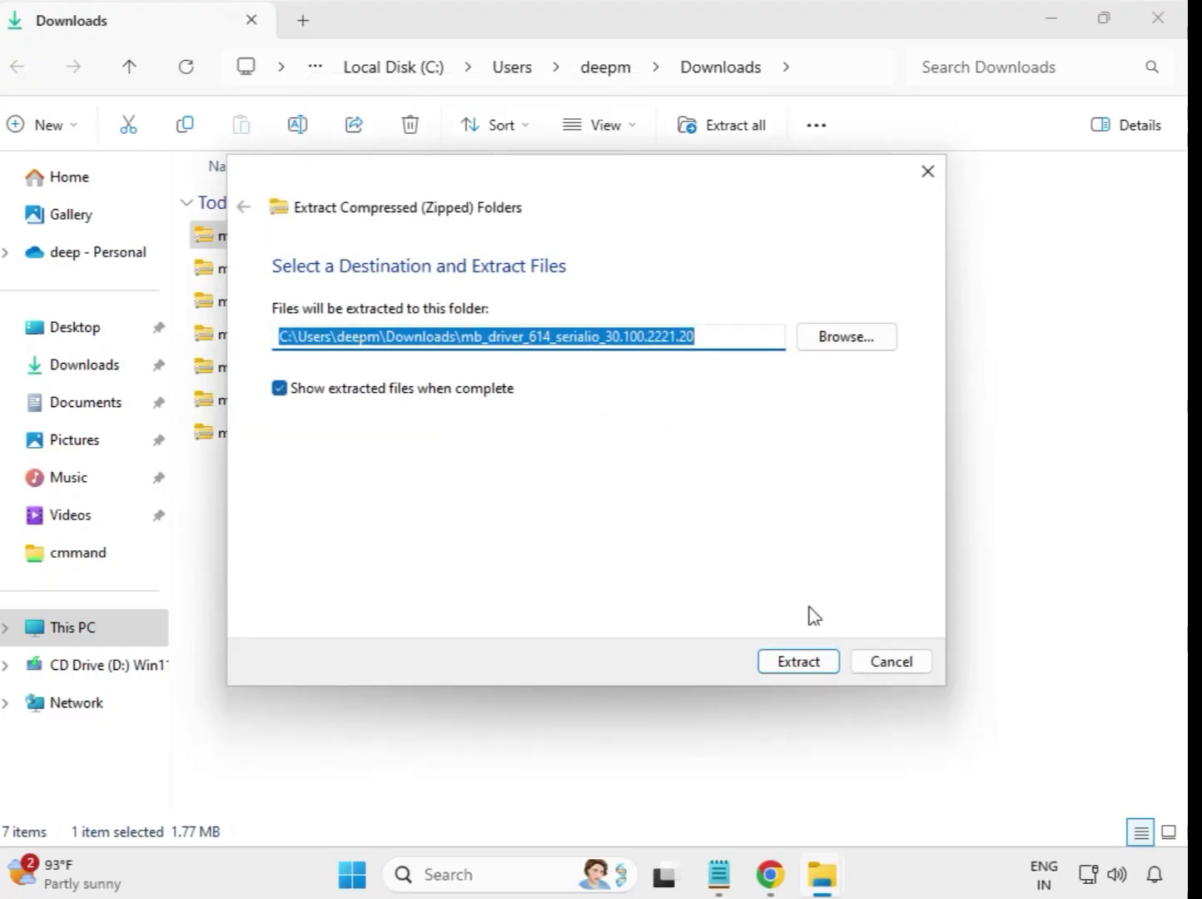
{"action": "left_click", "coordinate": [809, 662]}
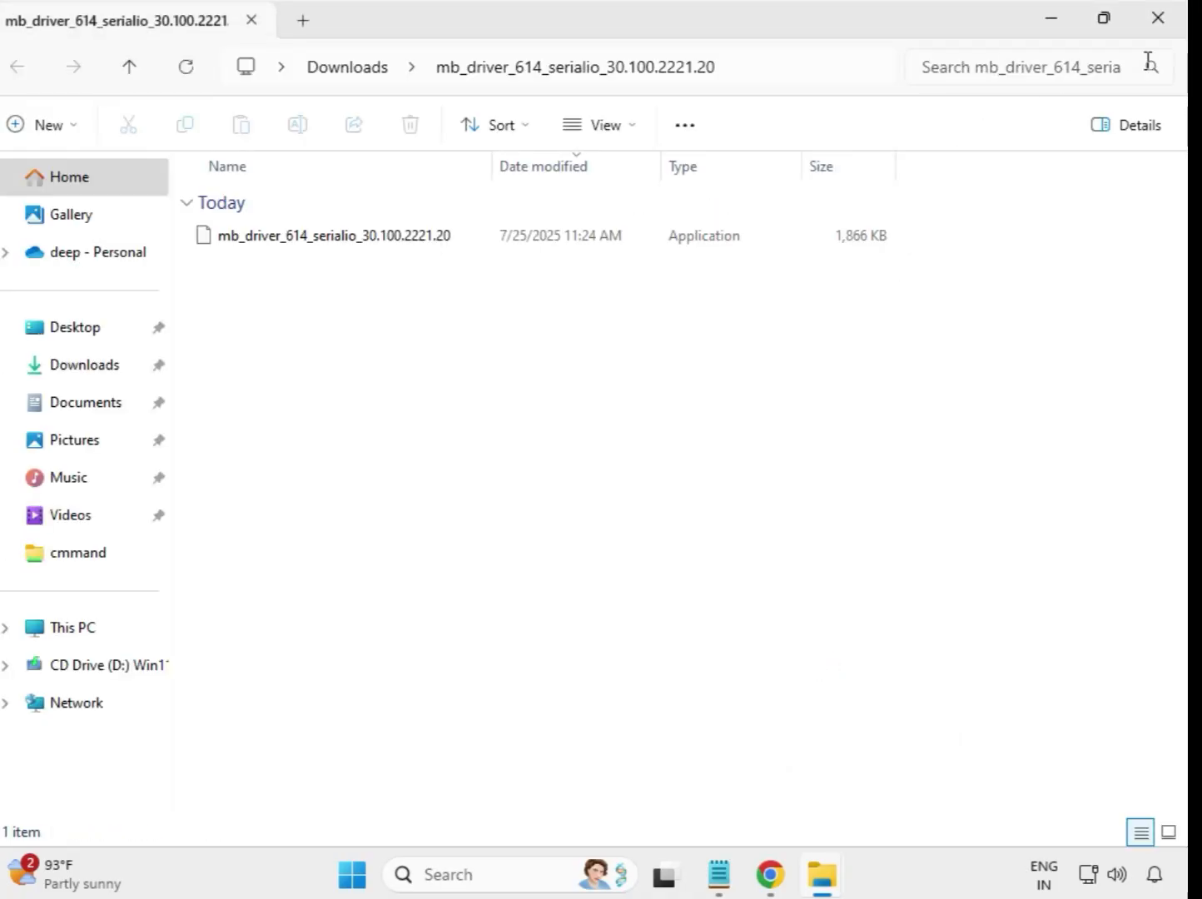
{"action": "left_click", "coordinate": [1160, 20]}
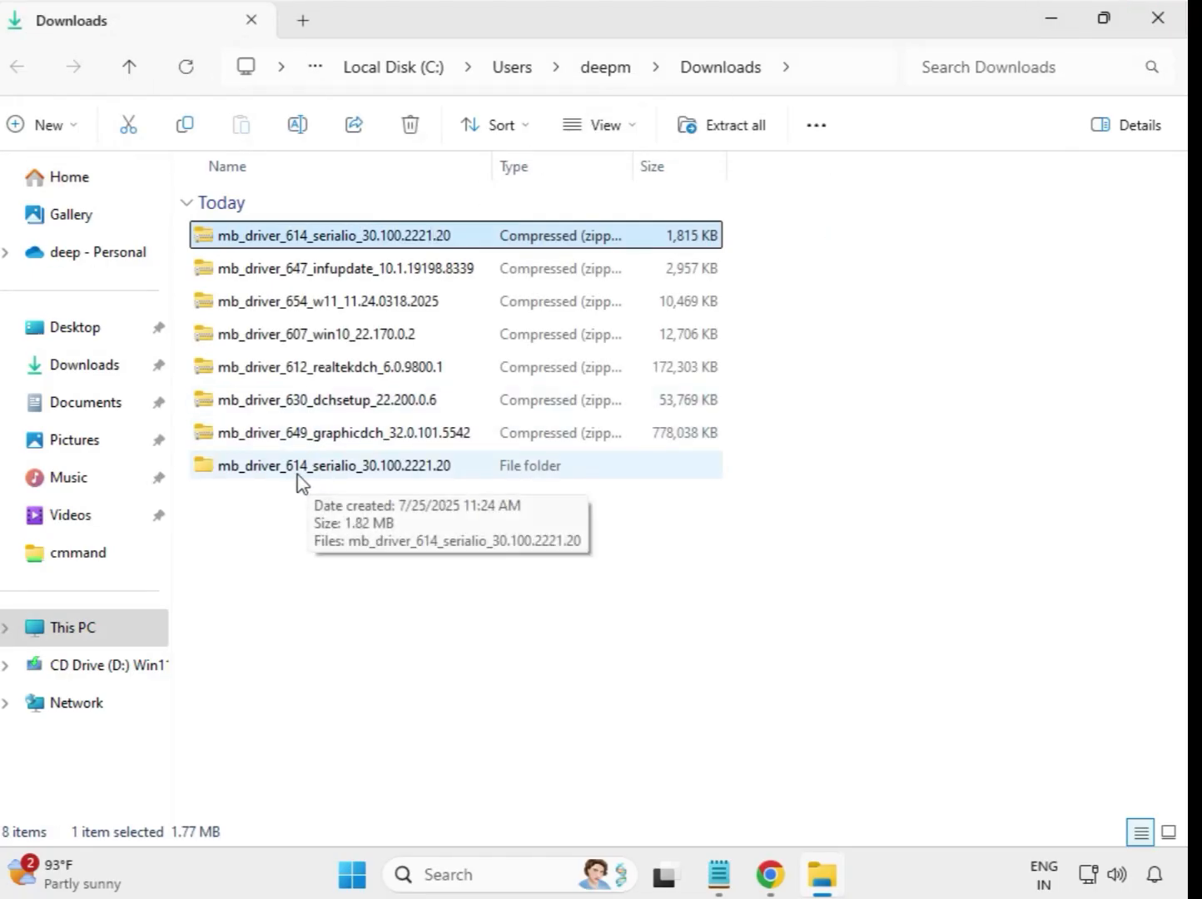
{"action": "left_click", "coordinate": [323, 479]}
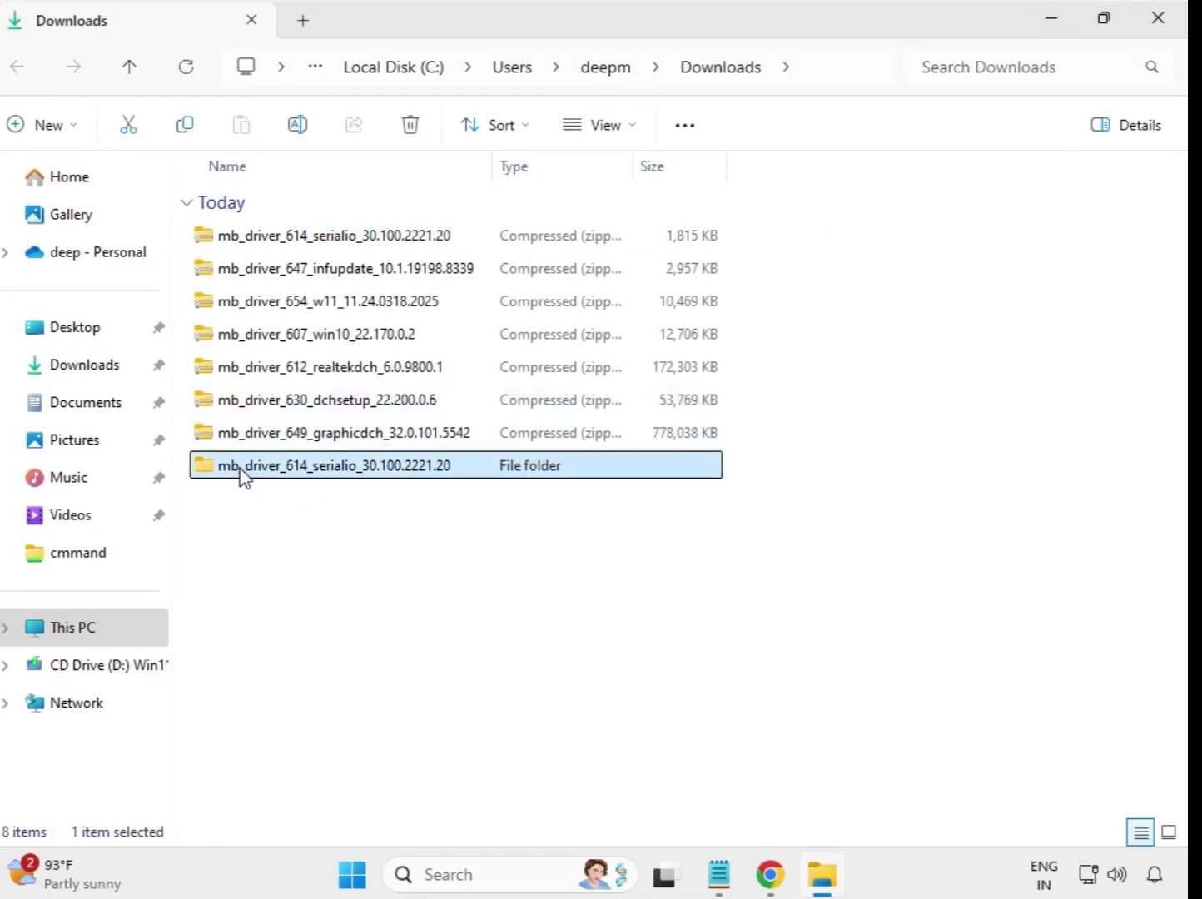
Step: Extract the mb_driver_647_infupdate_10.1.19198.8339 archive to its default folder in Downloads
{"action": "left_click", "coordinate": [316, 282]}
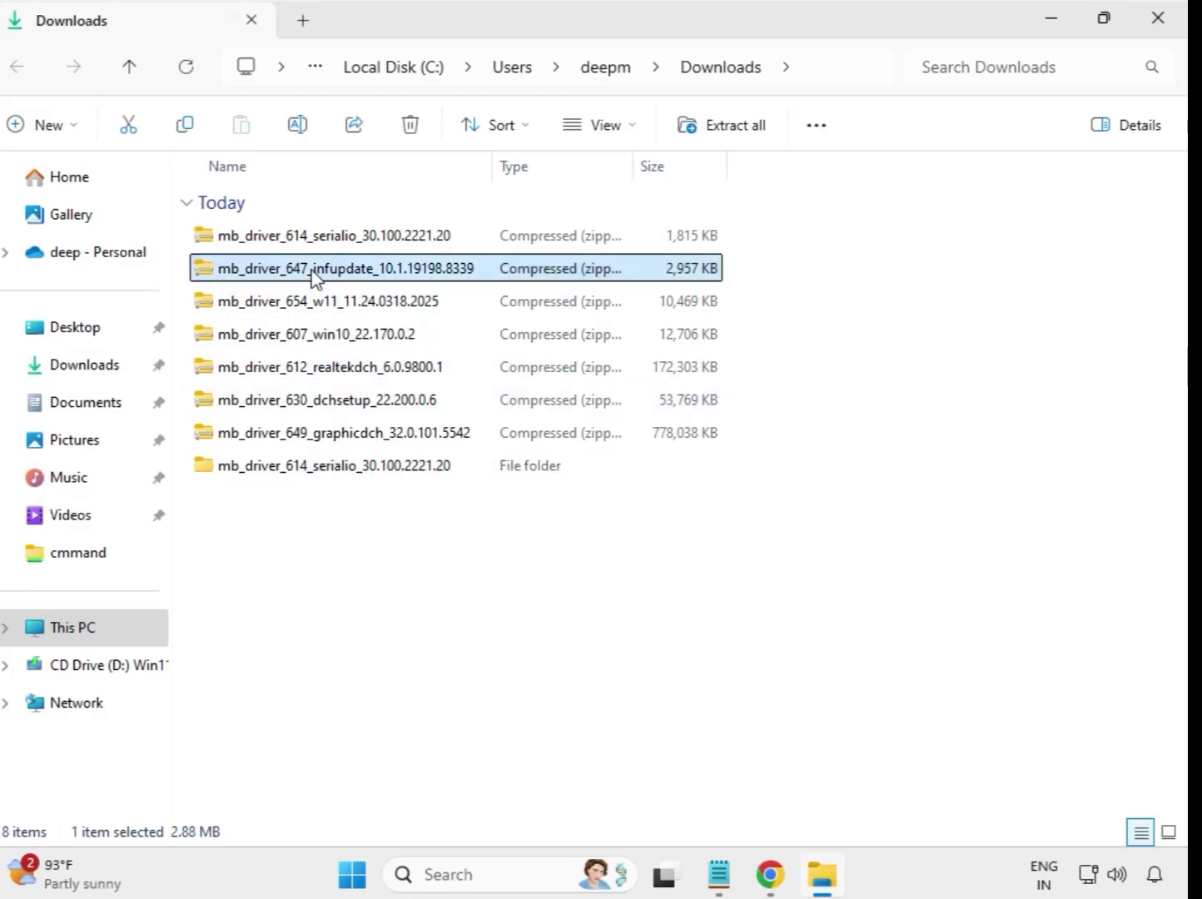
{"action": "right_click", "coordinate": [312, 269]}
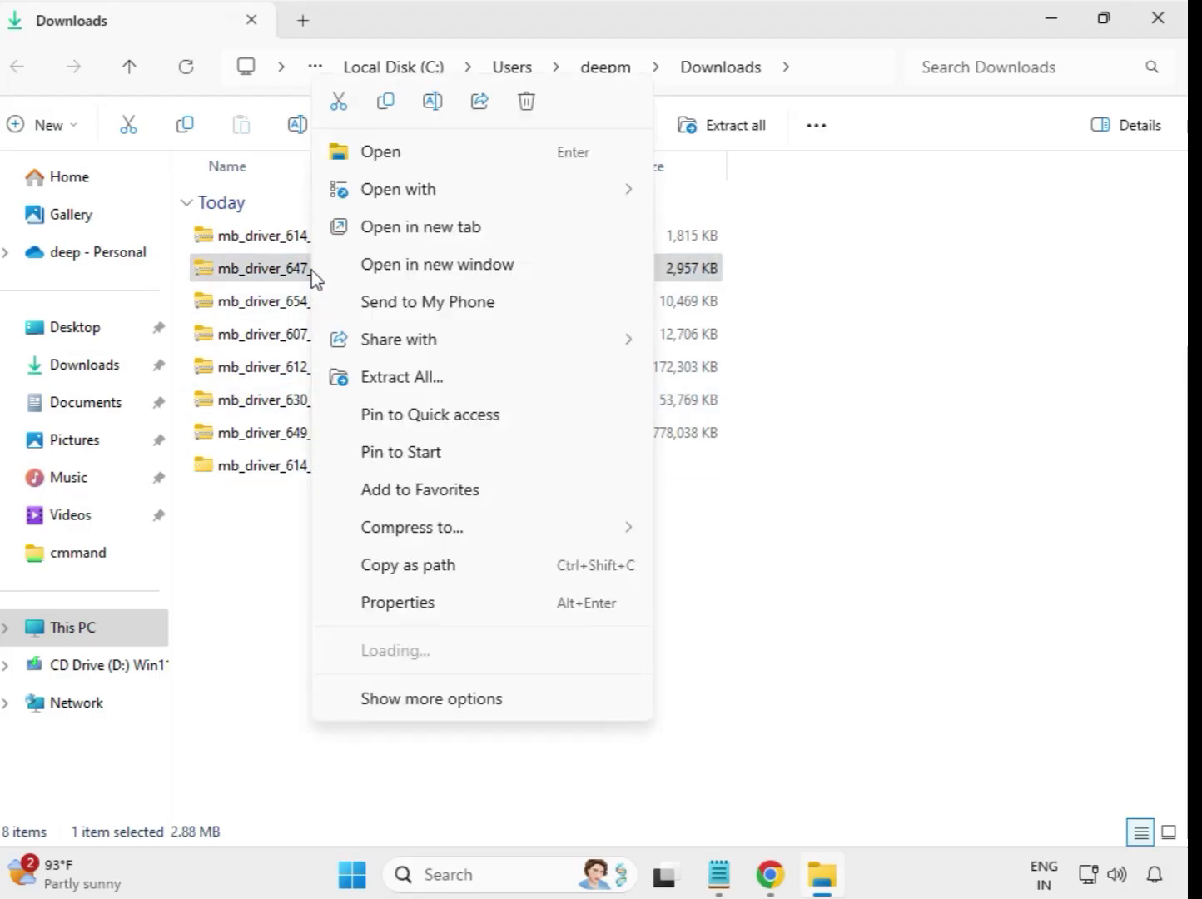
{"action": "left_click", "coordinate": [404, 377]}
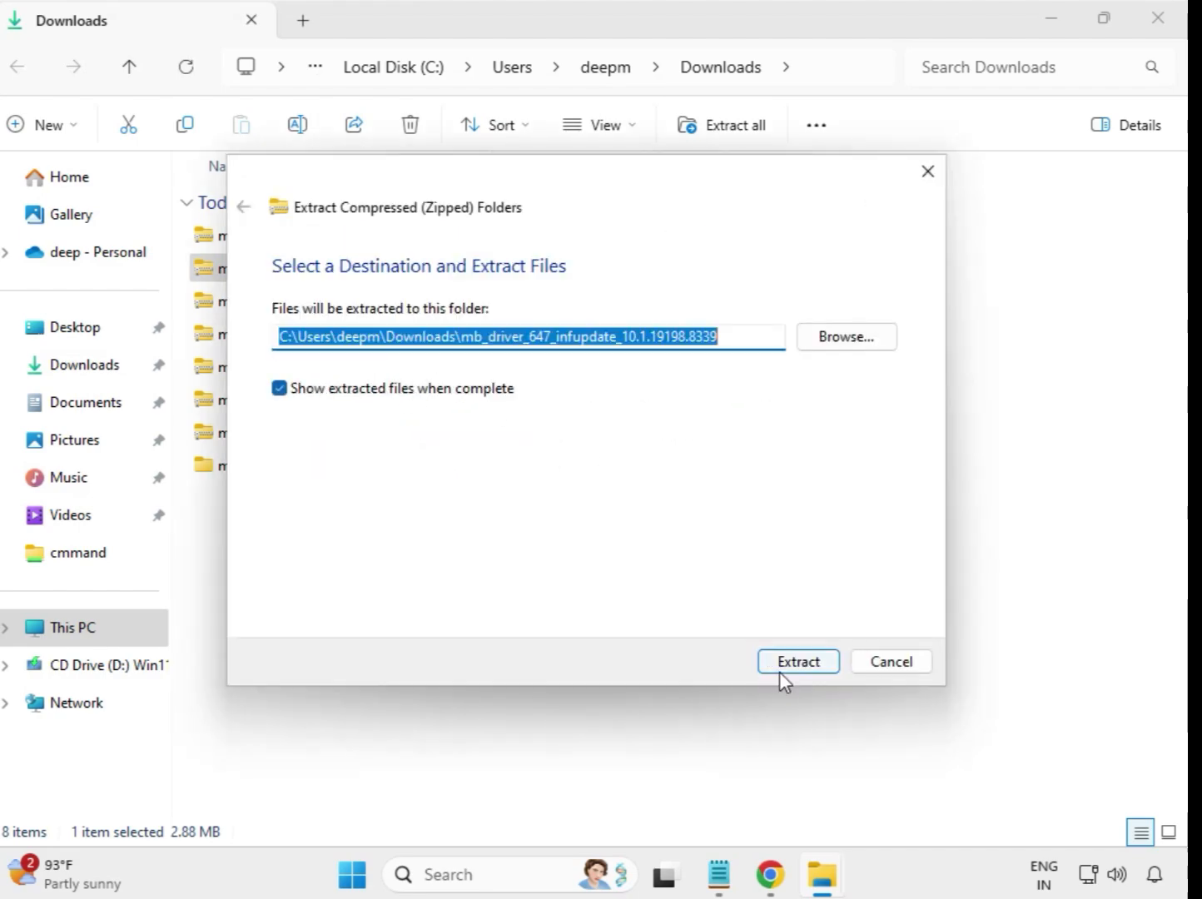
{"action": "left_click", "coordinate": [783, 666]}
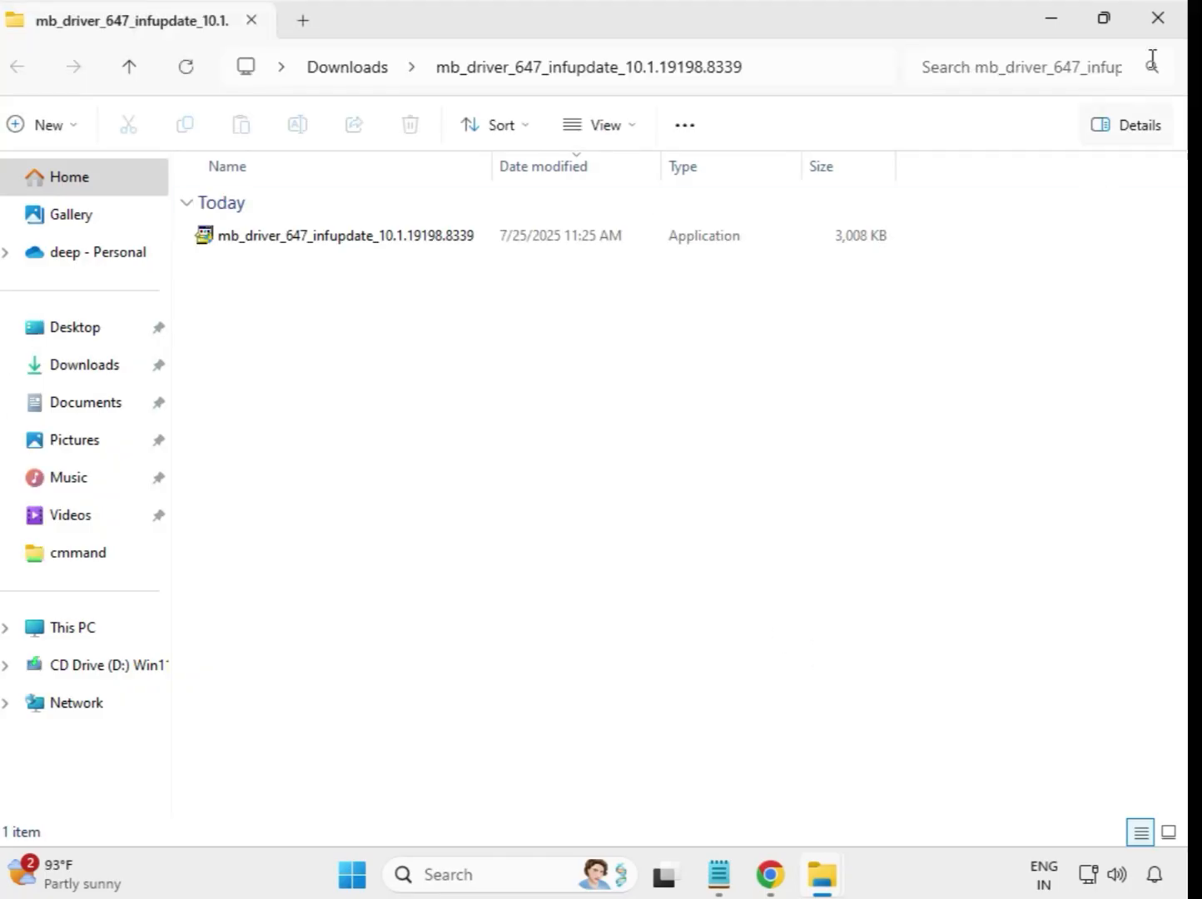
Step: Close the infupdate window and extract the mb_driver_654_w11_11.24.0318.2025 archive to its default folder in Downloads, closing its window as well
{"action": "left_click", "coordinate": [1157, 18]}
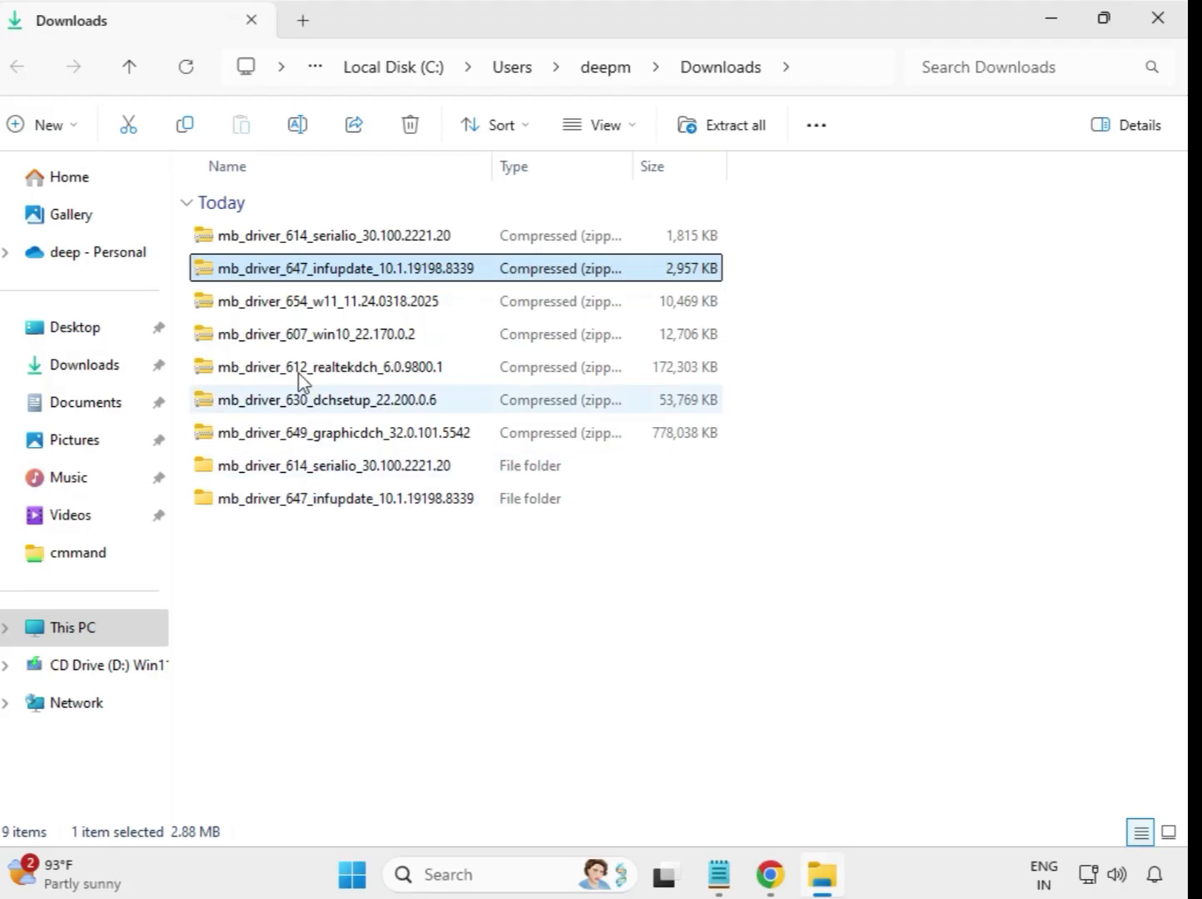
{"action": "left_click", "coordinate": [305, 306]}
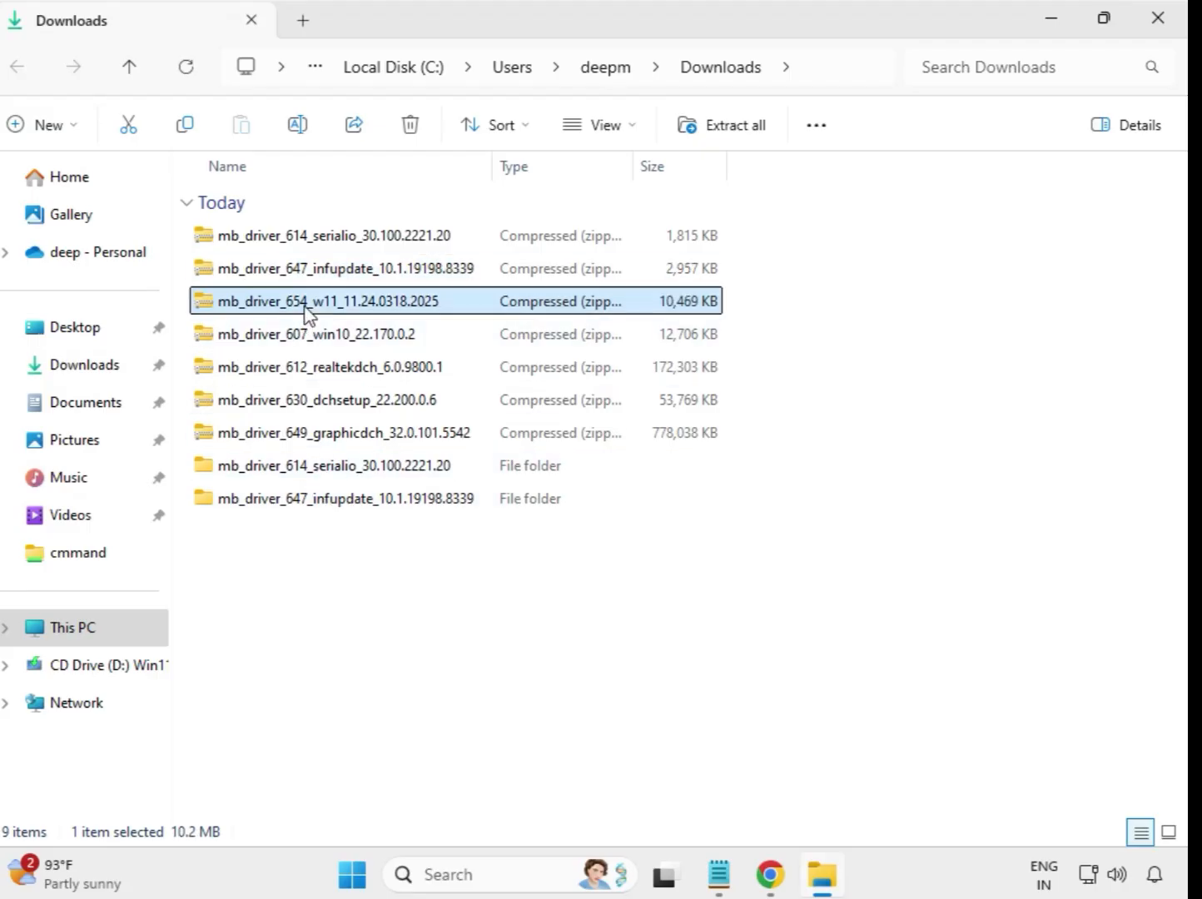
{"action": "right_click", "coordinate": [304, 310]}
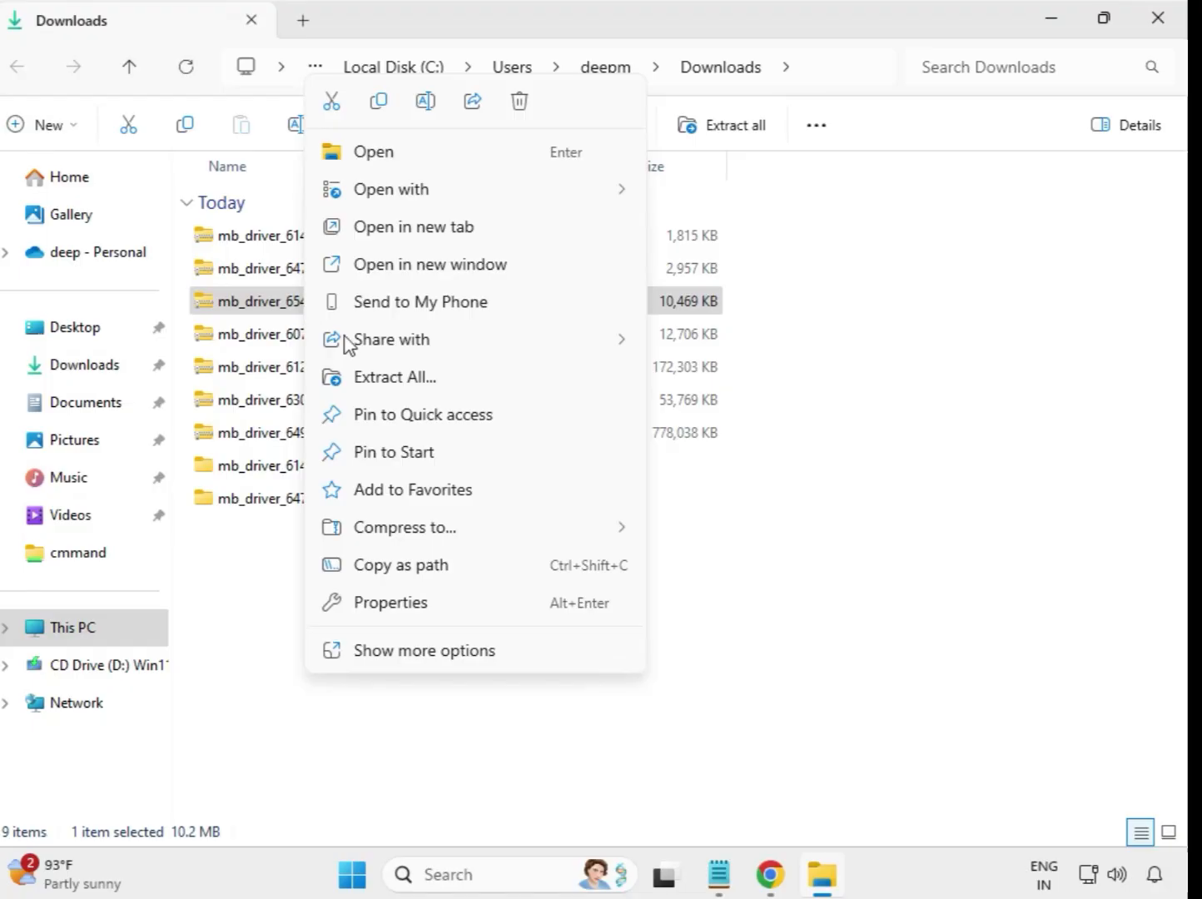
{"action": "left_click", "coordinate": [414, 380]}
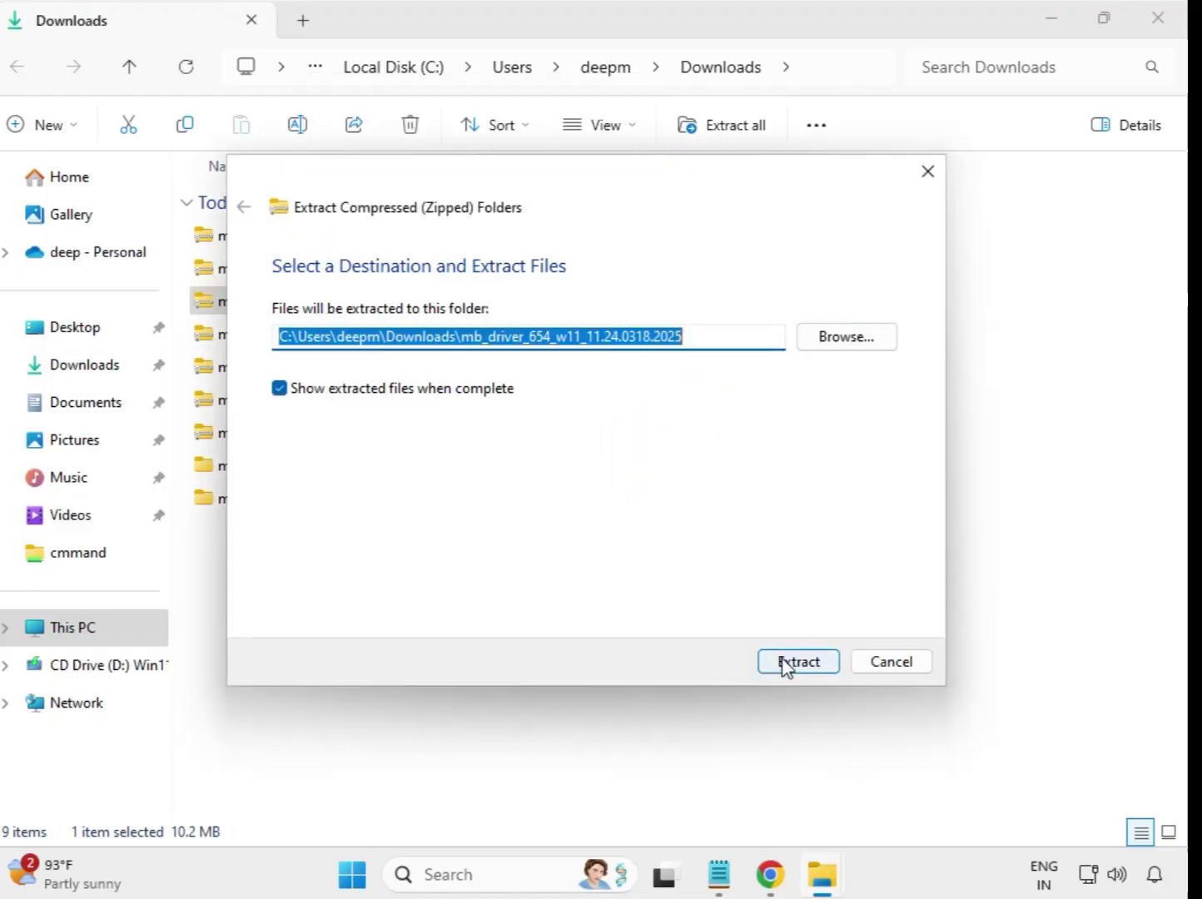
{"action": "left_click", "coordinate": [782, 663]}
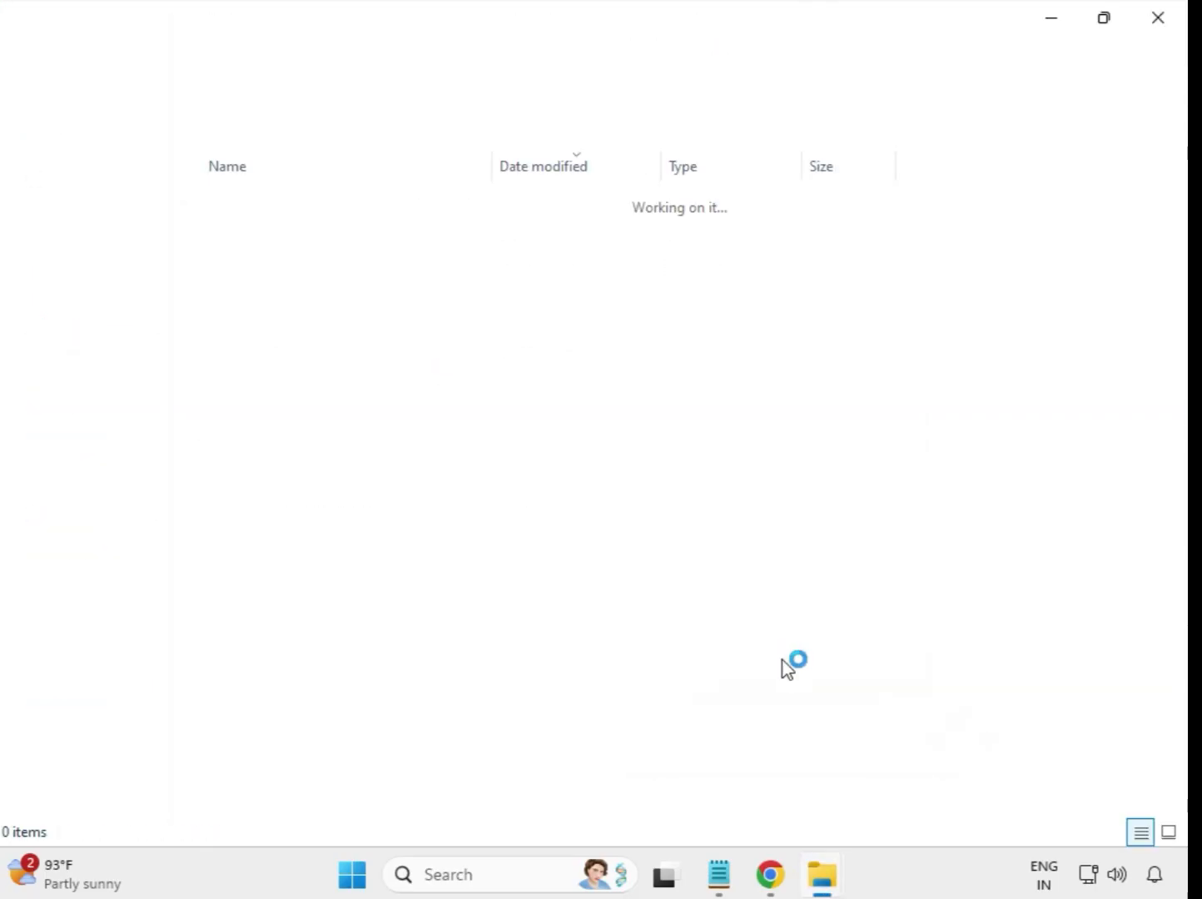
{"action": "left_click", "coordinate": [1159, 18]}
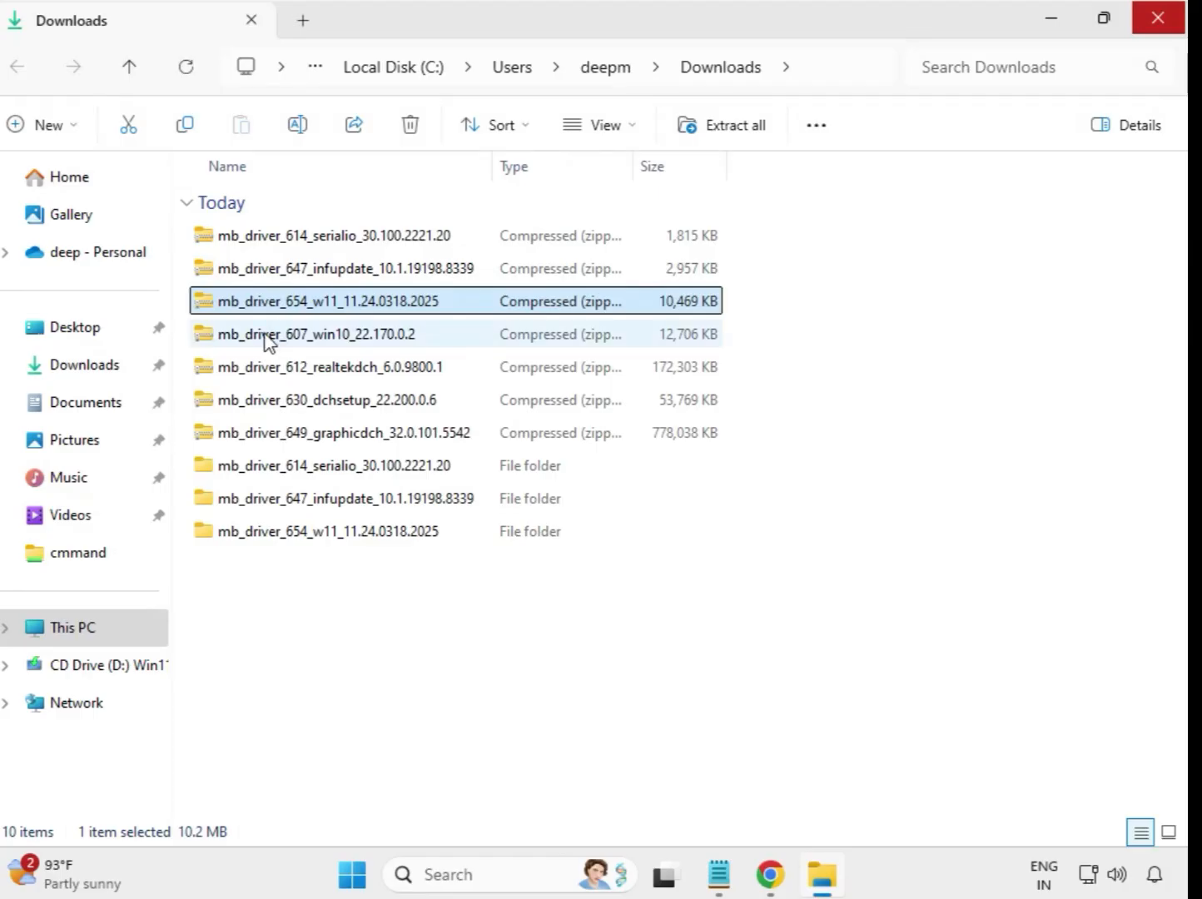
Step: Extract the mb_driver_607_win10_22.170.0.2 archive to its default folder in Downloads and close the extracted window
{"action": "left_click", "coordinate": [275, 337]}
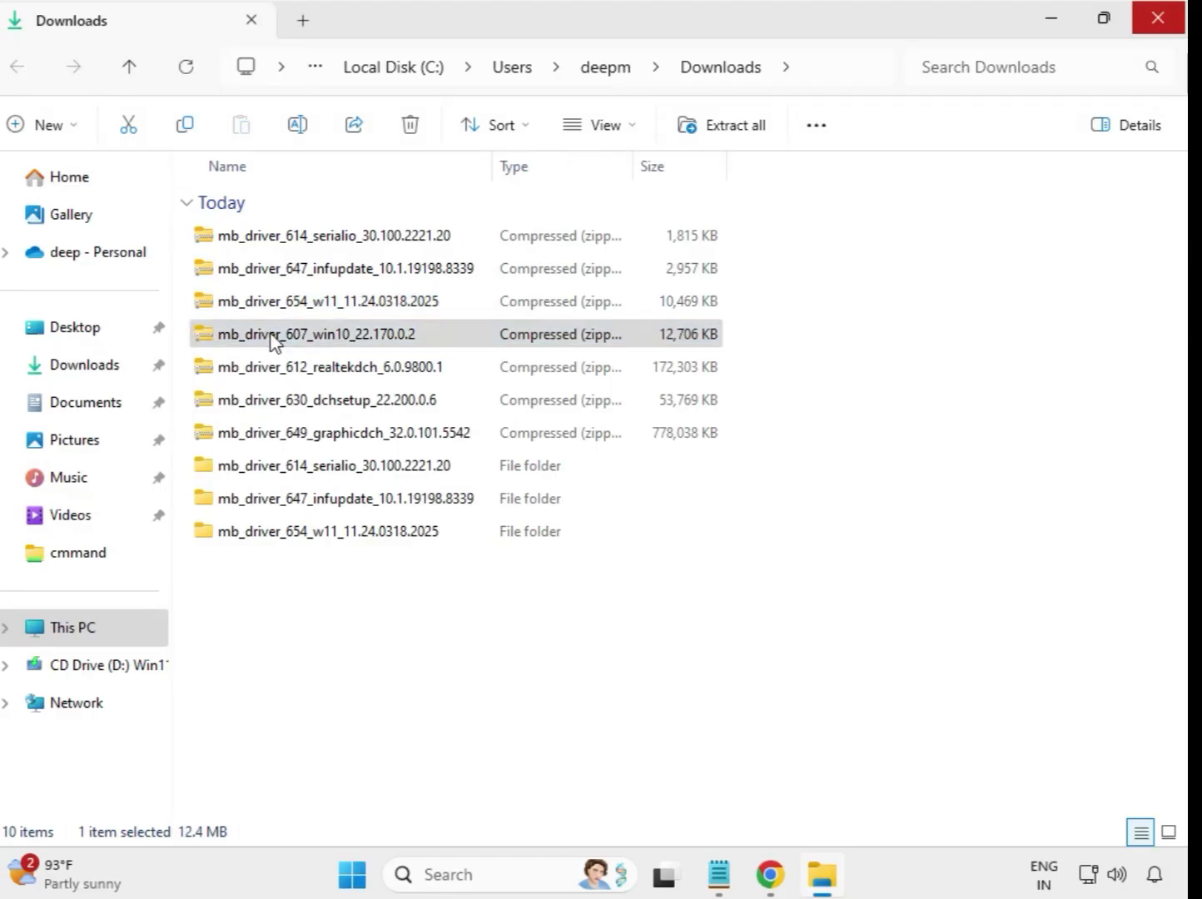
{"action": "right_click", "coordinate": [274, 337]}
{"action": "left_click", "coordinate": [367, 381]}
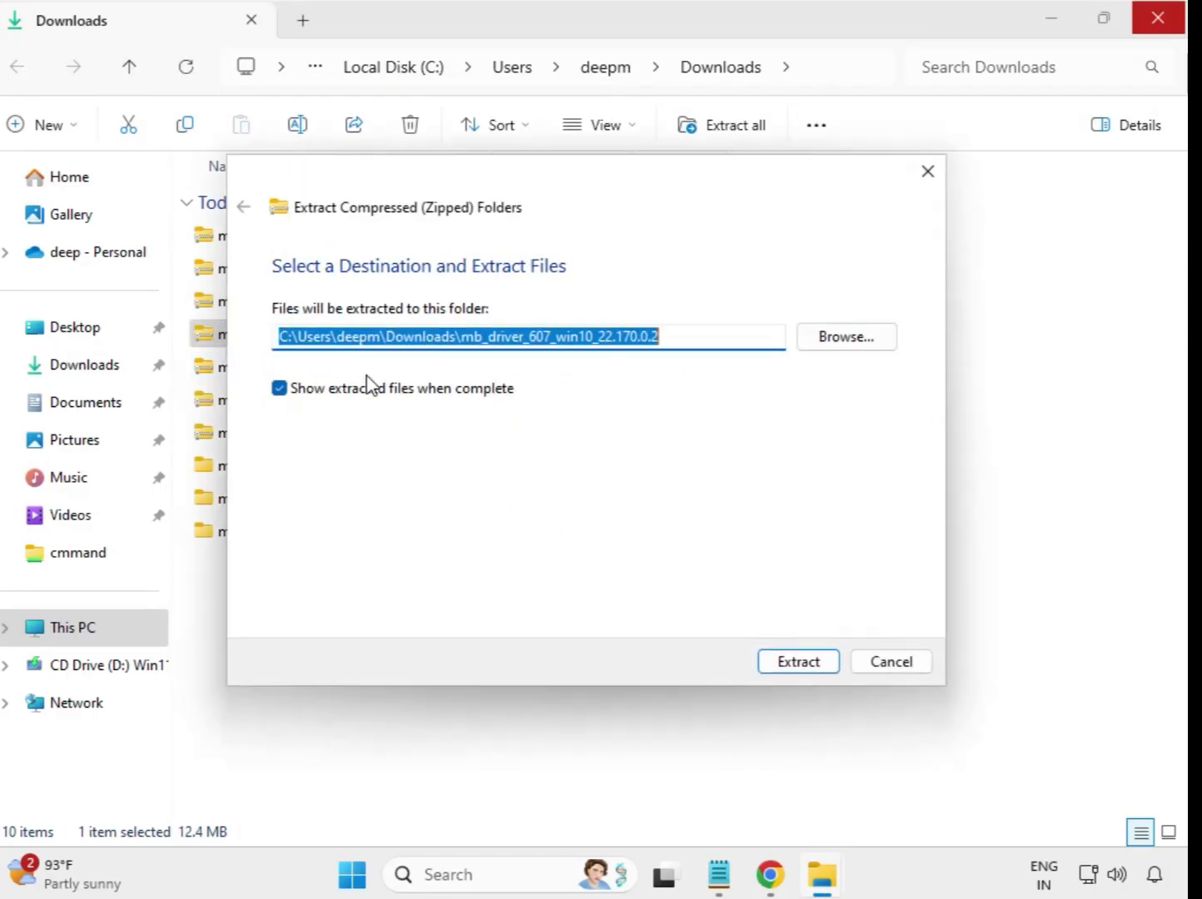
{"action": "left_click", "coordinate": [798, 662]}
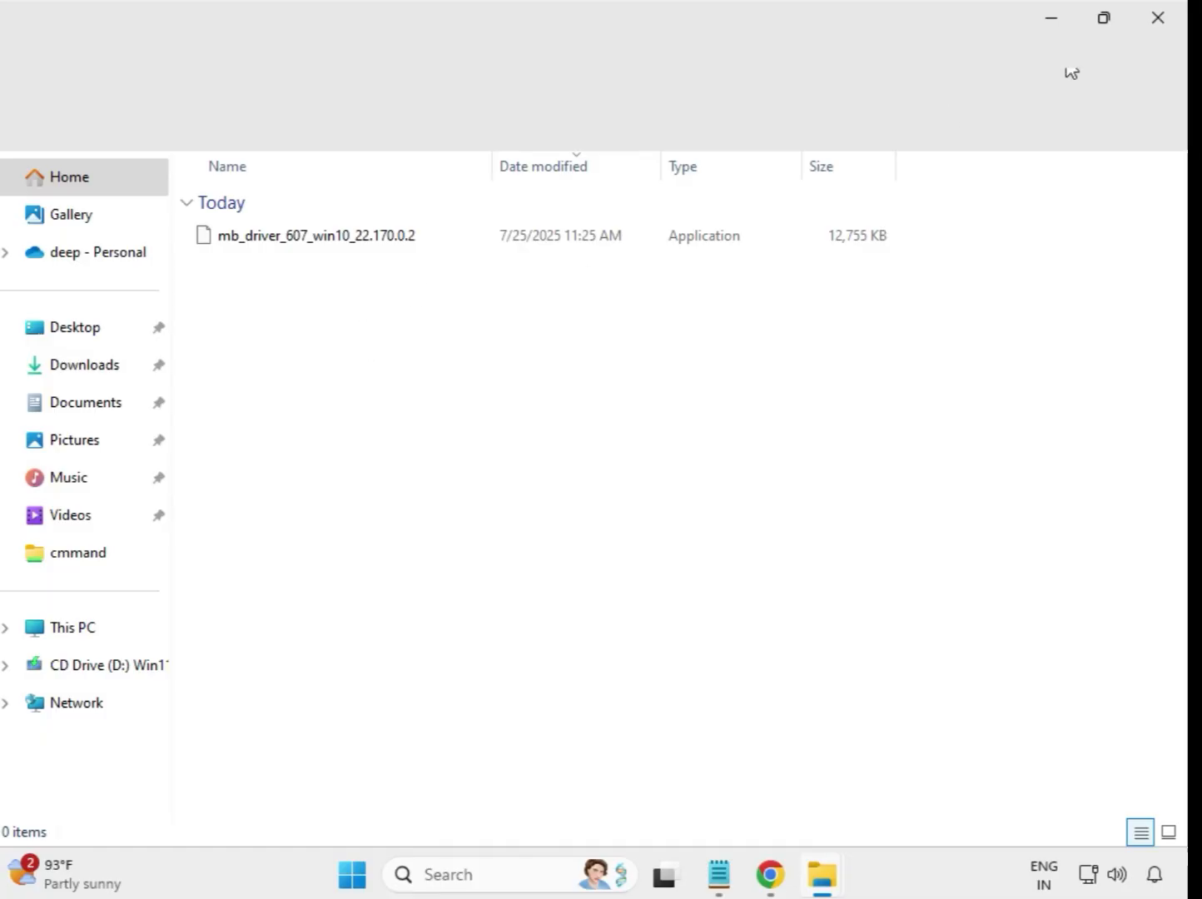
{"action": "left_click", "coordinate": [1174, 17]}
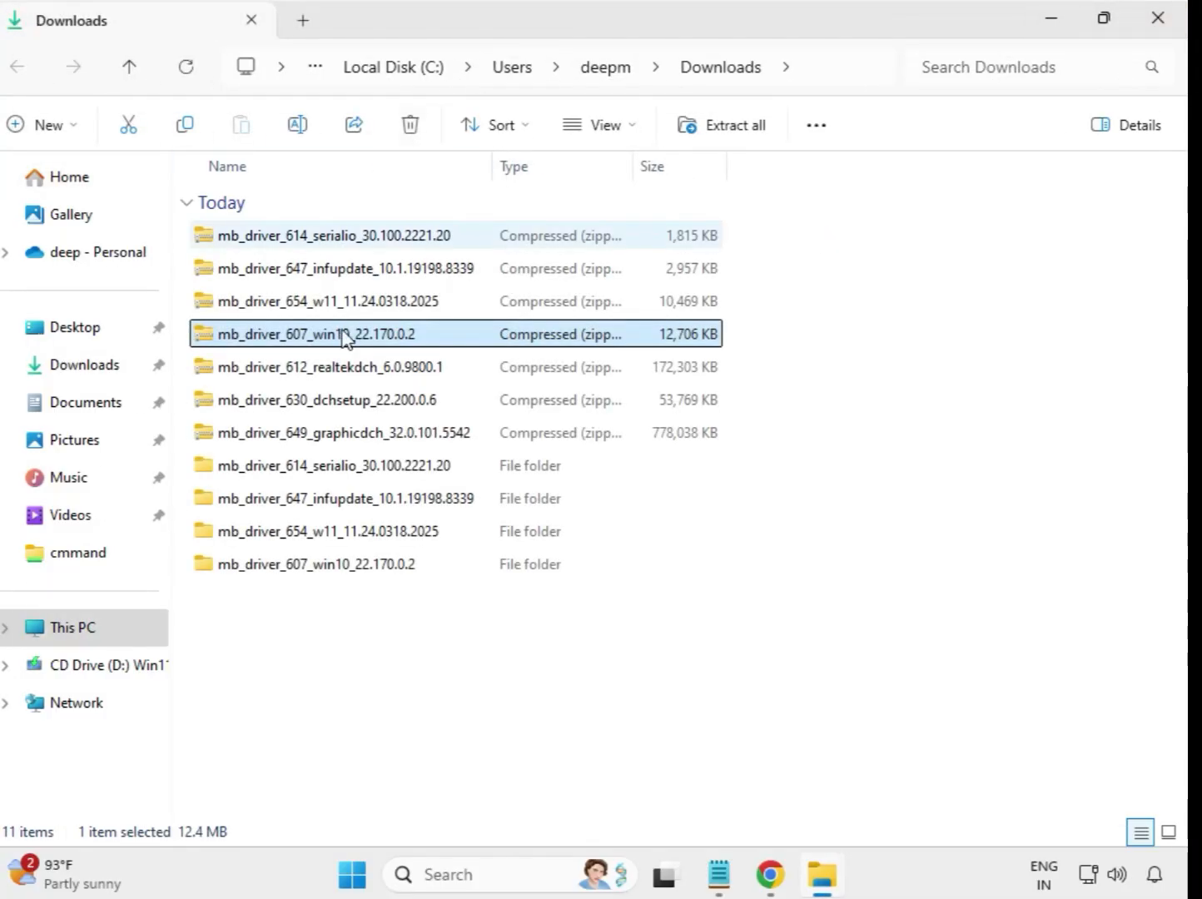
Step: Extract the mb_driver_612_realtekdch_6.0.9800.1 archive to its default folder in Downloads and close the extracted window
{"action": "left_click", "coordinate": [341, 379]}
{"action": "right_click", "coordinate": [340, 376]}
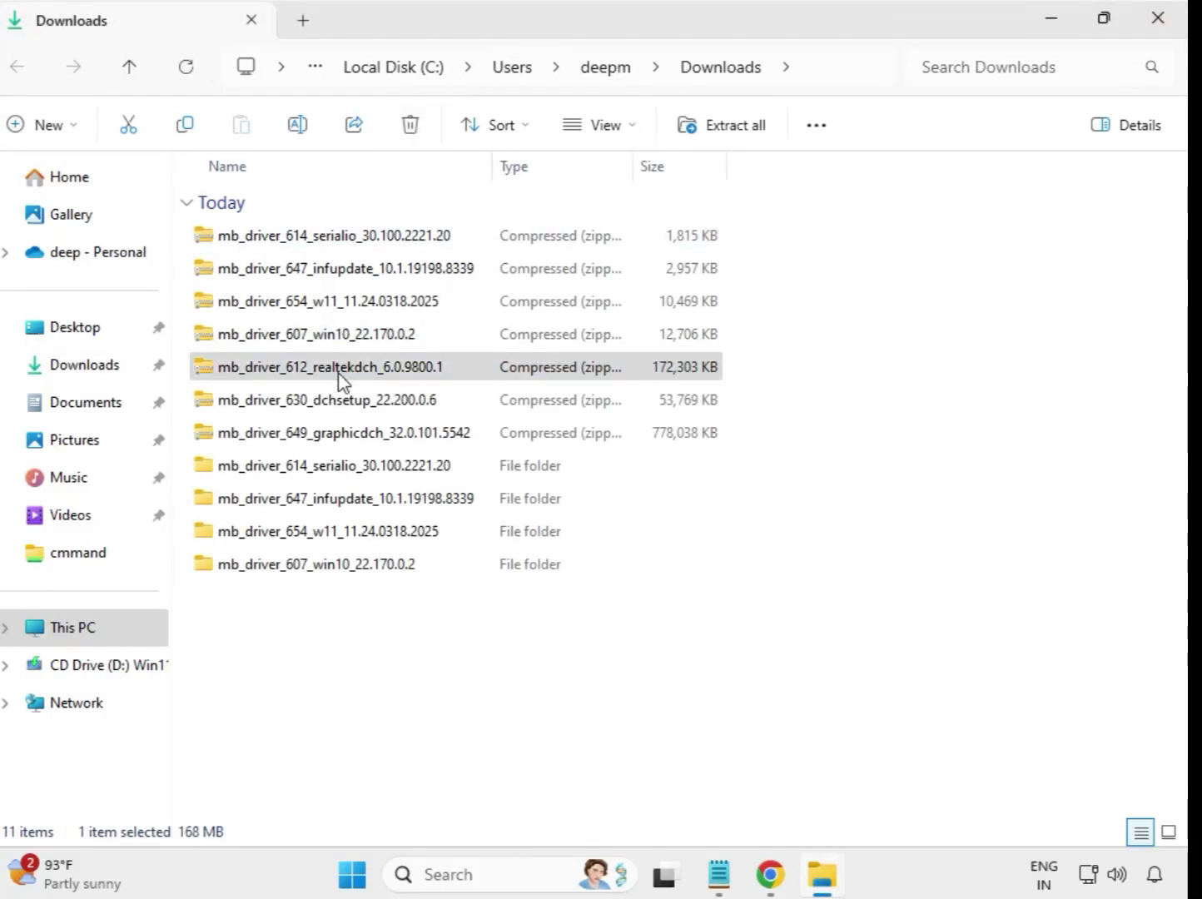
{"action": "left_click", "coordinate": [423, 377]}
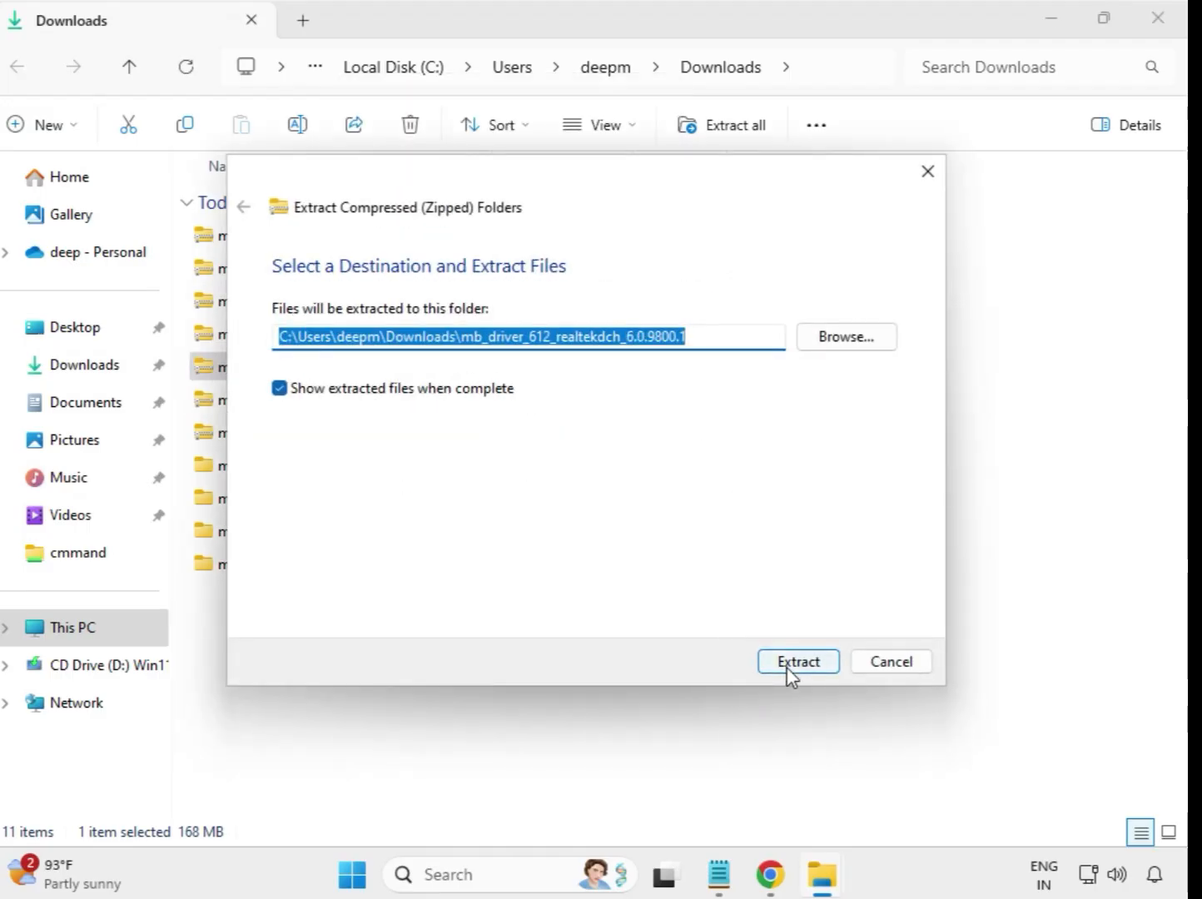
{"action": "left_click", "coordinate": [787, 665]}
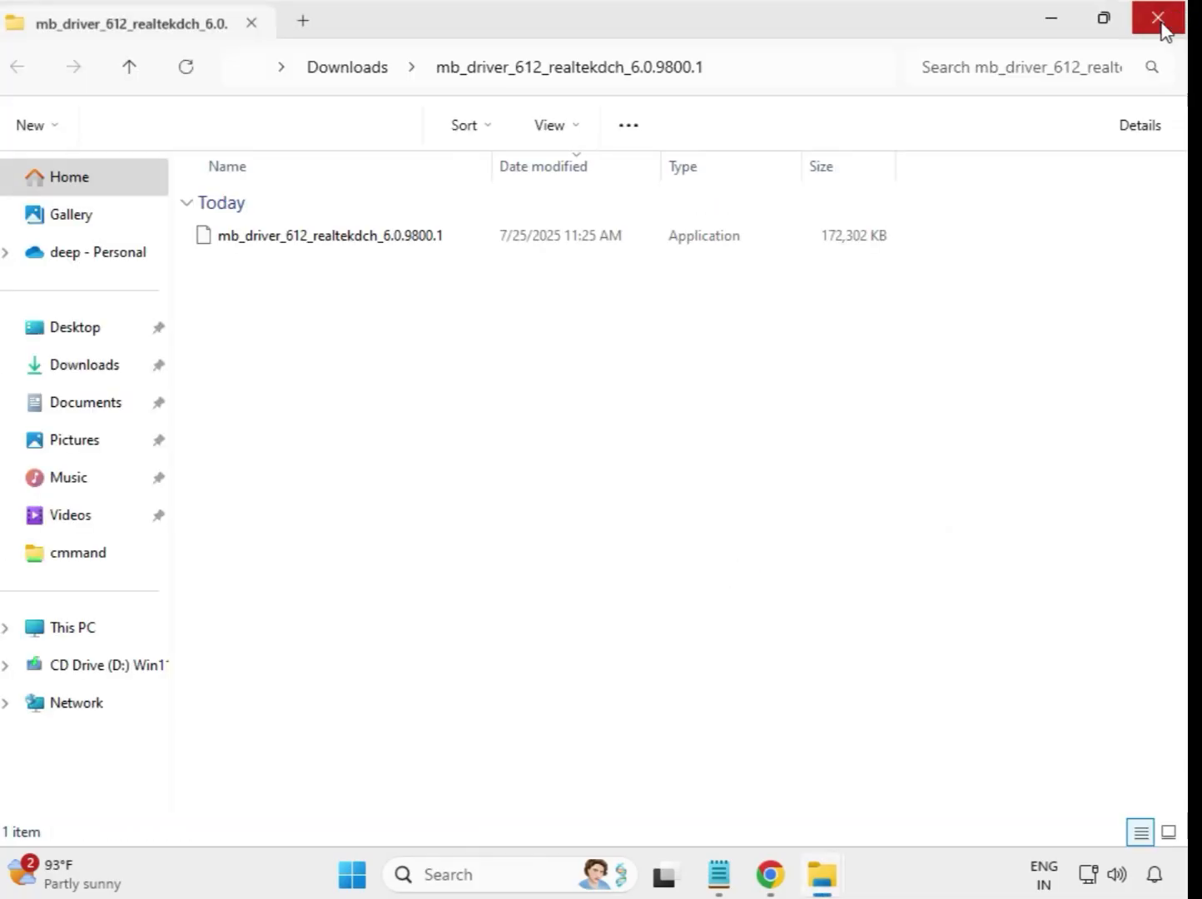
{"action": "left_click", "coordinate": [1162, 27]}
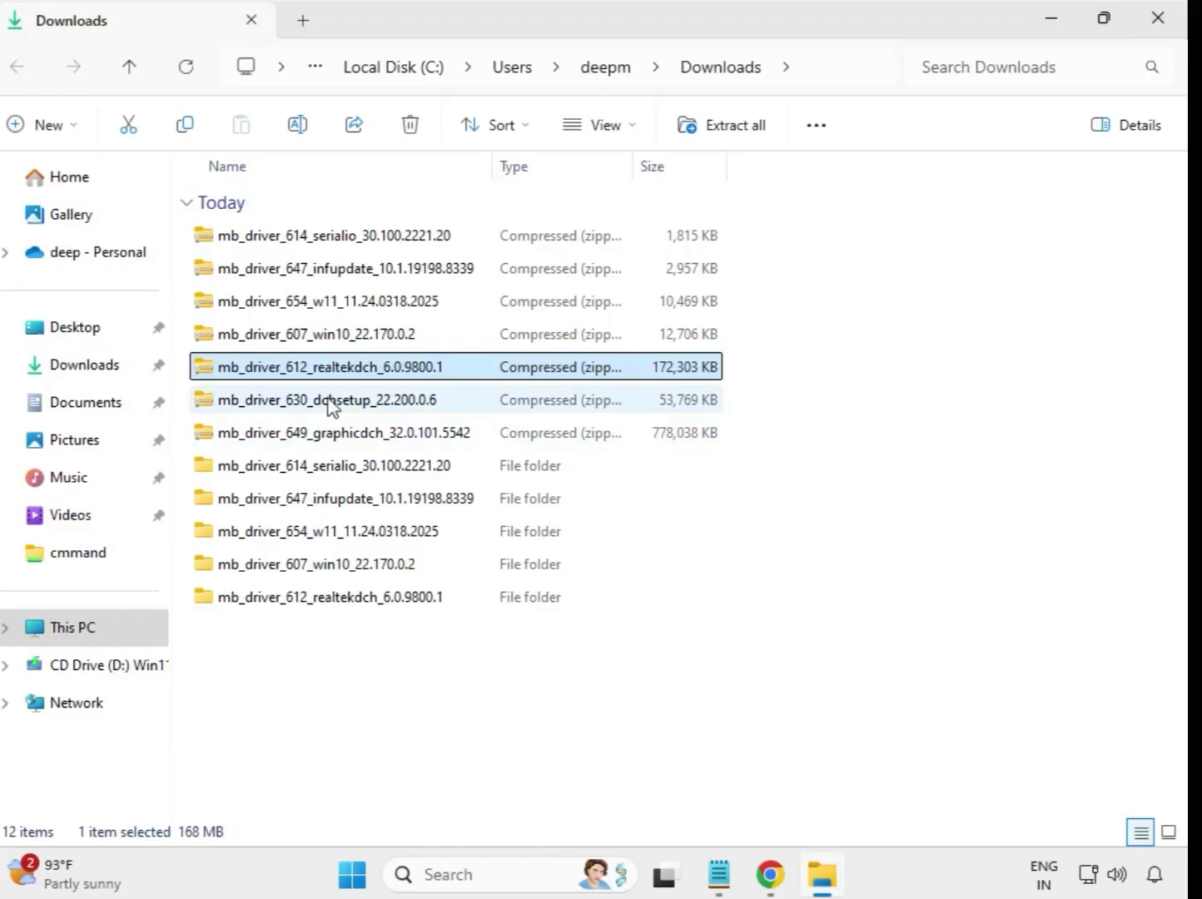
Step: Extract the mb_driver_630_dchsetup_22.200.0.6 archive to its default folder in Downloads and close the extracted window
{"action": "left_click", "coordinate": [333, 407]}
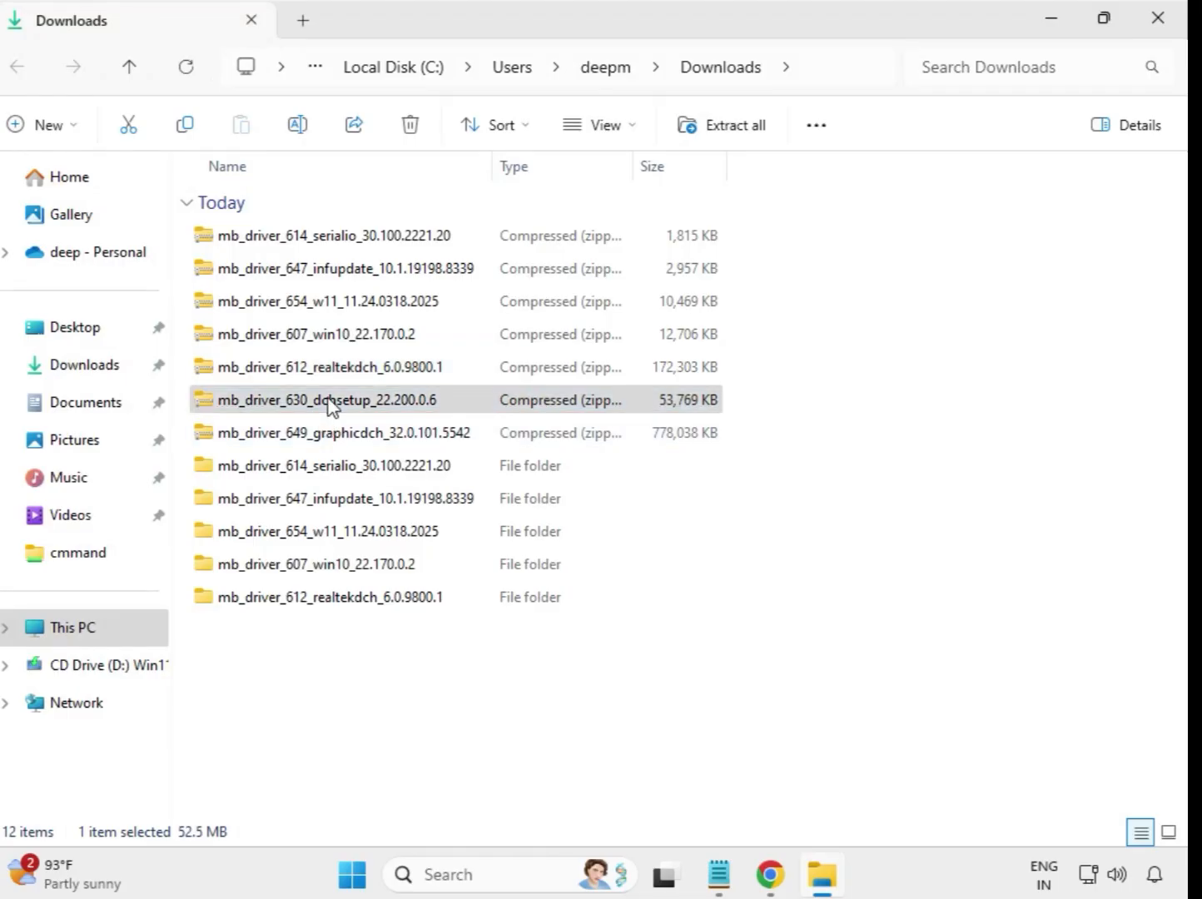
{"action": "right_click", "coordinate": [330, 402]}
{"action": "left_click", "coordinate": [416, 393]}
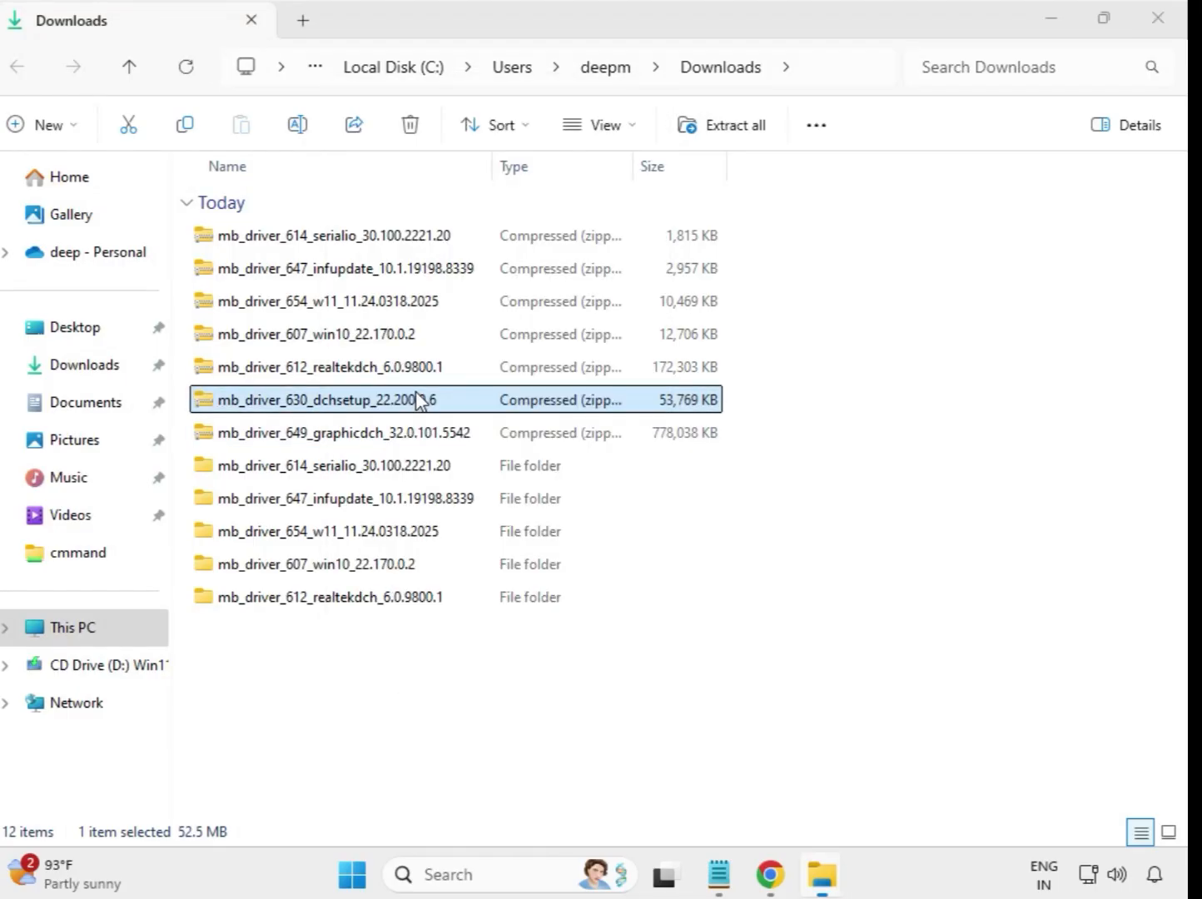
{"action": "left_click", "coordinate": [794, 661]}
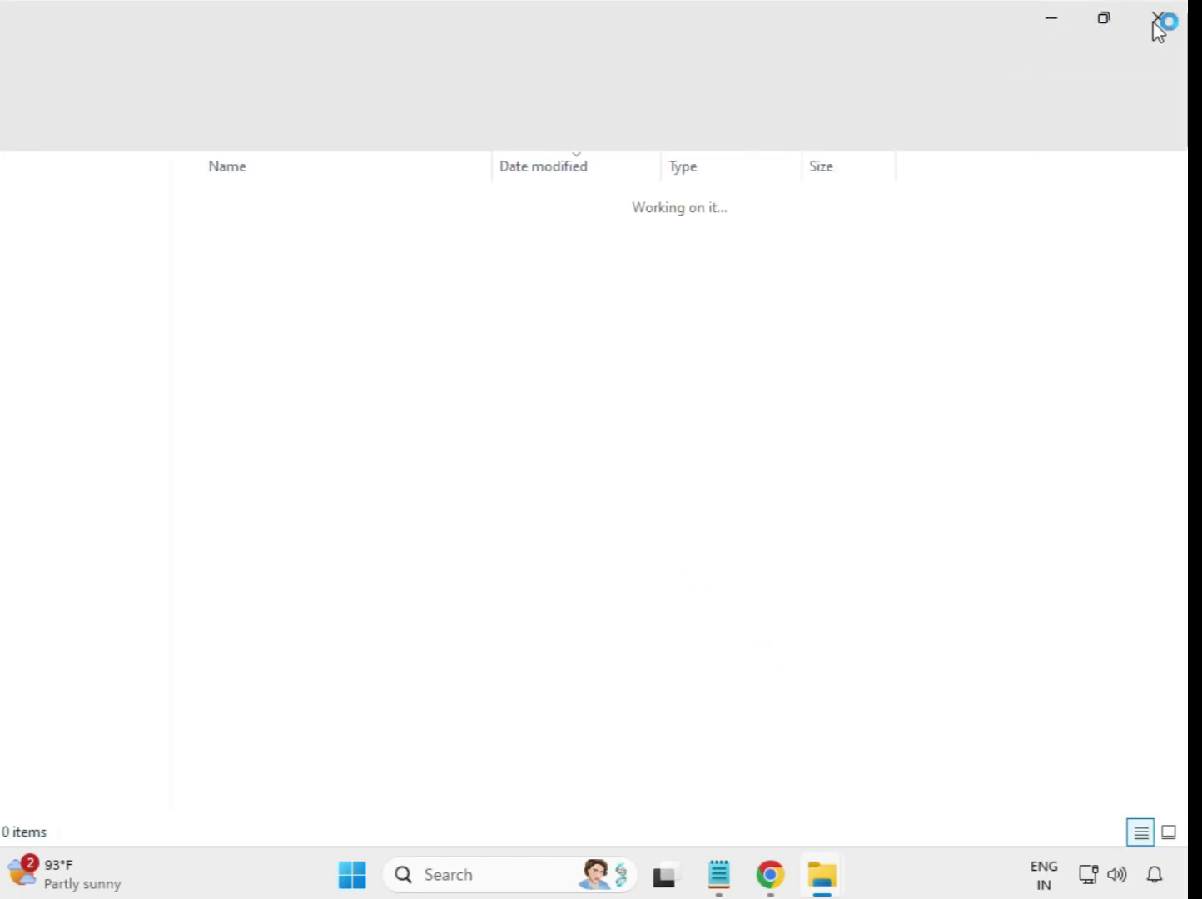
{"action": "left_click", "coordinate": [1158, 19]}
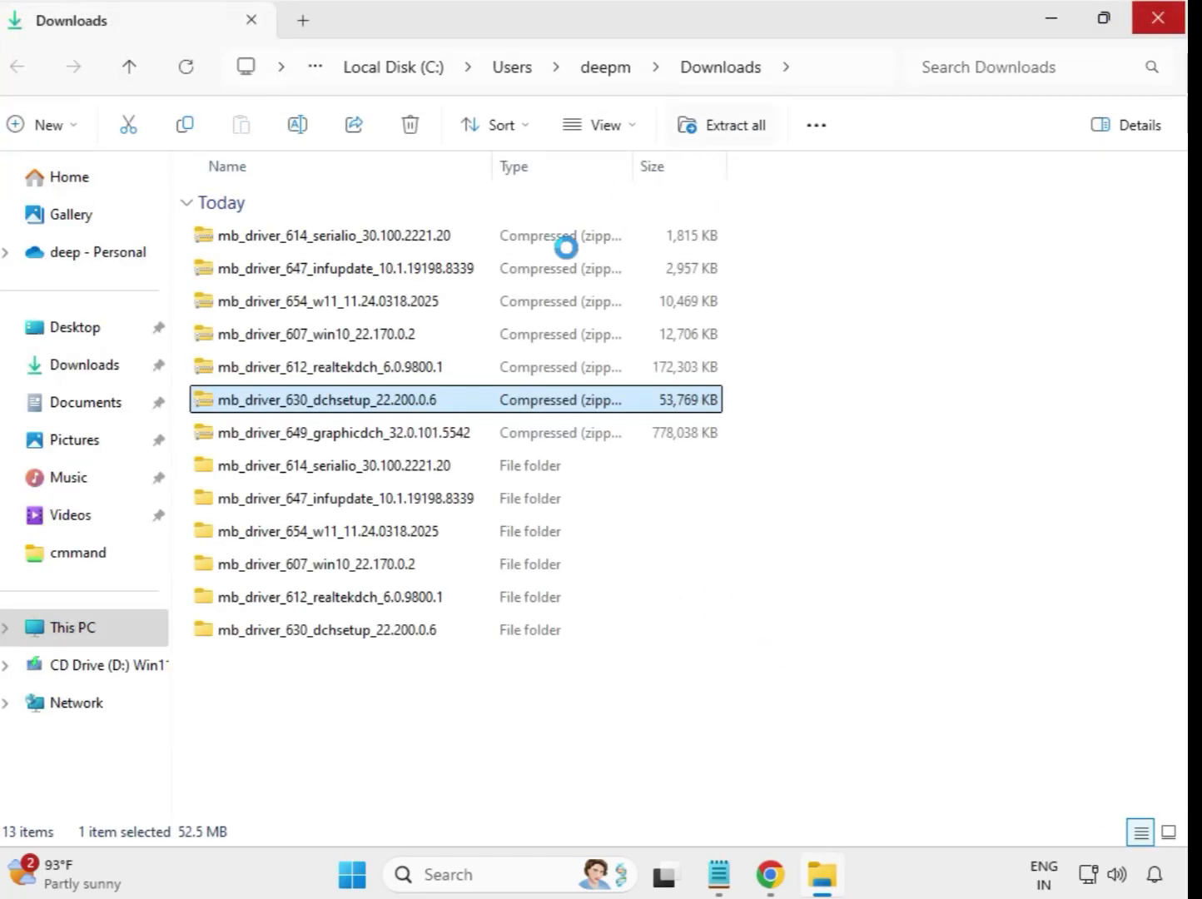
Step: Extract the mb_driver_649_graphicdch_32.0.101.5542 archive to its default folder in Downloads and close the extracted window
{"action": "left_click", "coordinate": [365, 440]}
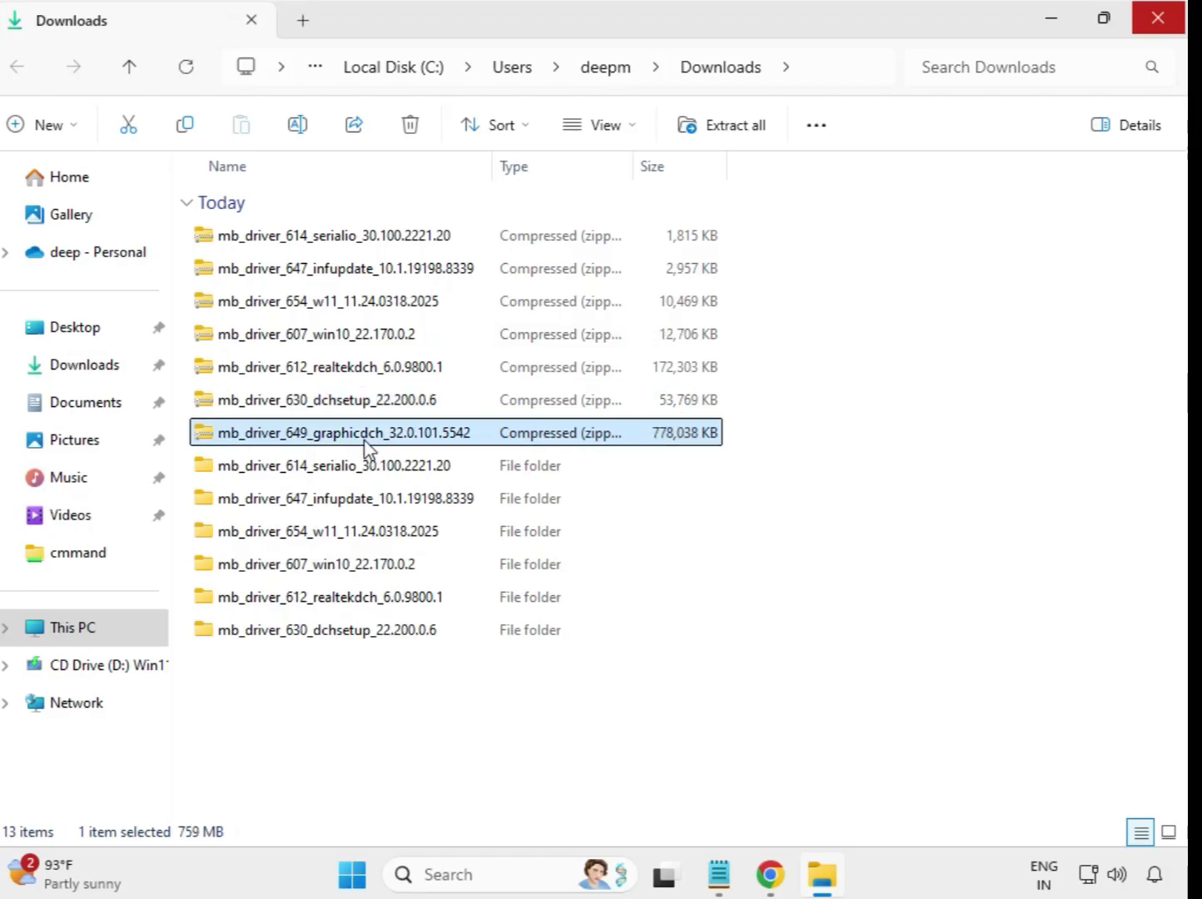
{"action": "right_click", "coordinate": [364, 443]}
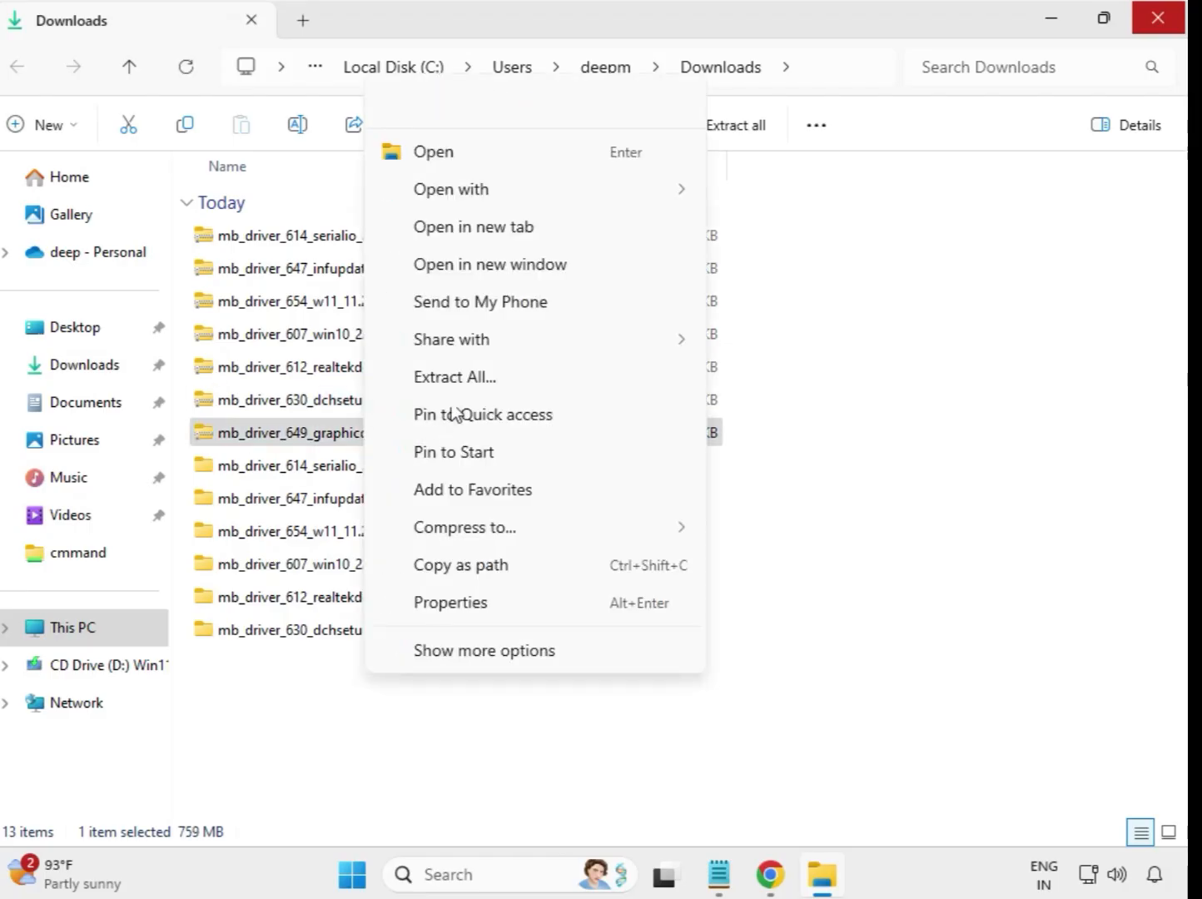
{"action": "left_click", "coordinate": [454, 377]}
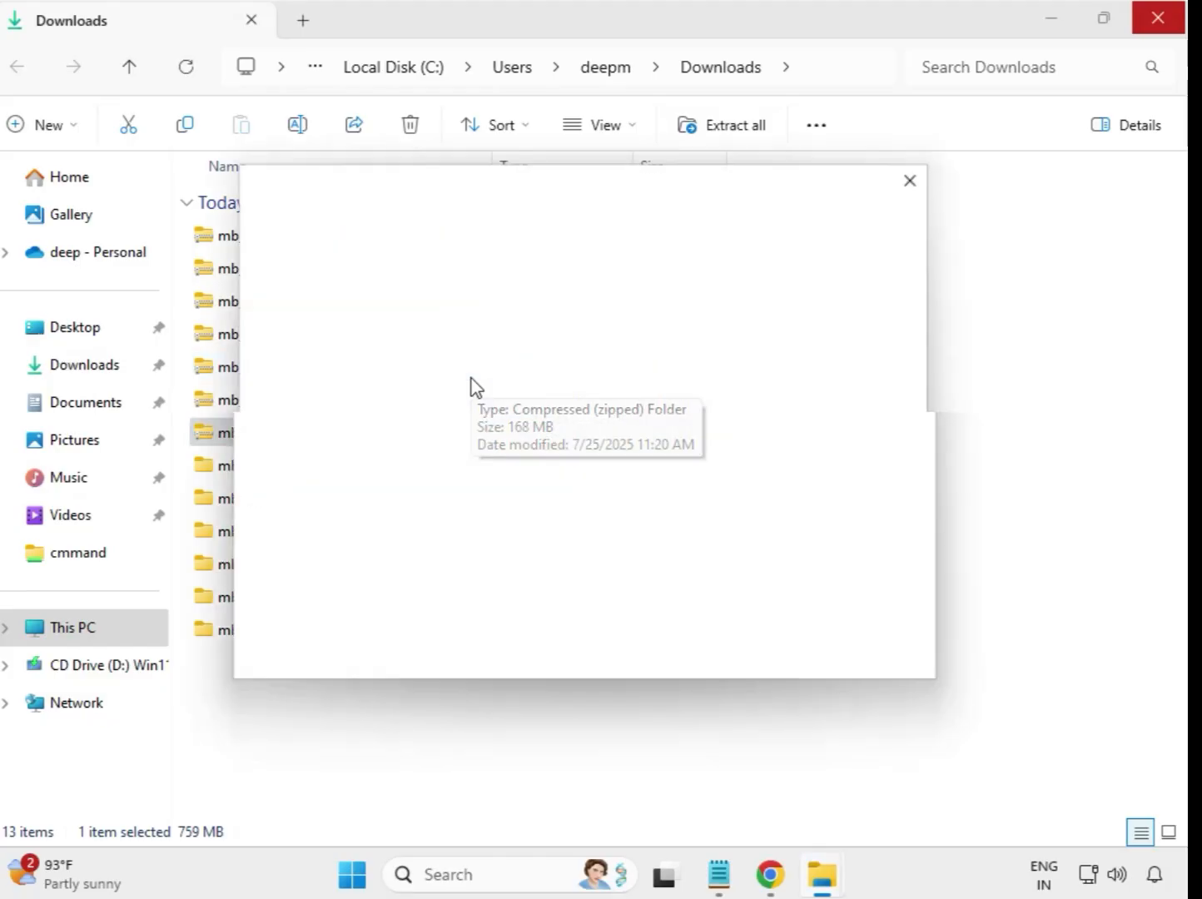
{"action": "left_click", "coordinate": [794, 664]}
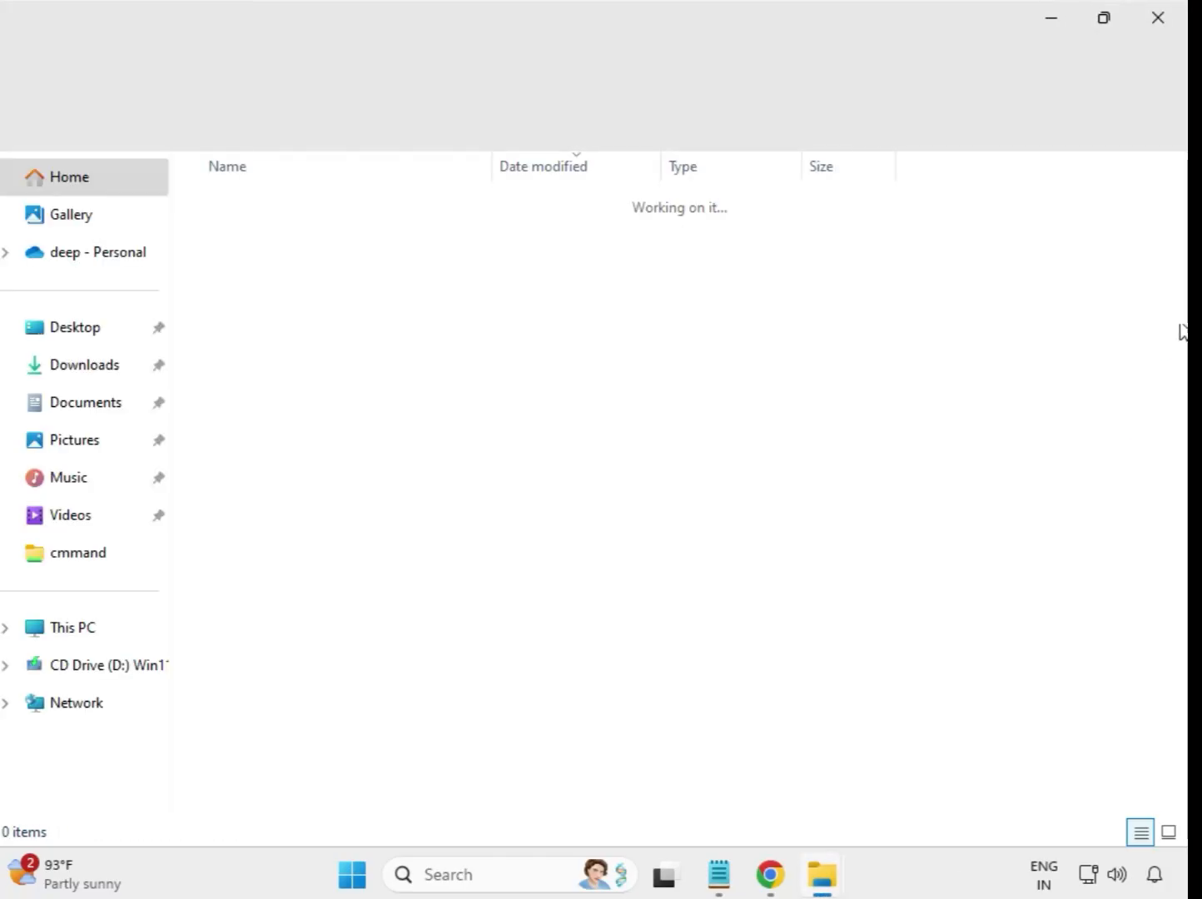
{"action": "left_click", "coordinate": [1158, 17]}
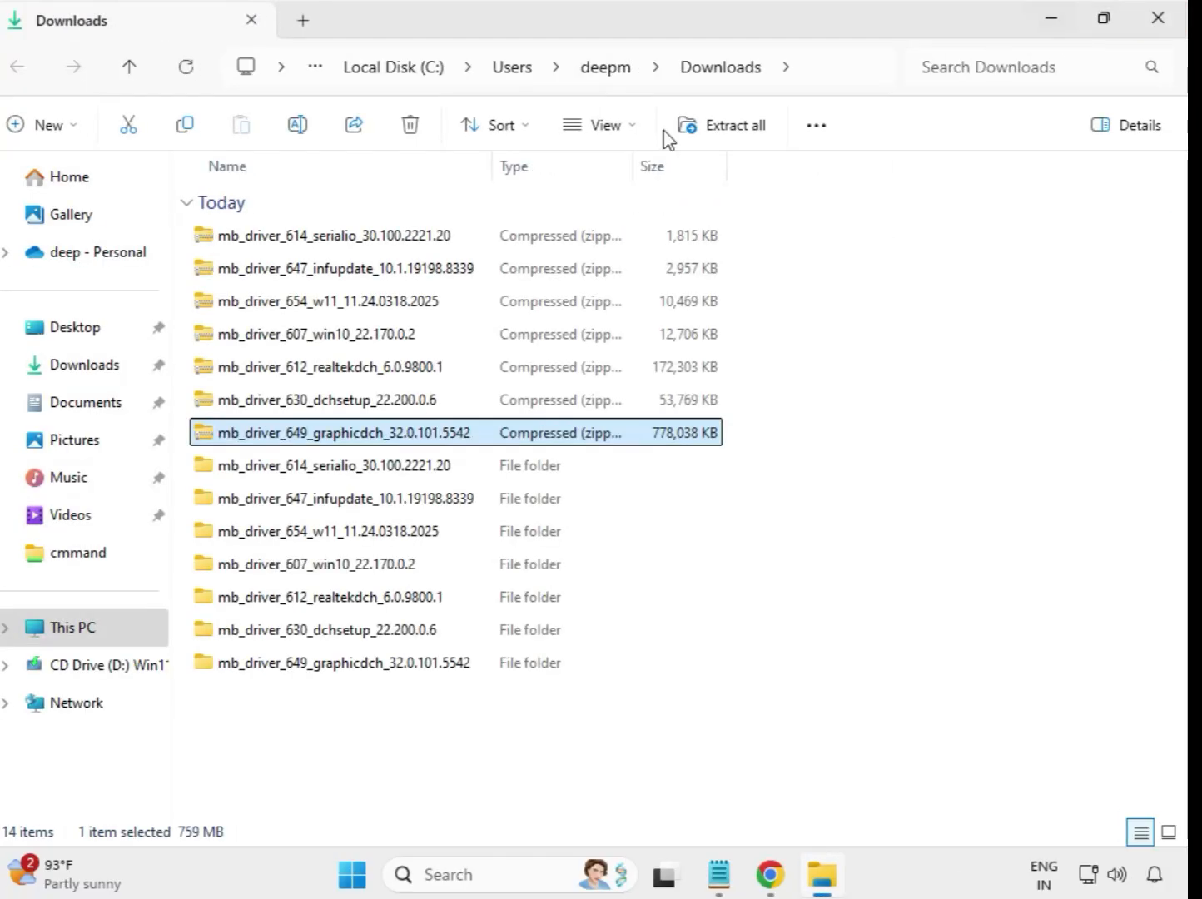
Step: Refresh the Downloads folder listing, and briefly select all the extracted driver folders before clearing the selection
{"action": "left_click", "coordinate": [790, 701]}
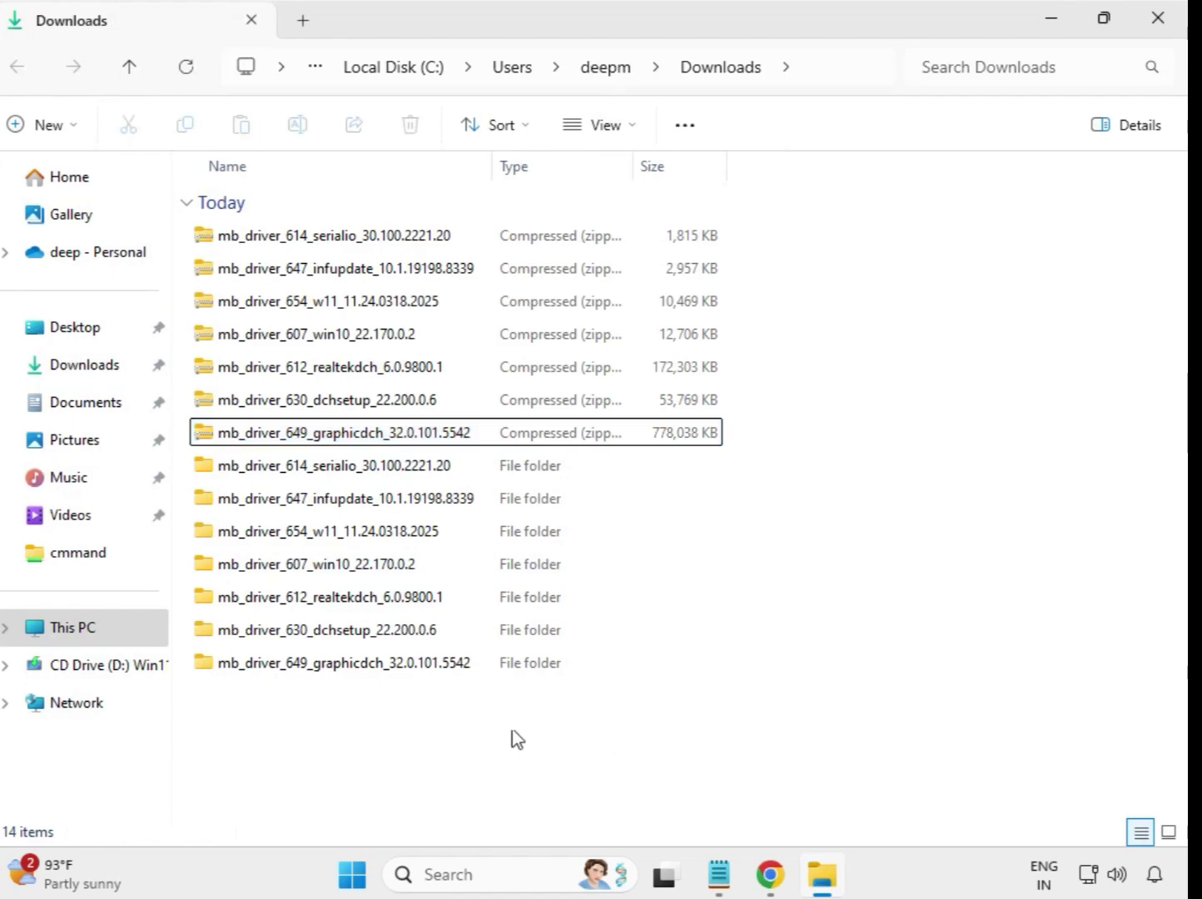
{"action": "right_click", "coordinate": [443, 717]}
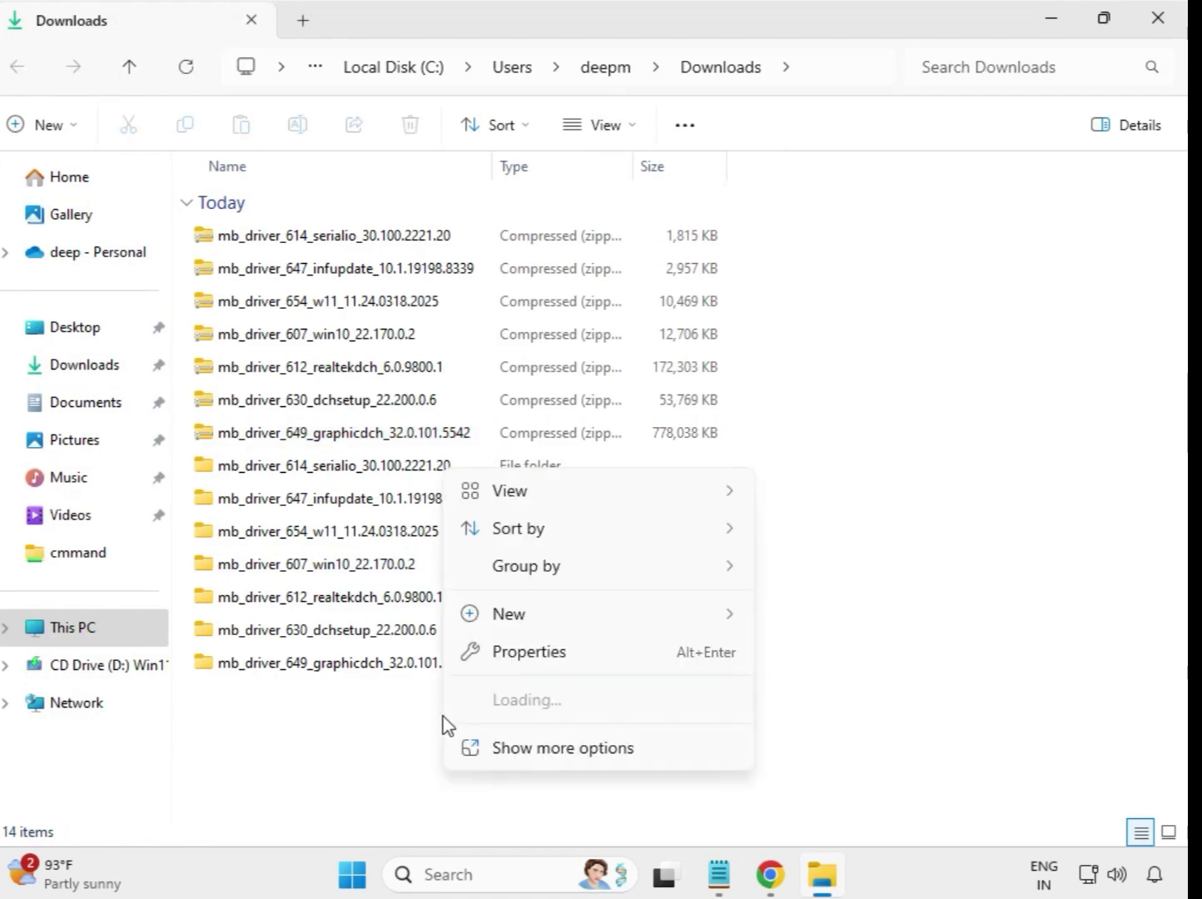
{"action": "left_click", "coordinate": [572, 745]}
{"action": "left_click", "coordinate": [518, 503]}
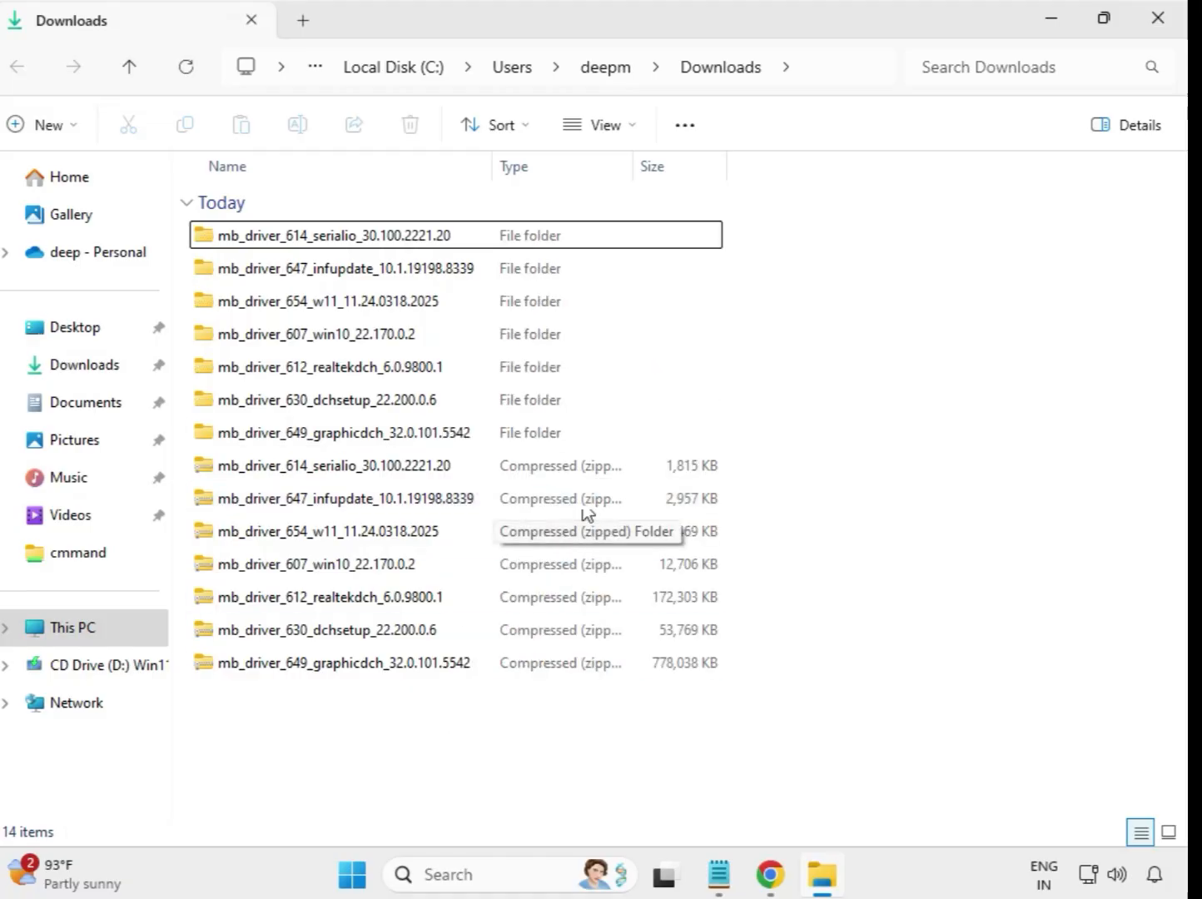
{"action": "left_click_drag", "start_coordinate": [735, 431], "coordinate": [456, 227]}
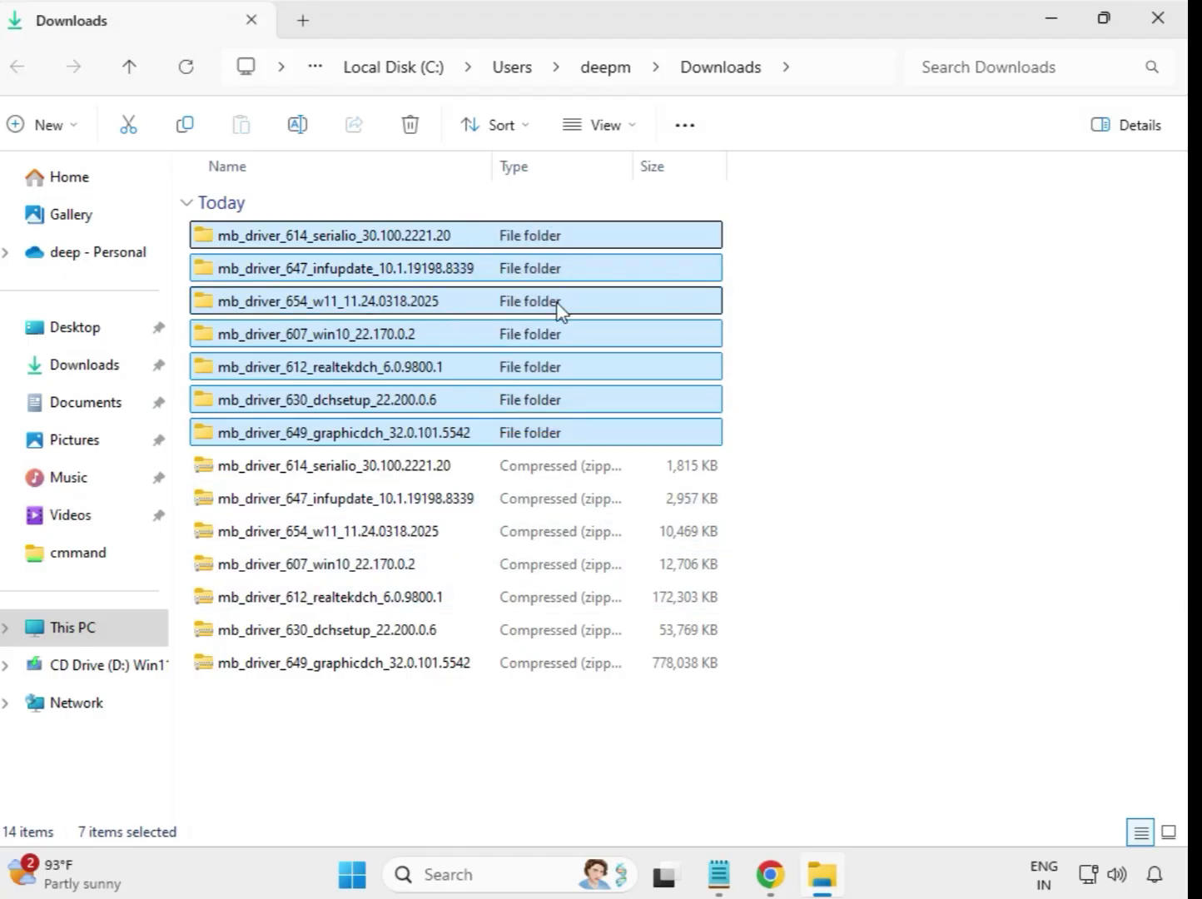
{"action": "left_click", "coordinate": [779, 292]}
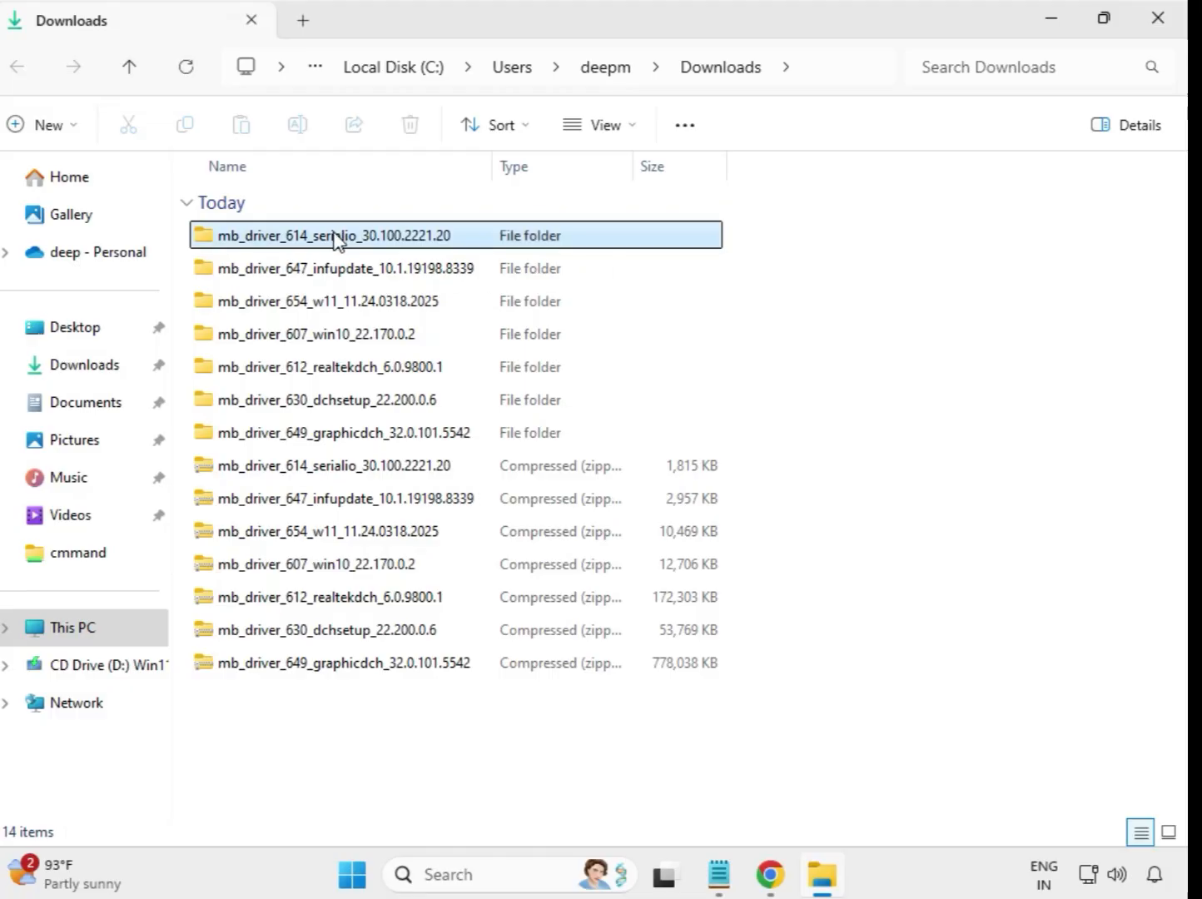
Step: Run the mb_driver_614_serialio_30.100.2221.20 application from its extracted folder as administrator, allowing it to make changes, and return to Downloads
{"action": "double_click", "coordinate": [336, 237]}
{"action": "left_click", "coordinate": [321, 247]}
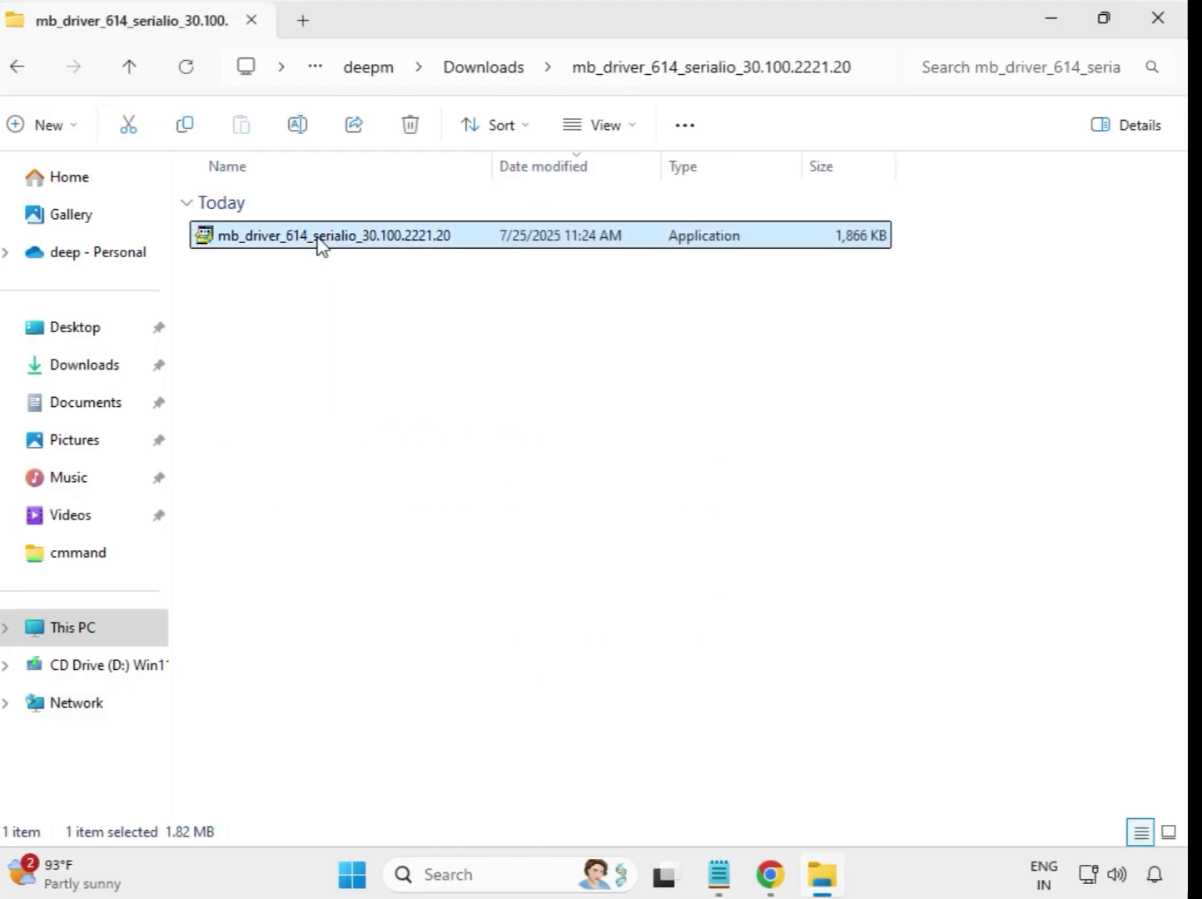
{"action": "right_click", "coordinate": [318, 239]}
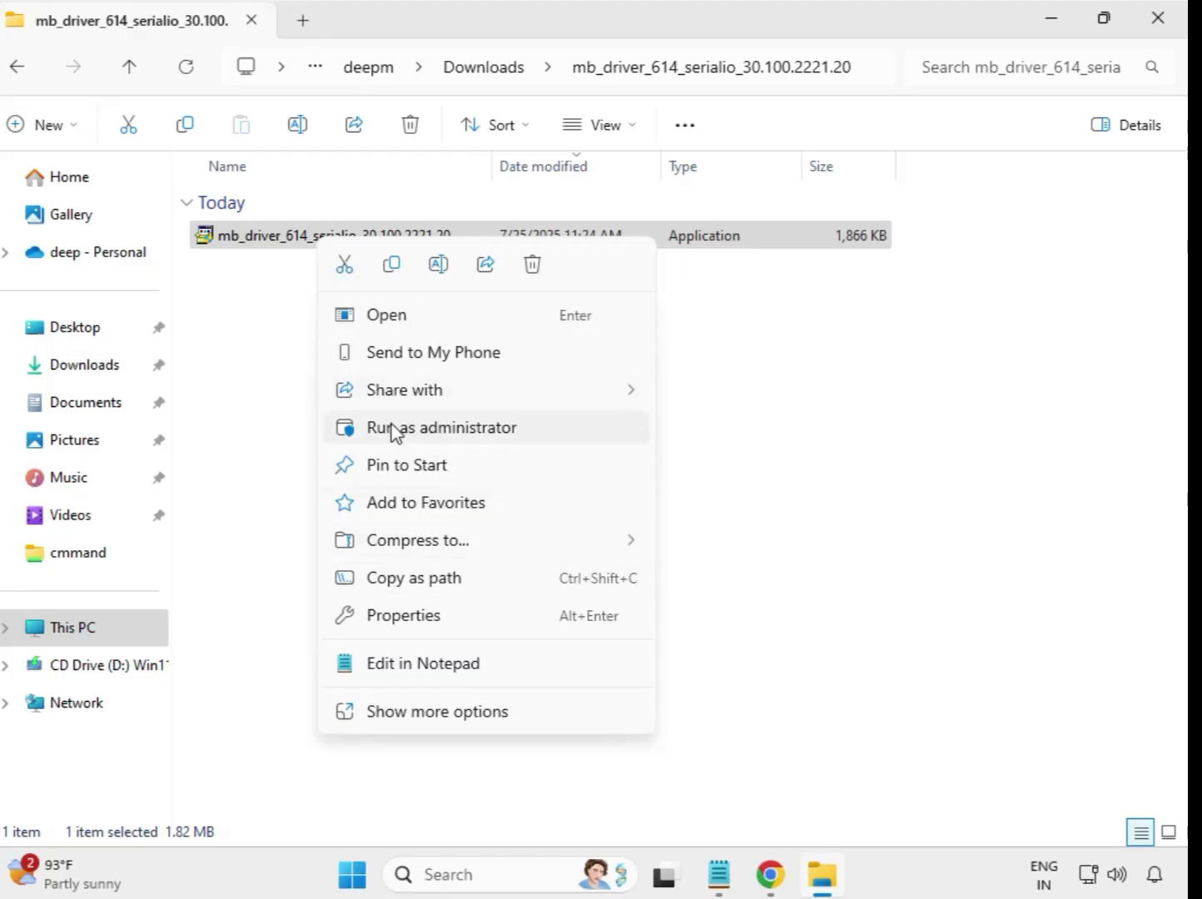
{"action": "left_click", "coordinate": [426, 432]}
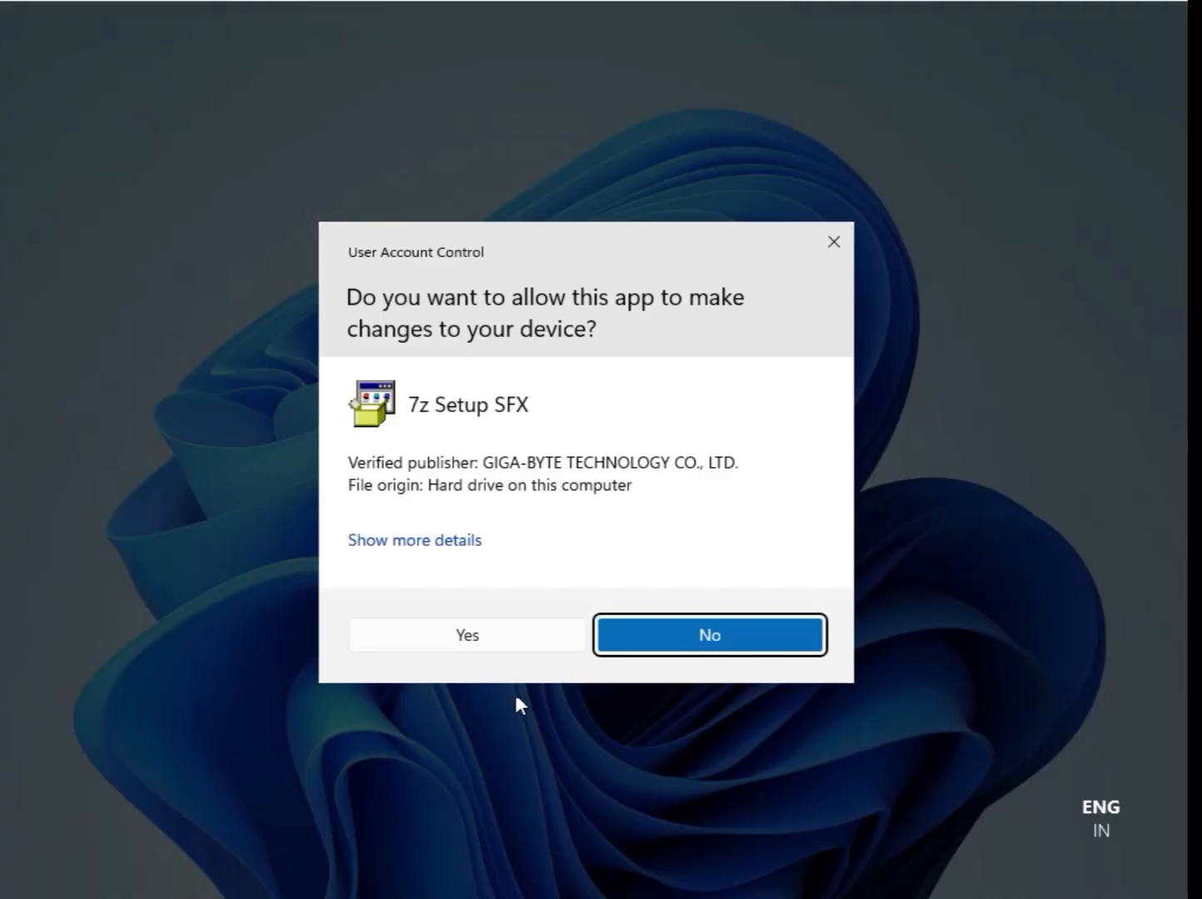
{"action": "left_click", "coordinate": [469, 635]}
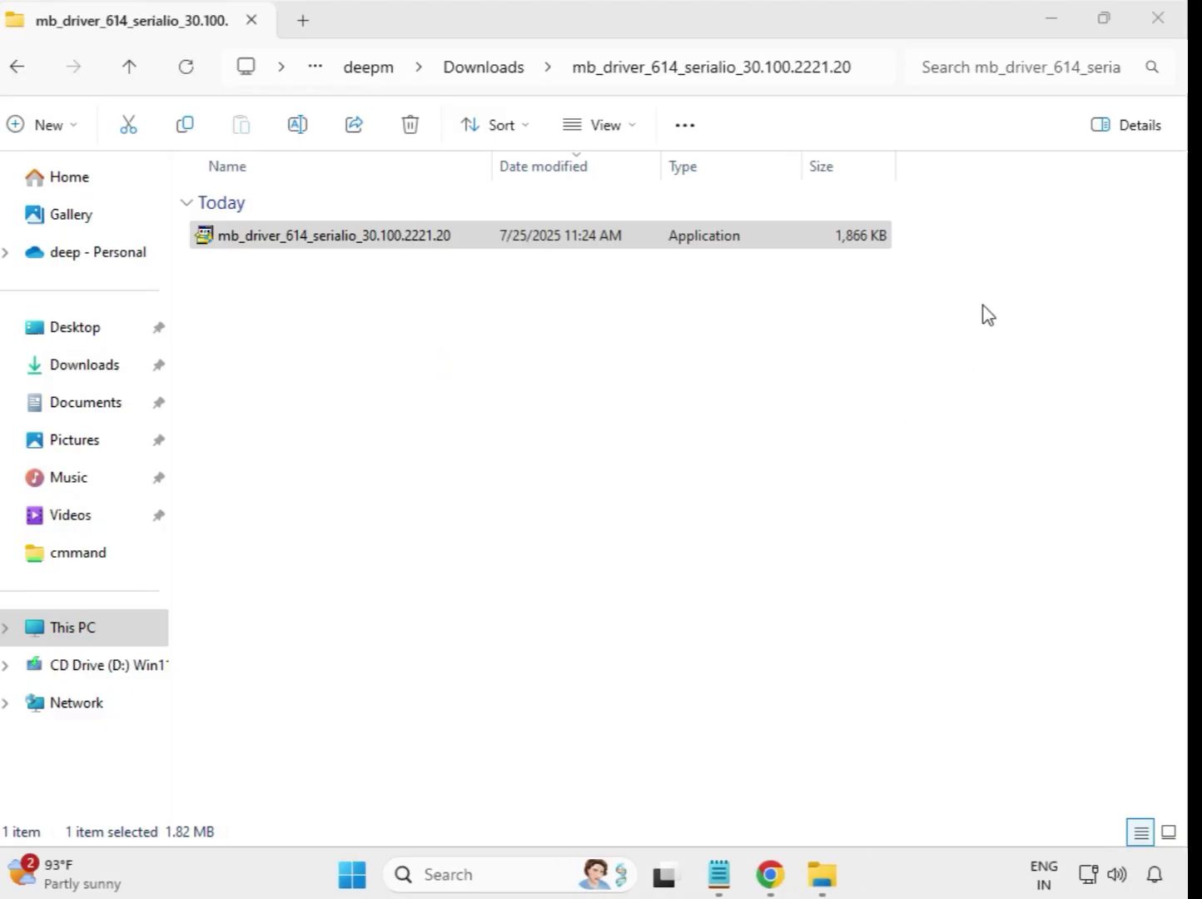
{"action": "left_click", "coordinate": [575, 308]}
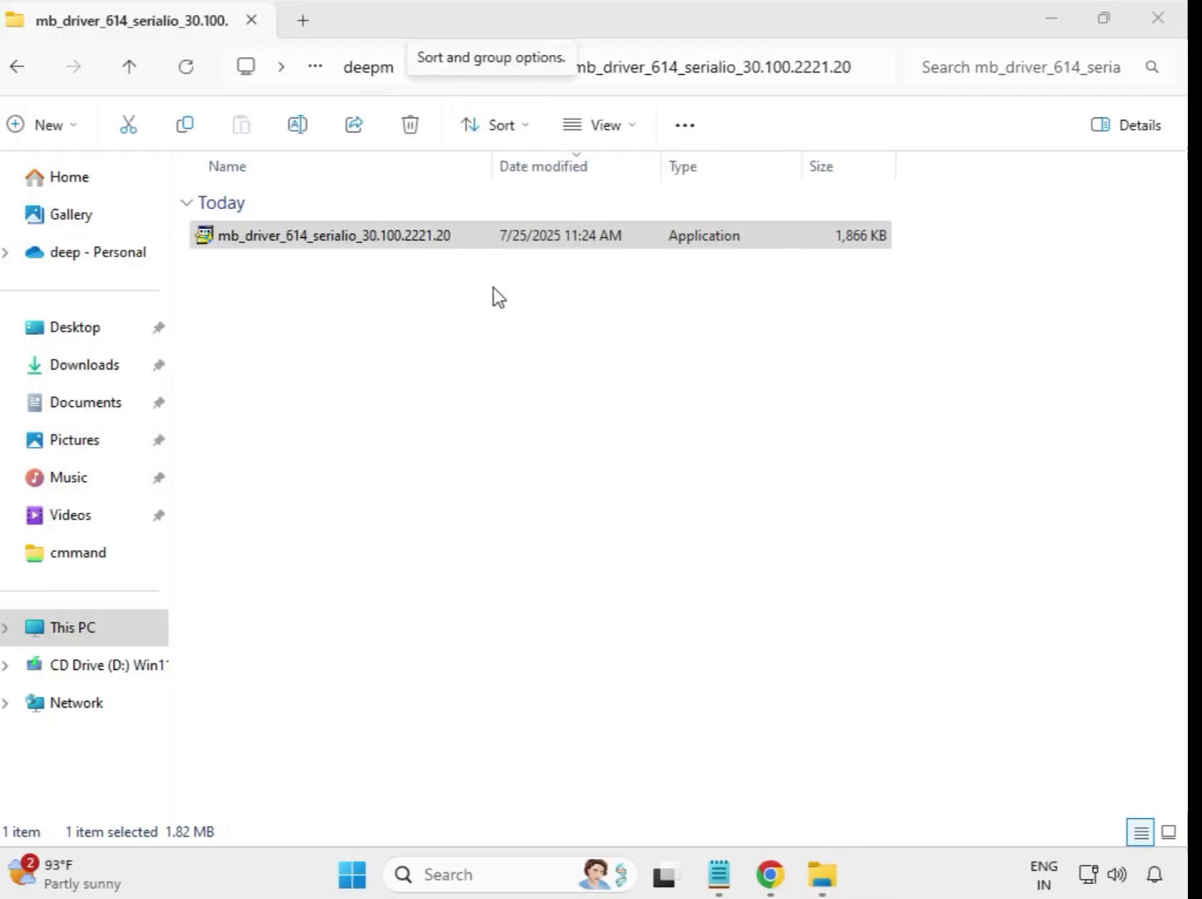
{"action": "left_click", "coordinate": [494, 244]}
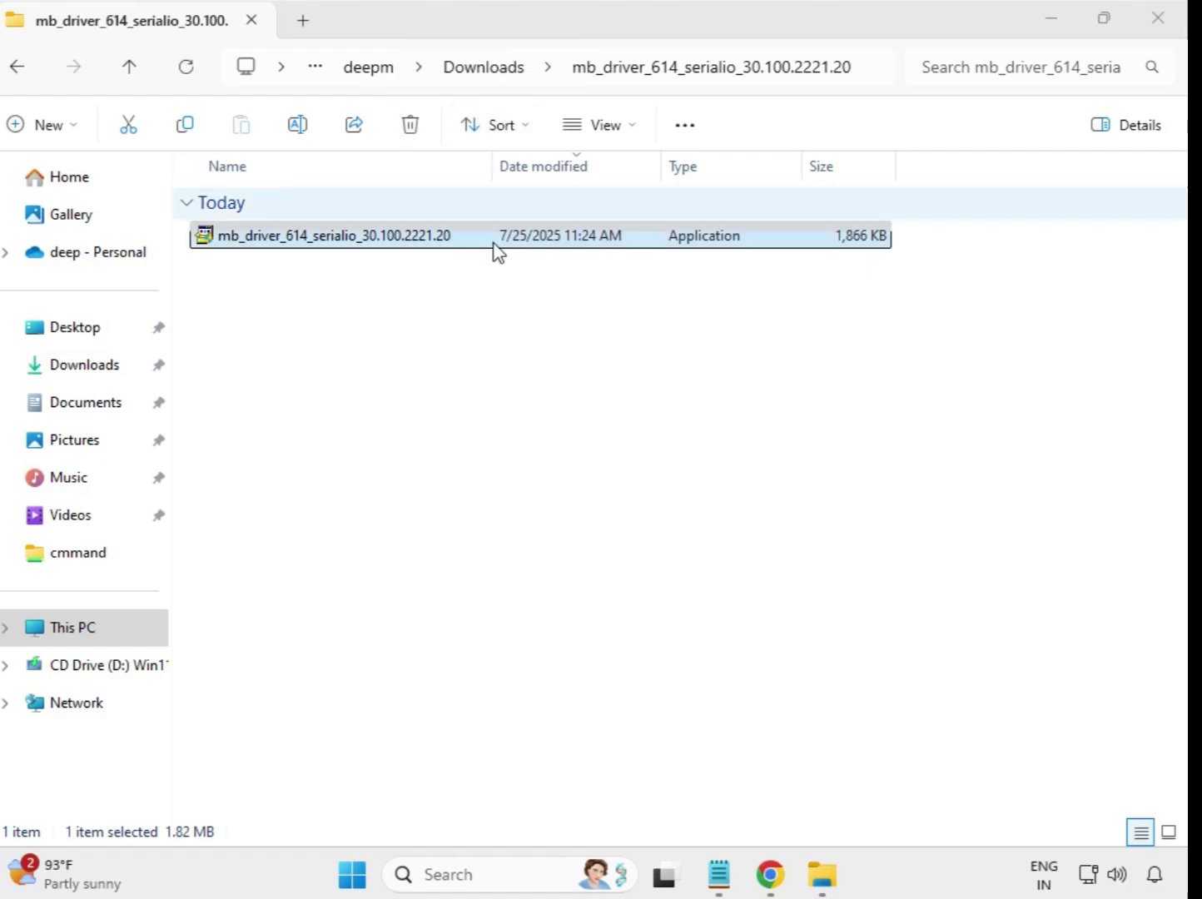
{"action": "left_click", "coordinate": [20, 72]}
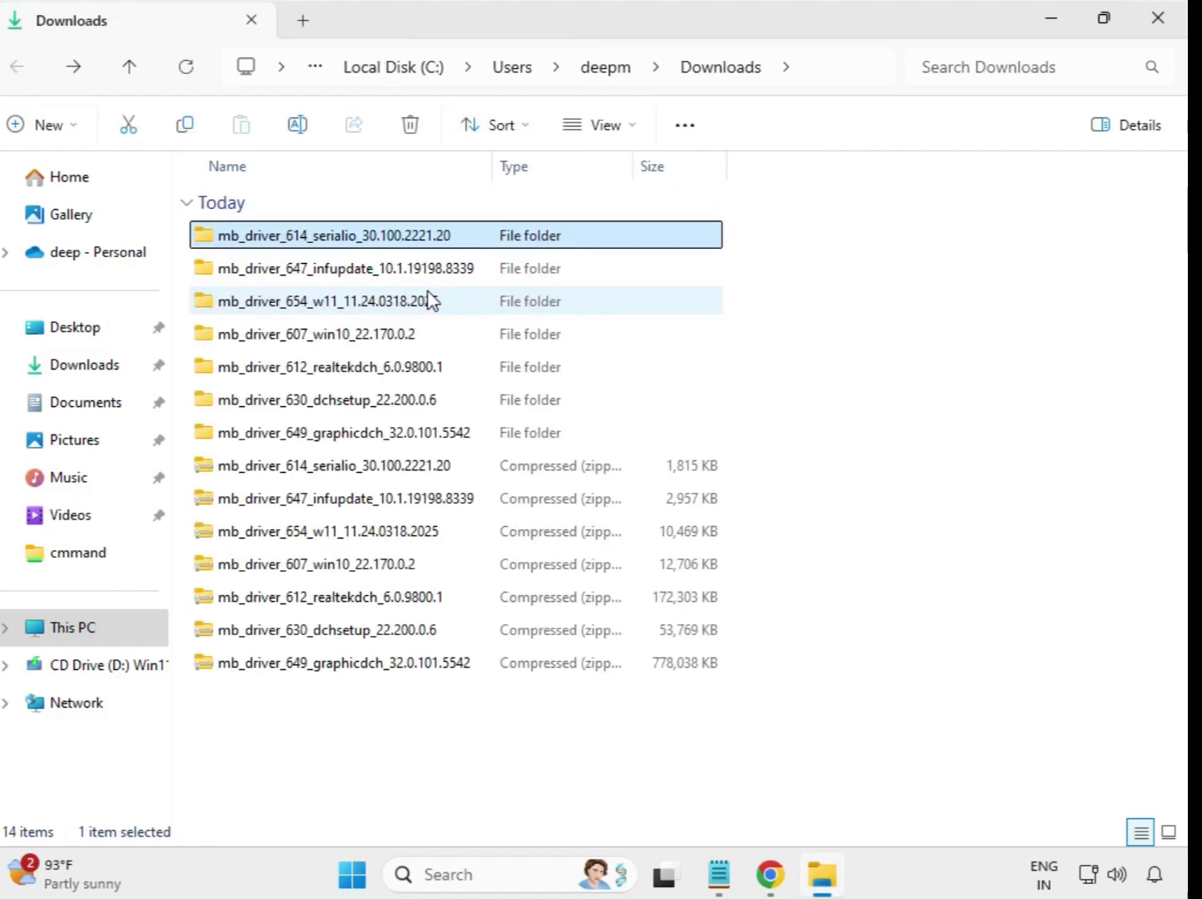
Step: Run the mb_driver_647_infupdate_10.1.19198.8339 application from its extracted folder as administrator, allowing it to make changes, and return to Downloads
{"action": "double_click", "coordinate": [398, 273]}
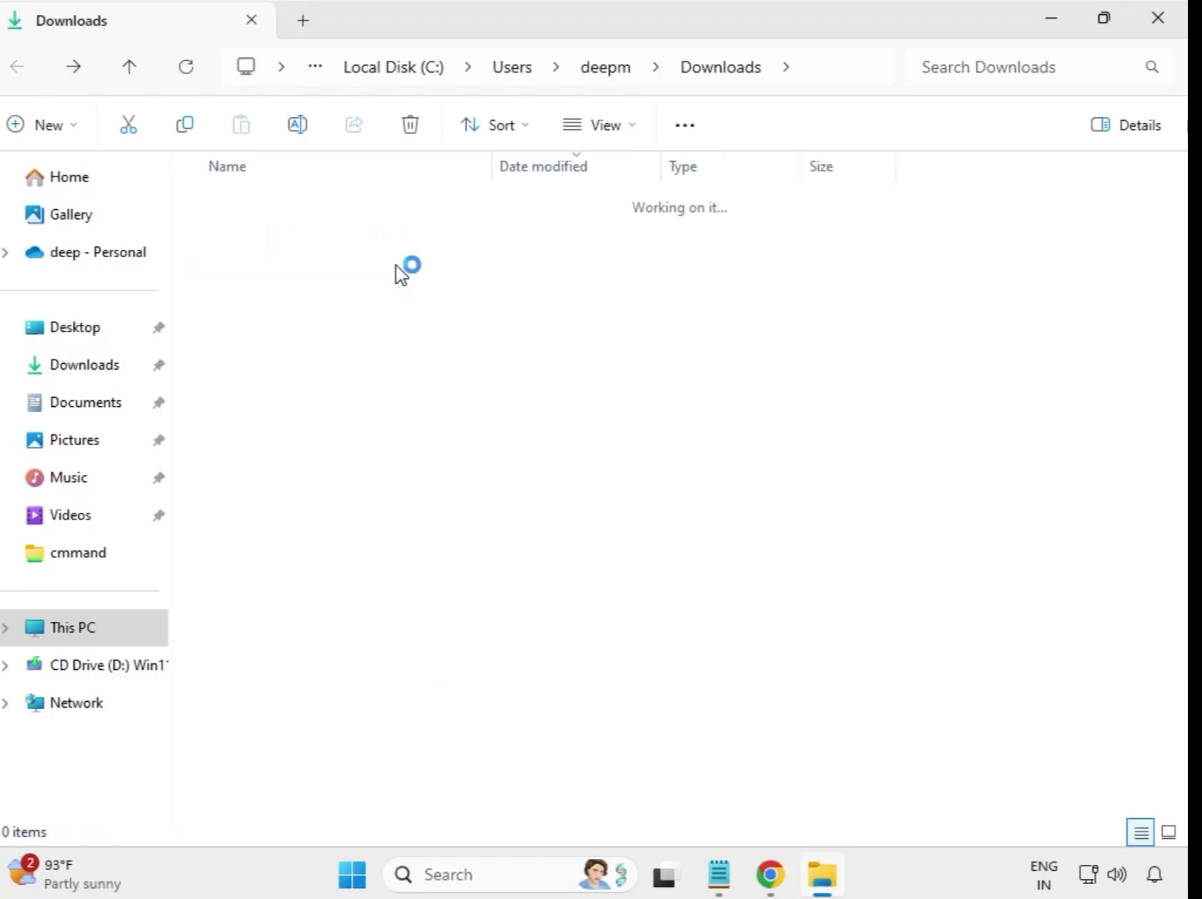
{"action": "left_click", "coordinate": [403, 243]}
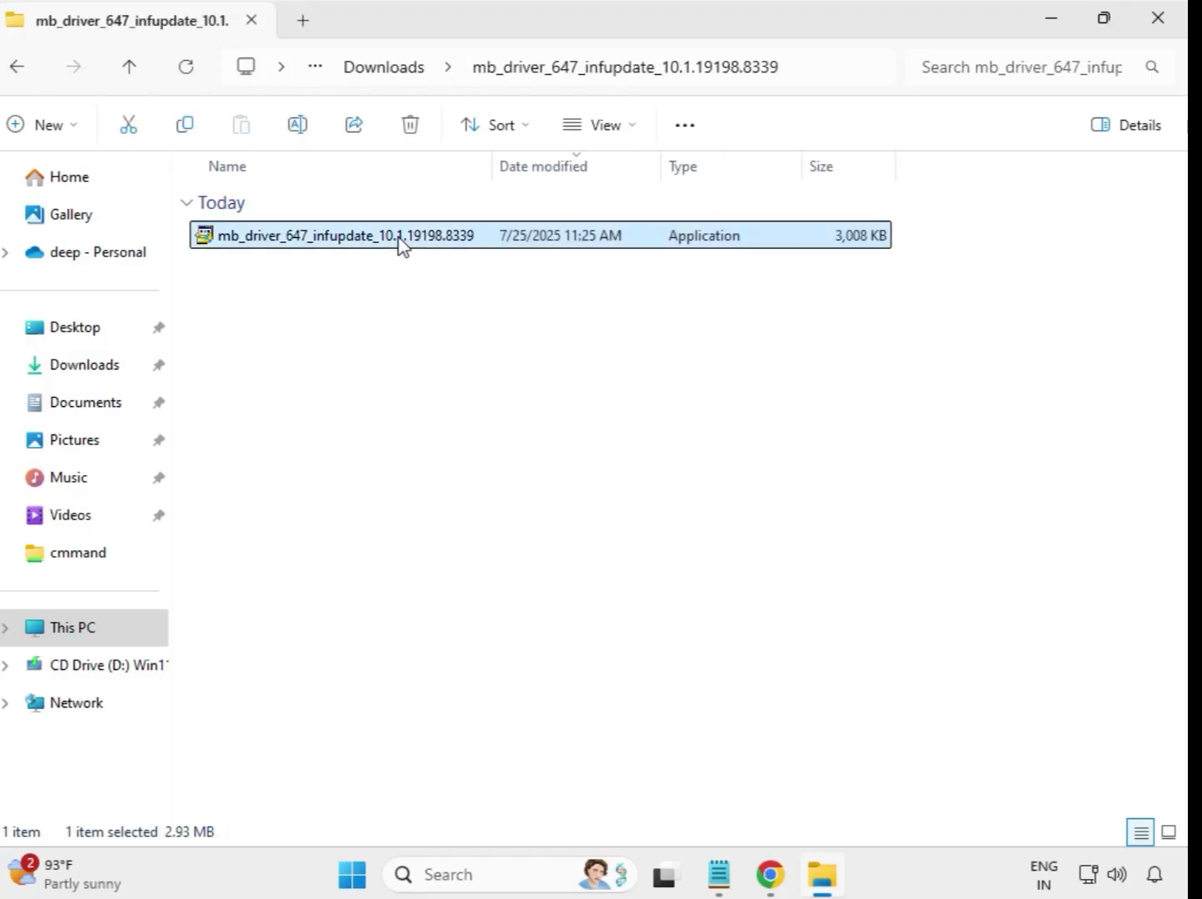
{"action": "right_click", "coordinate": [403, 246]}
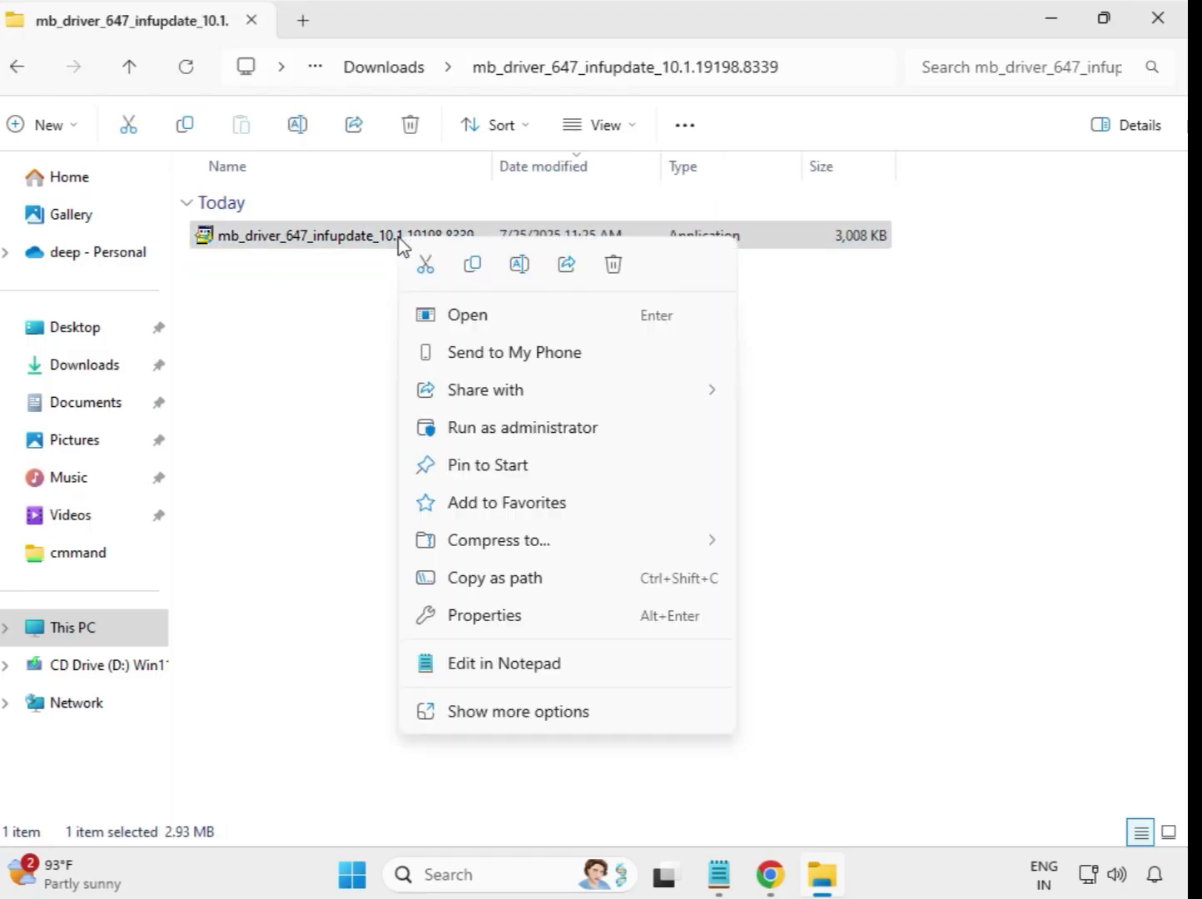
{"action": "left_click", "coordinate": [533, 429]}
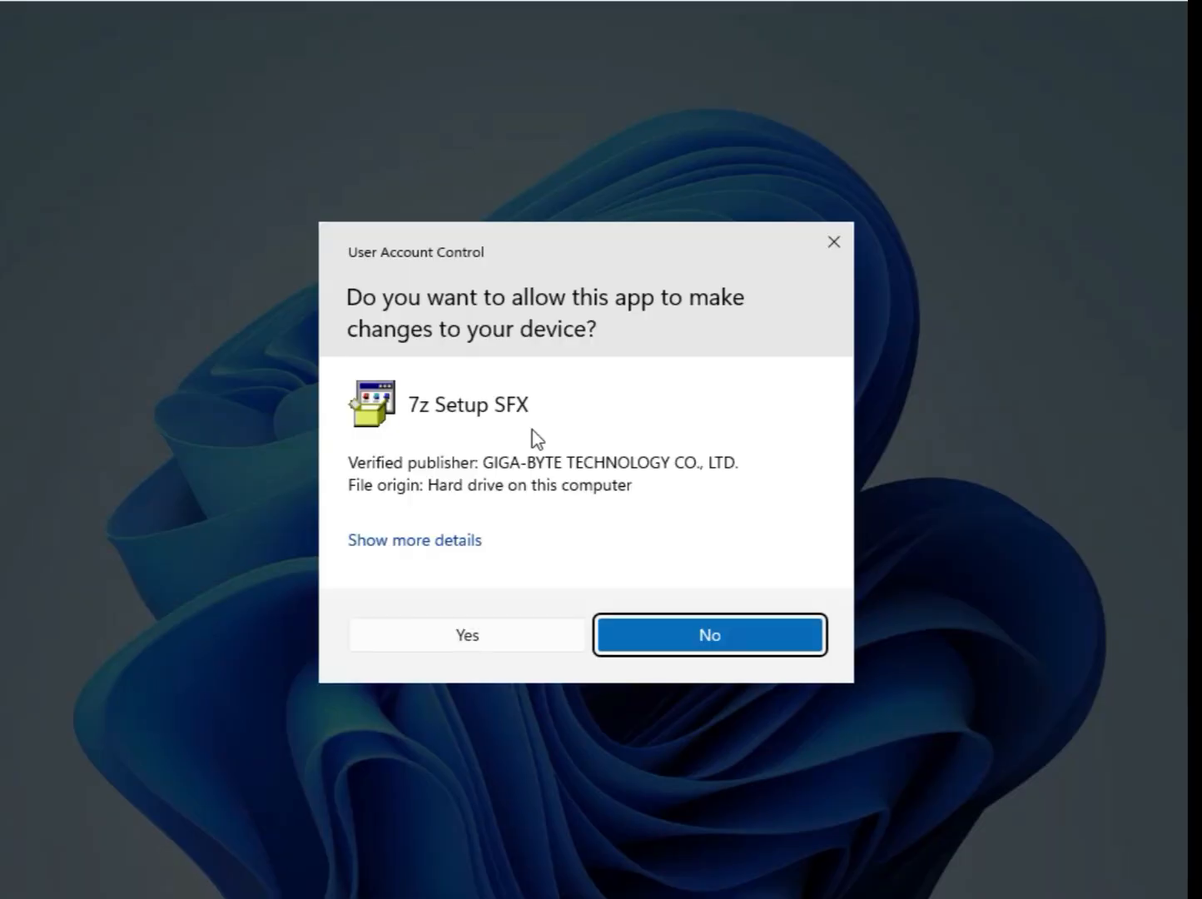
{"action": "left_click", "coordinate": [547, 650]}
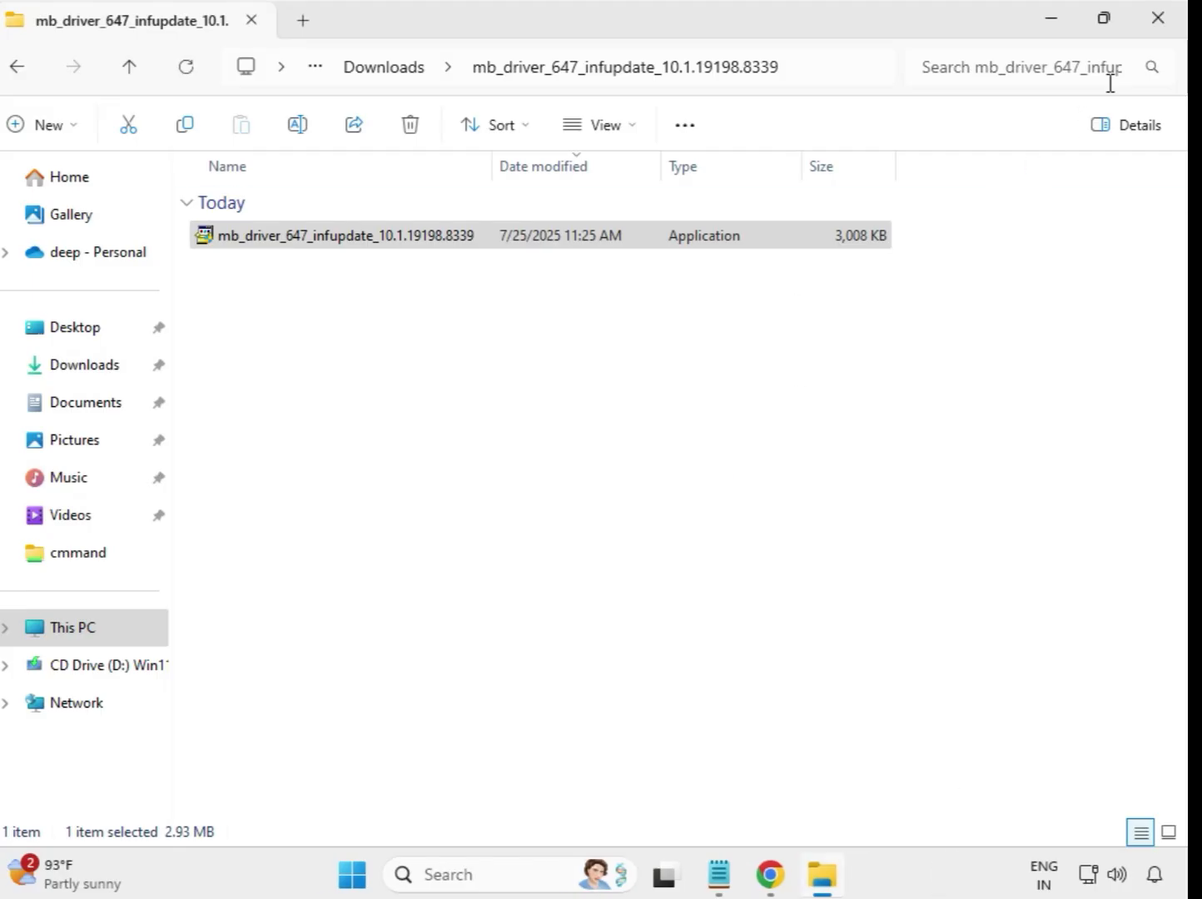
{"action": "left_click", "coordinate": [362, 71]}
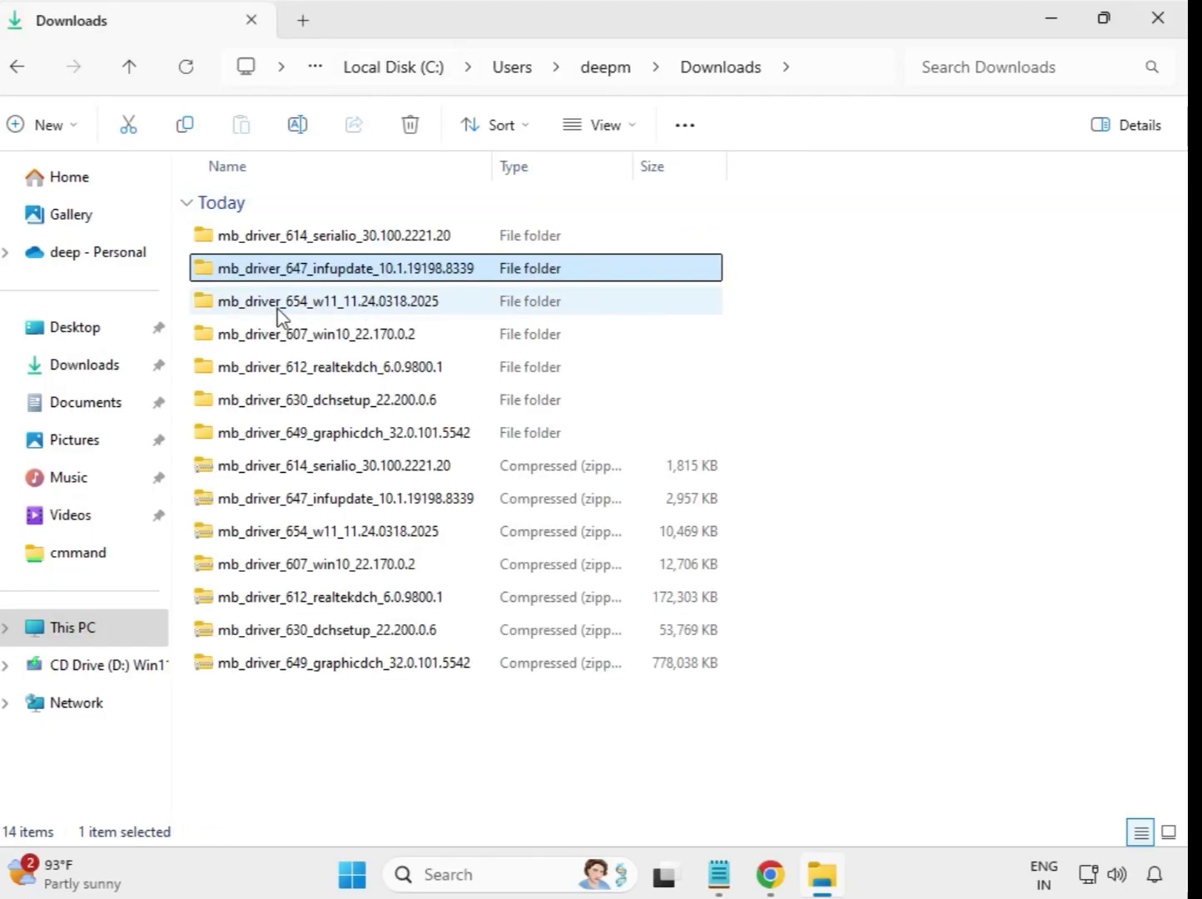
Step: Run the mb_driver_654_w11_11.24.0318.2025 application from its extracted folder as administrator, allowing it to make changes, and return to Downloads
{"action": "double_click", "coordinate": [341, 310]}
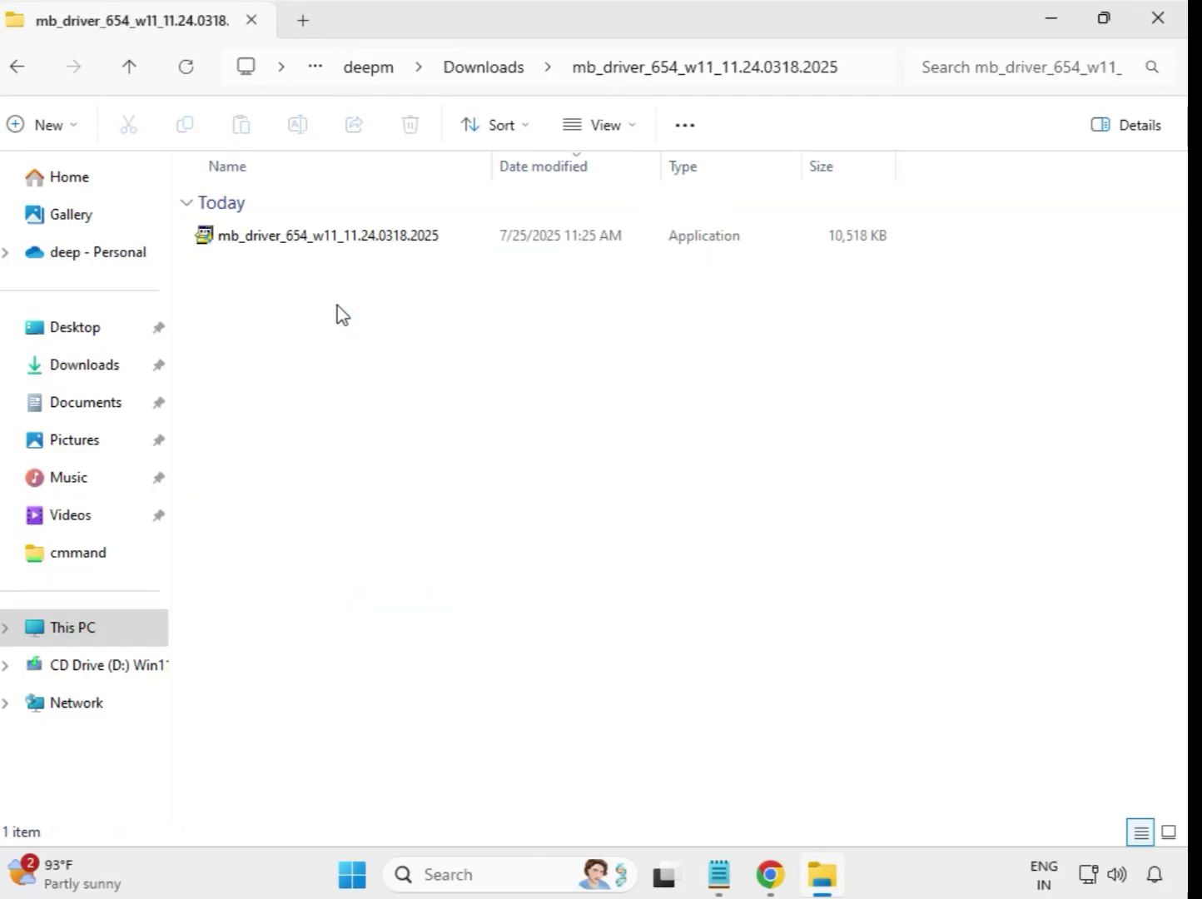
{"action": "left_click", "coordinate": [351, 240]}
{"action": "right_click", "coordinate": [350, 241]}
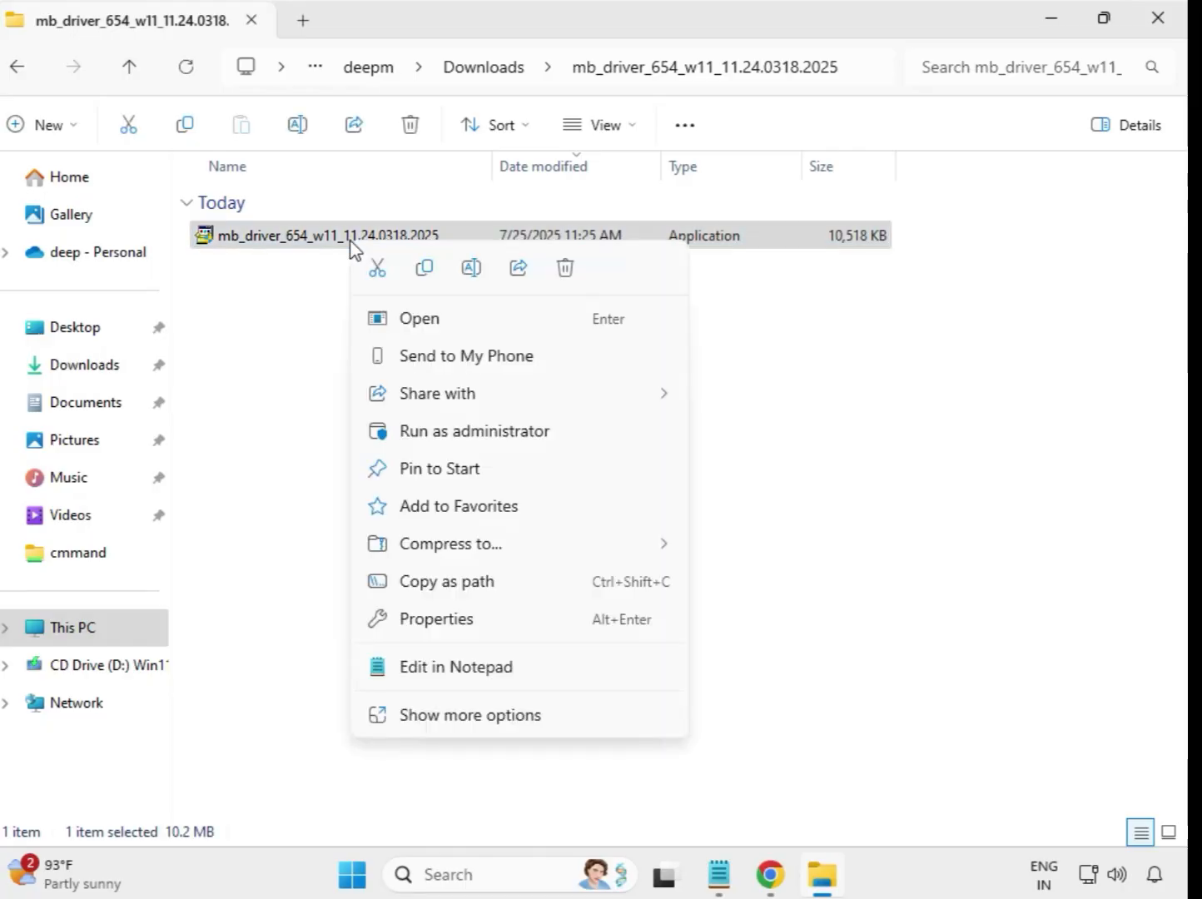
{"action": "left_click", "coordinate": [463, 429]}
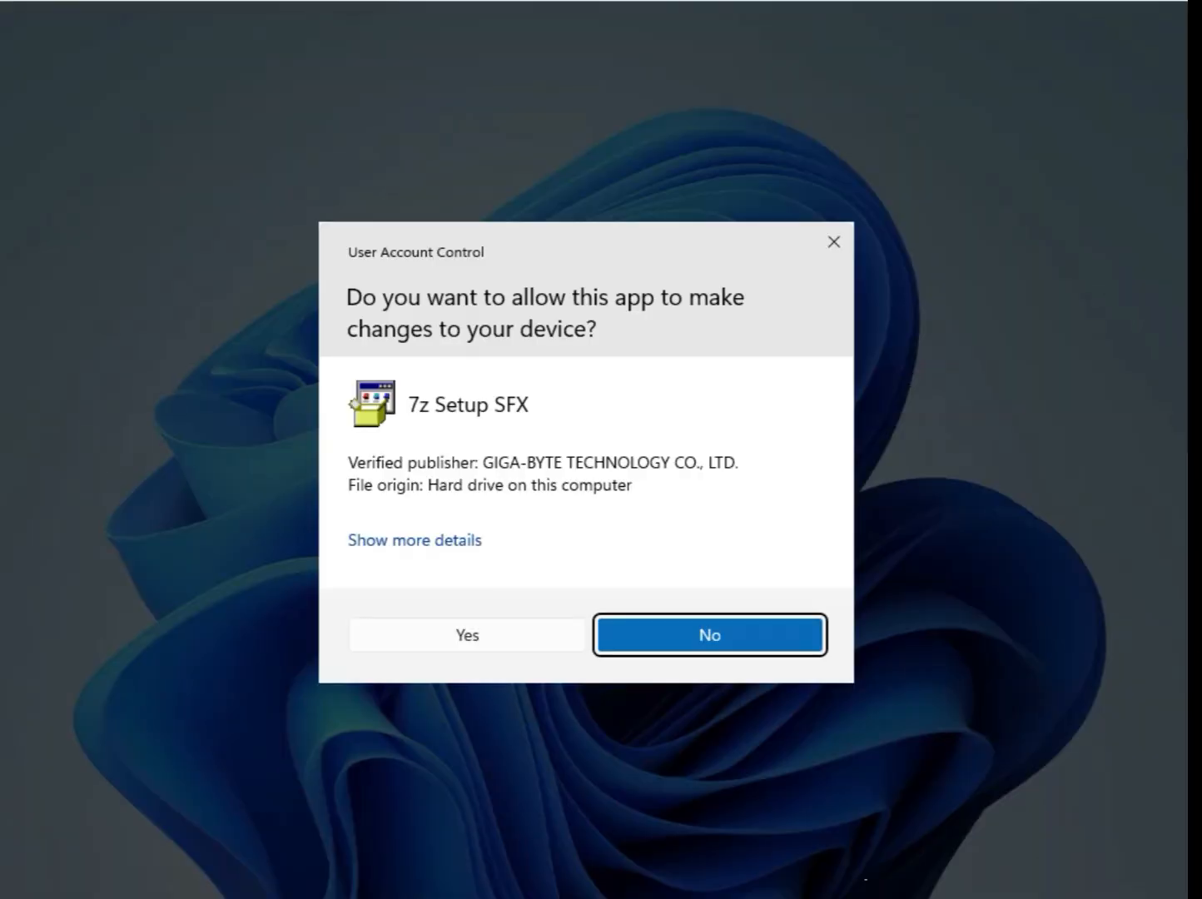
{"action": "left_click", "coordinate": [492, 644]}
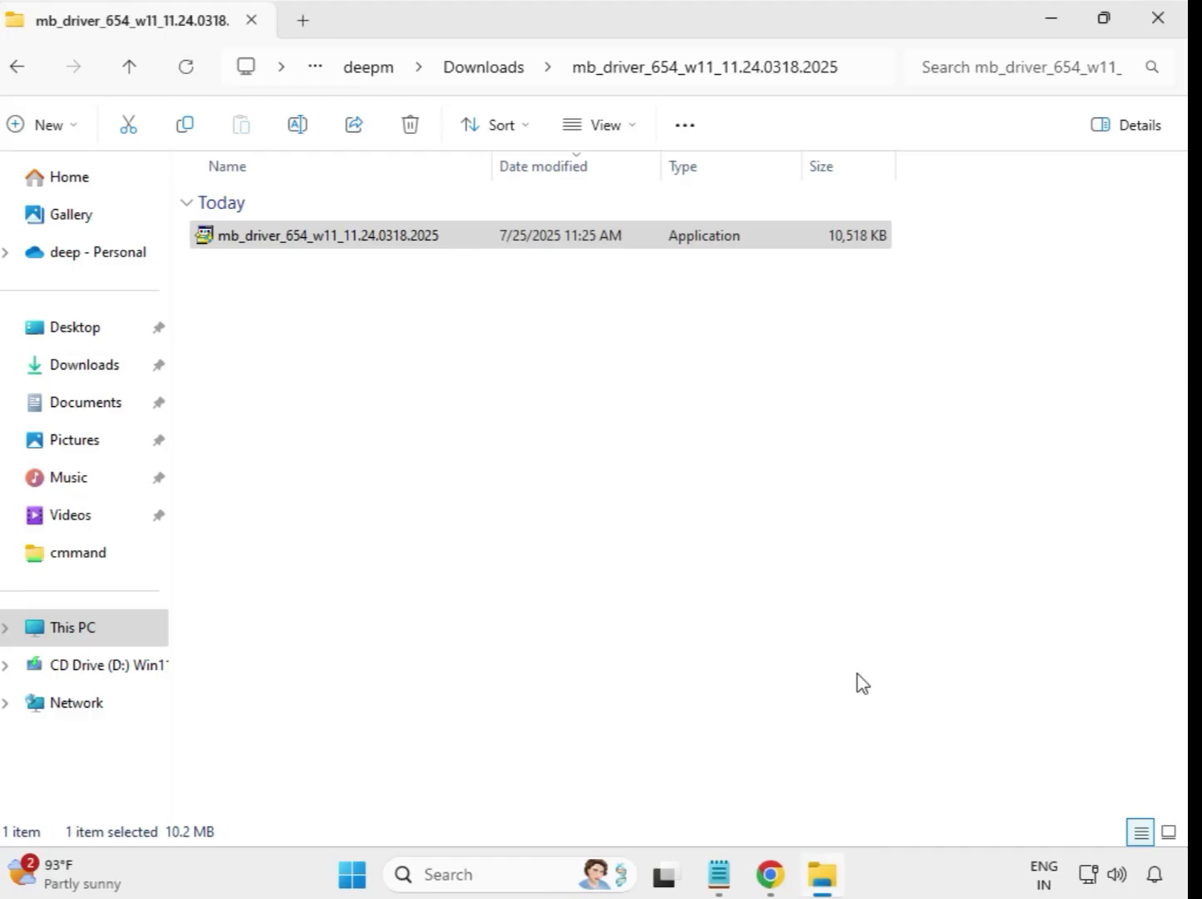
{"action": "left_click", "coordinate": [488, 72]}
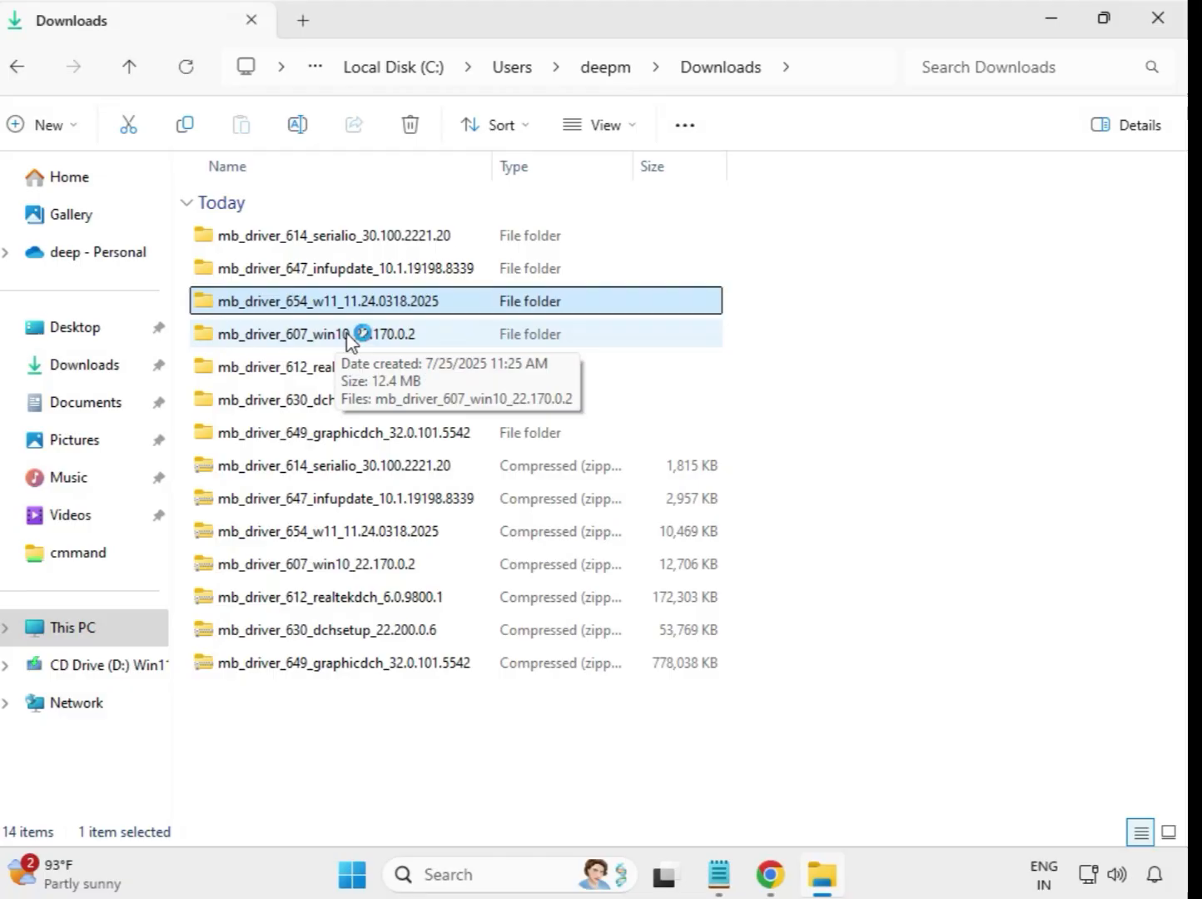
Step: Run the mb_driver_607_win10_22.170.0.2 application from its extracted folder as administrator, allowing it to make changes, and return to Downloads
{"action": "double_click", "coordinate": [349, 338]}
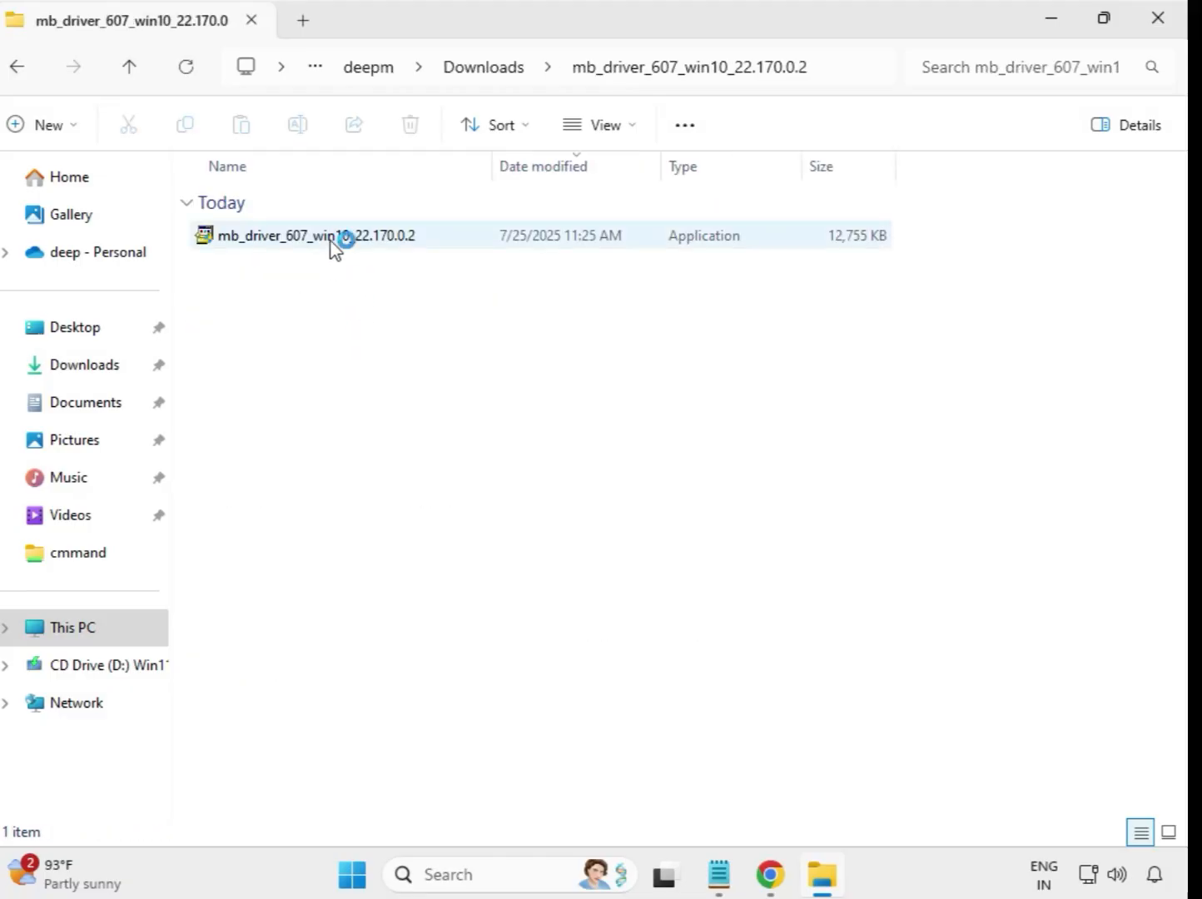
{"action": "left_click", "coordinate": [332, 243]}
{"action": "right_click", "coordinate": [330, 242]}
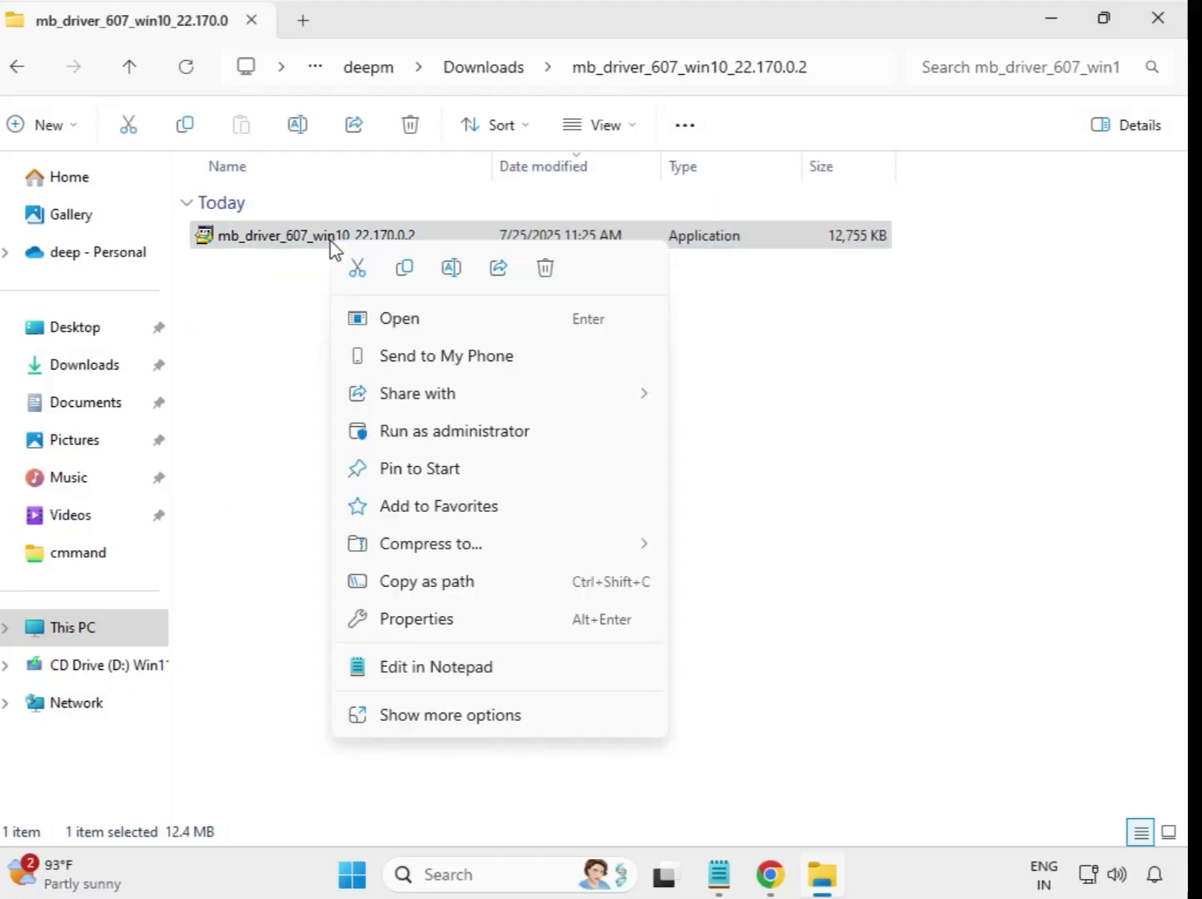
{"action": "left_click", "coordinate": [437, 430]}
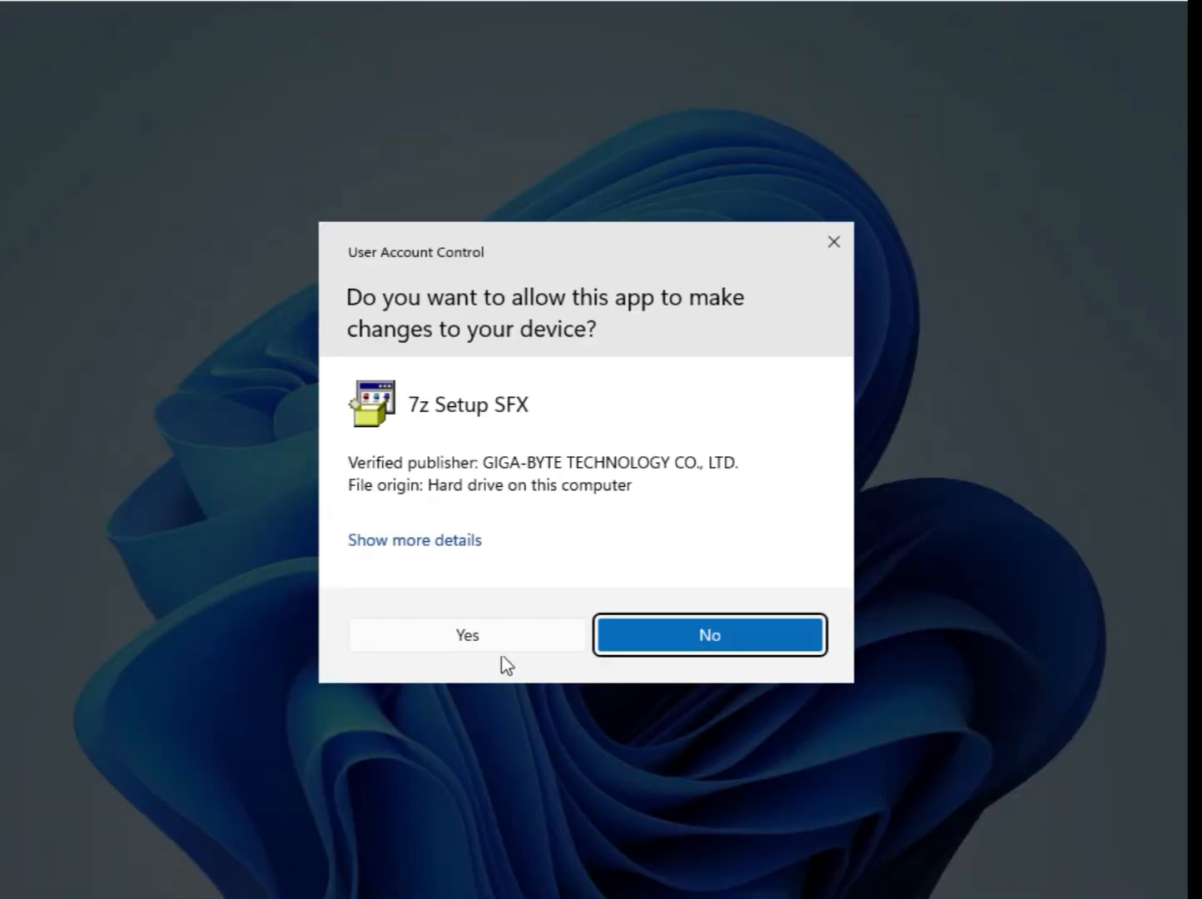
{"action": "left_click", "coordinate": [491, 633]}
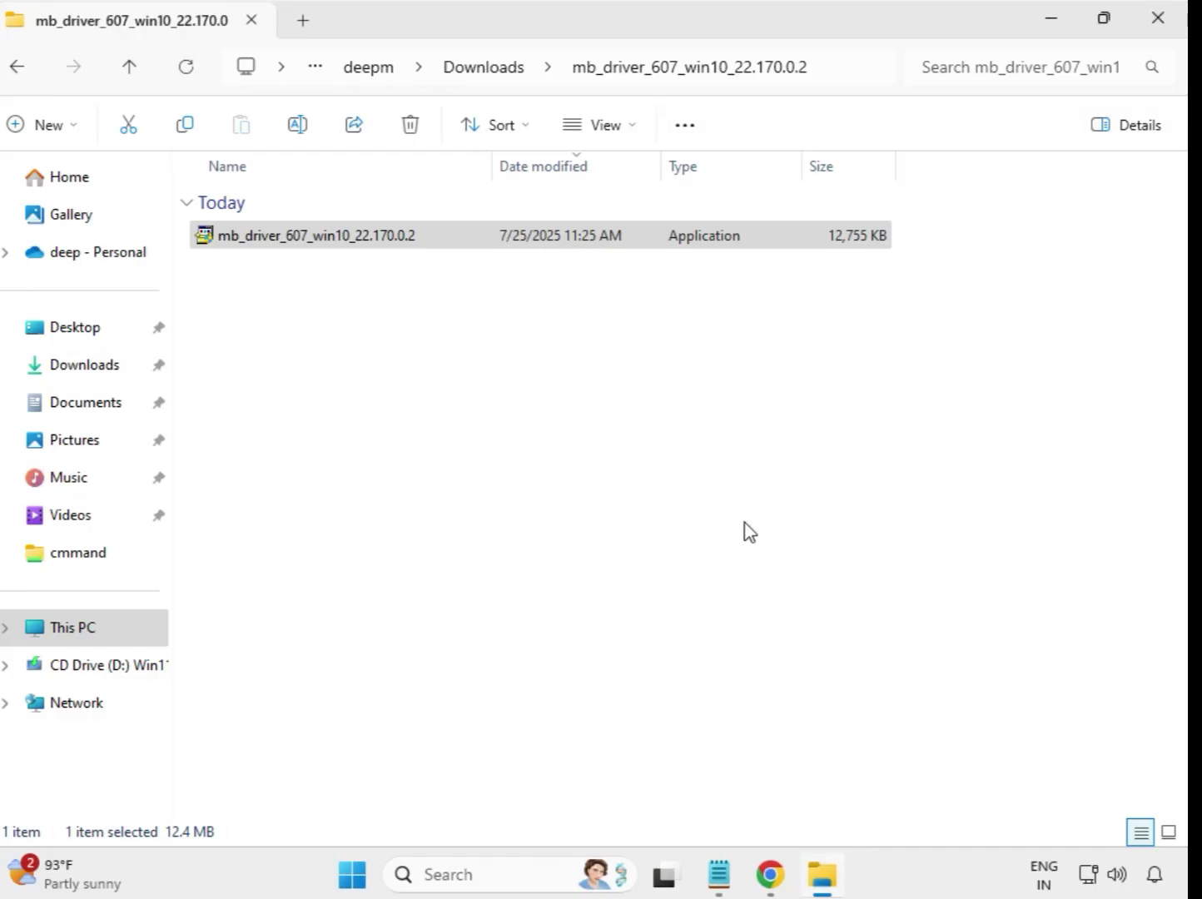
{"action": "left_click", "coordinate": [481, 73]}
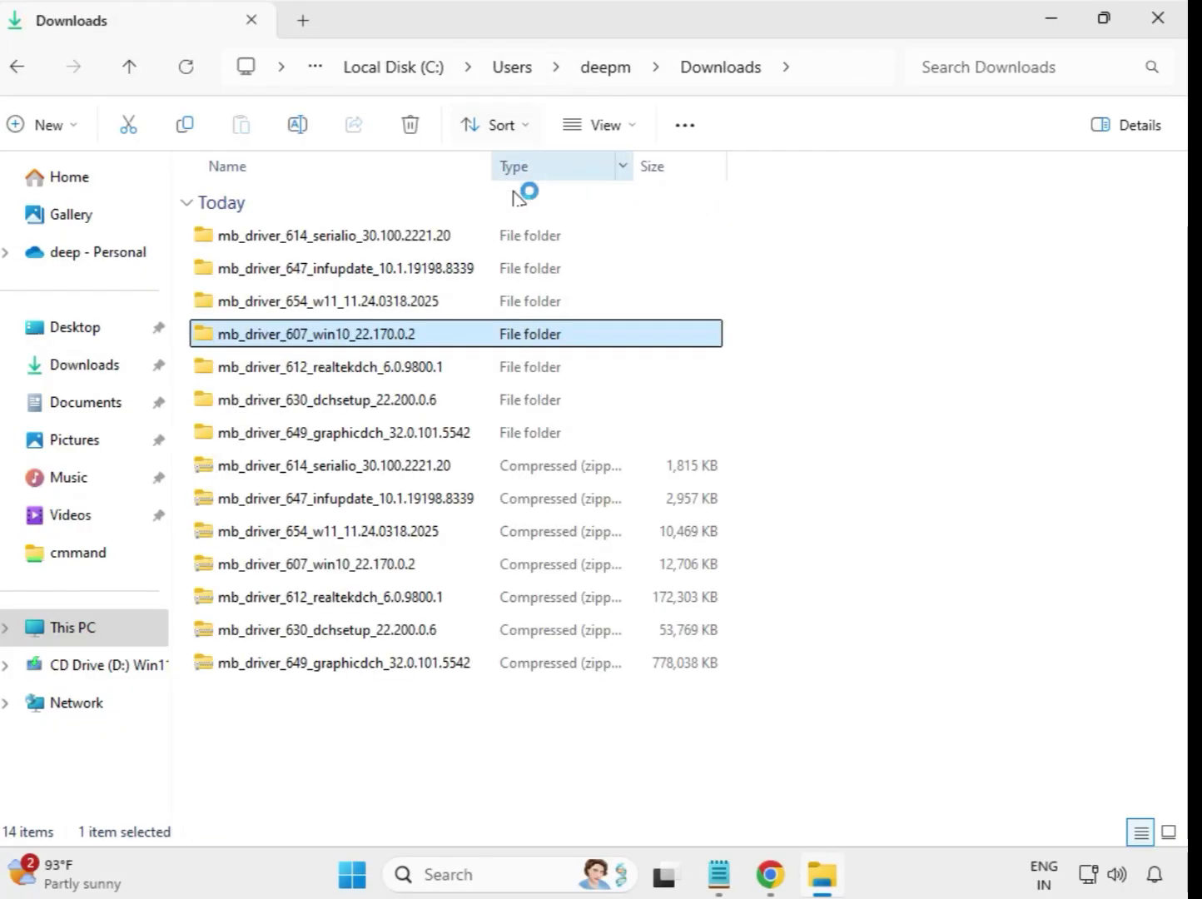
Step: Run the mb_driver_612_realtekdch_6.0.9800.1 application from its extracted folder as administrator, allowing it to make changes, and return to Downloads
{"action": "left_click", "coordinate": [421, 371]}
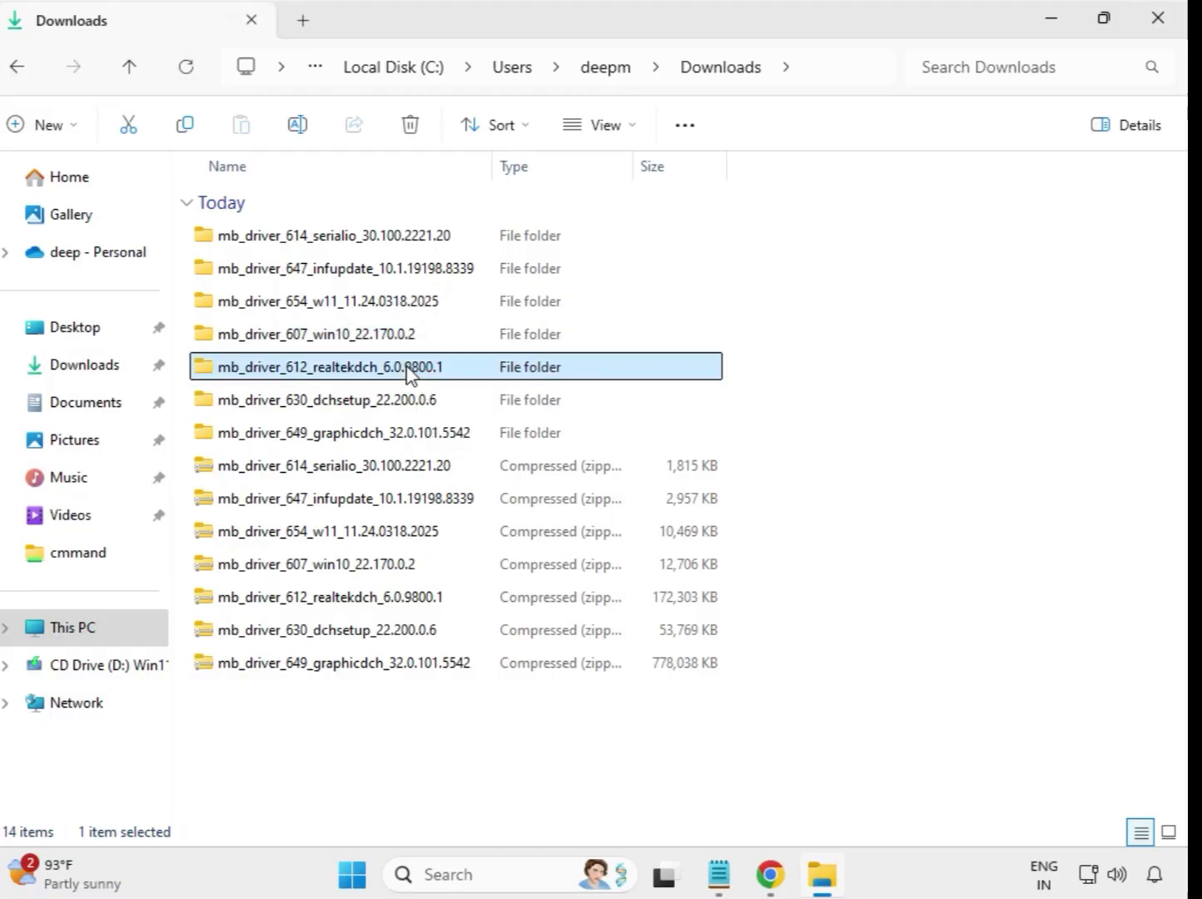
{"action": "double_click", "coordinate": [479, 372]}
{"action": "left_click", "coordinate": [369, 239]}
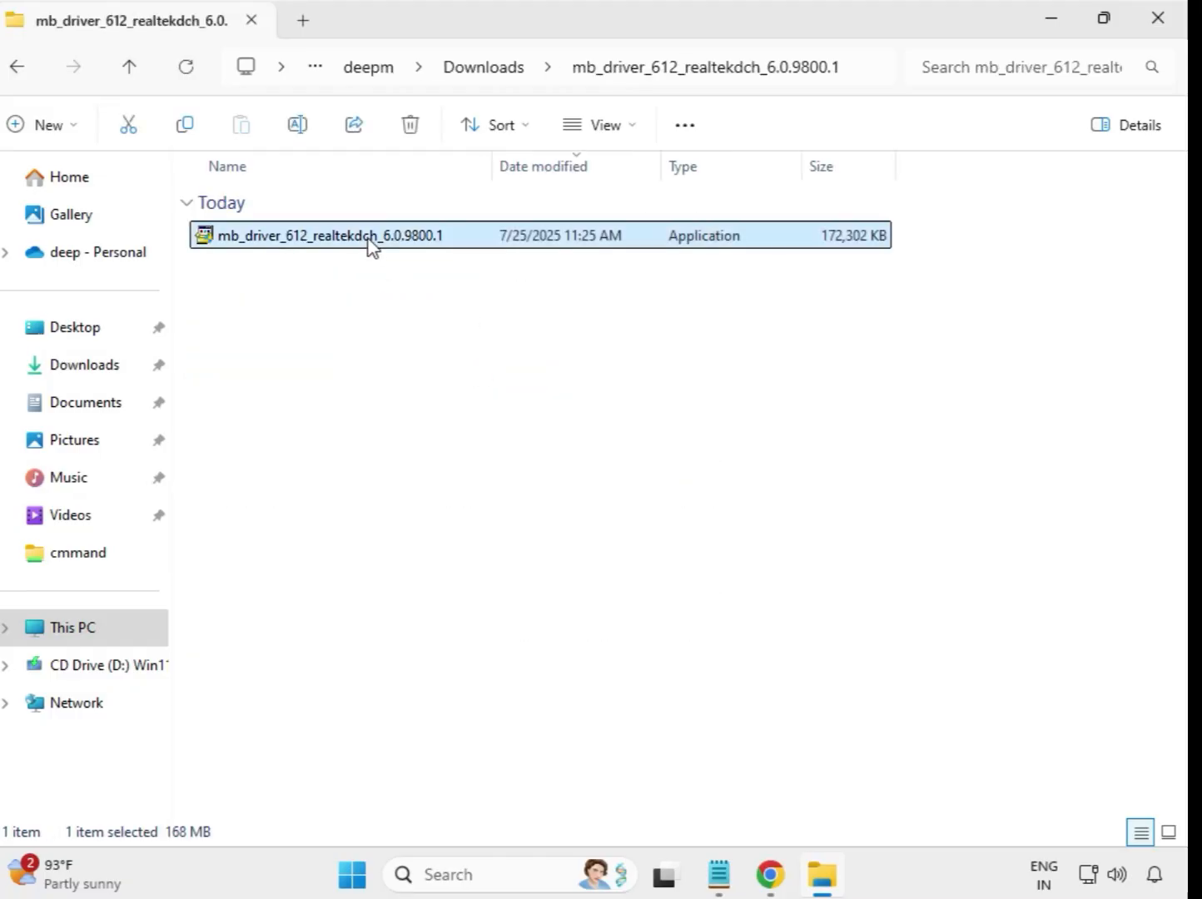
{"action": "right_click", "coordinate": [387, 258]}
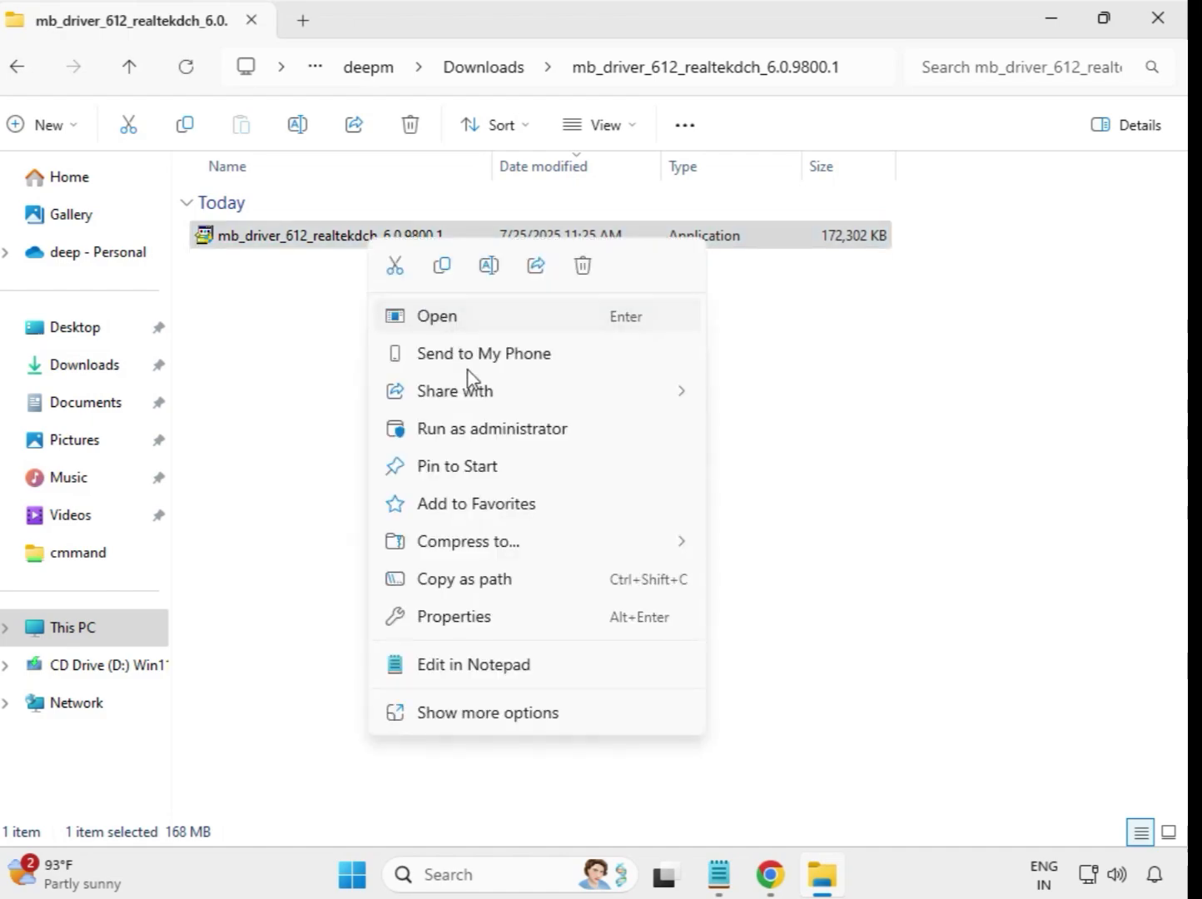
{"action": "left_click", "coordinate": [519, 431]}
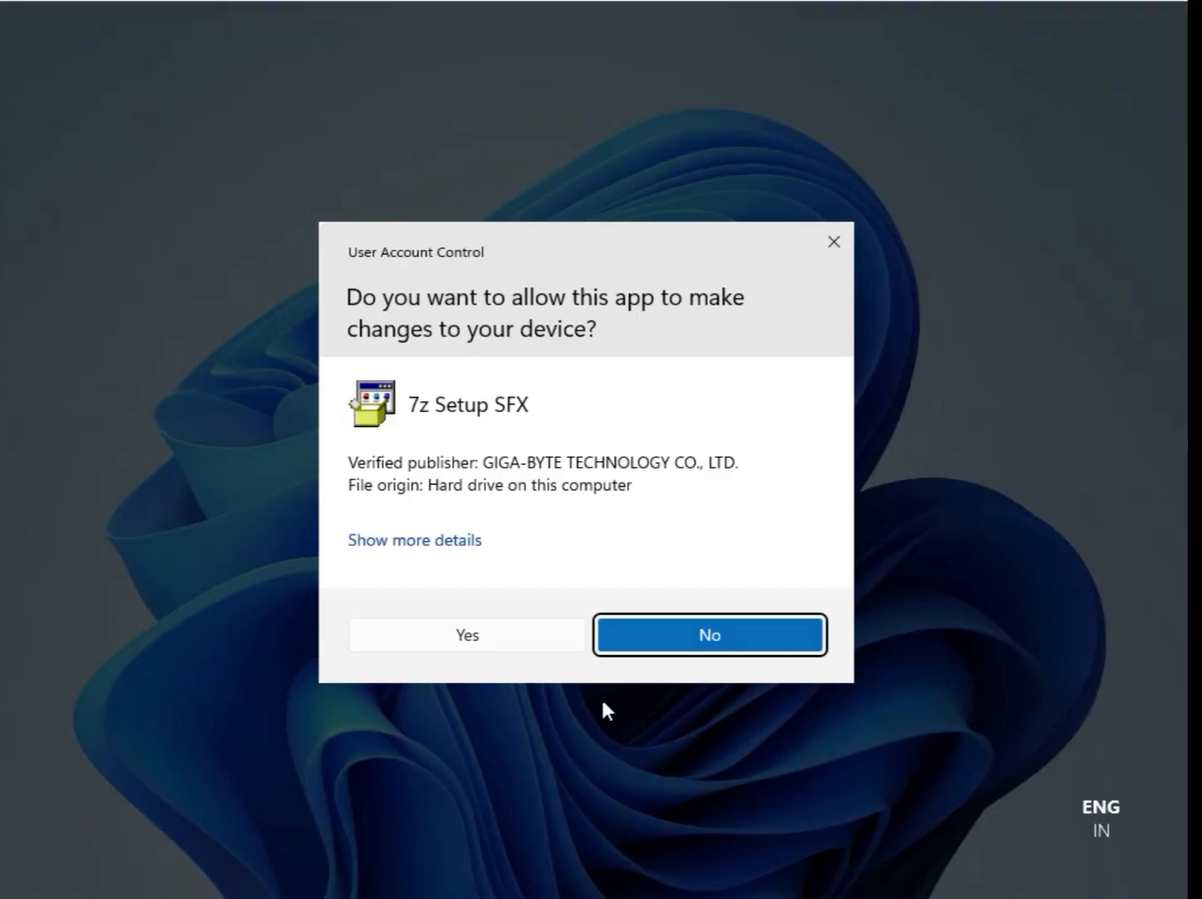
{"action": "left_click", "coordinate": [491, 634]}
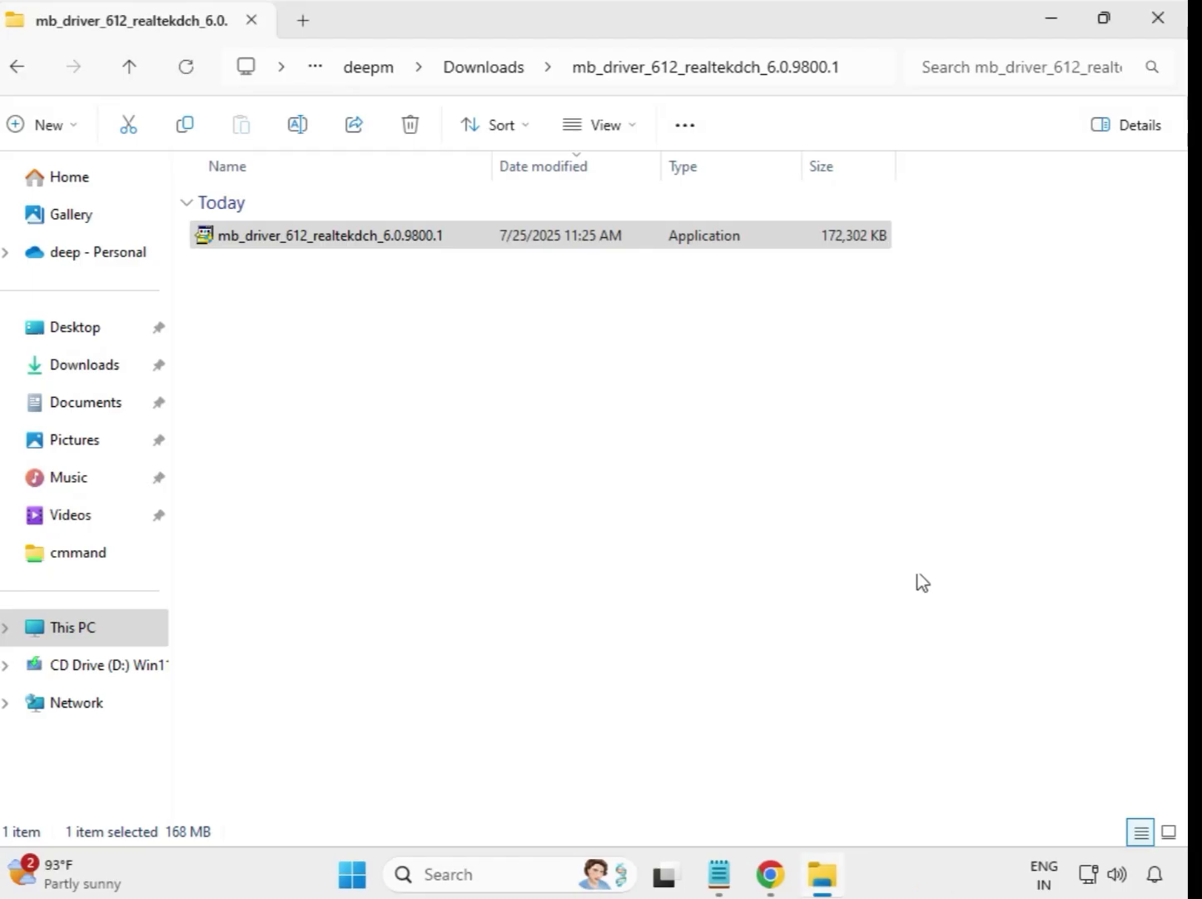
{"action": "left_click", "coordinate": [488, 80]}
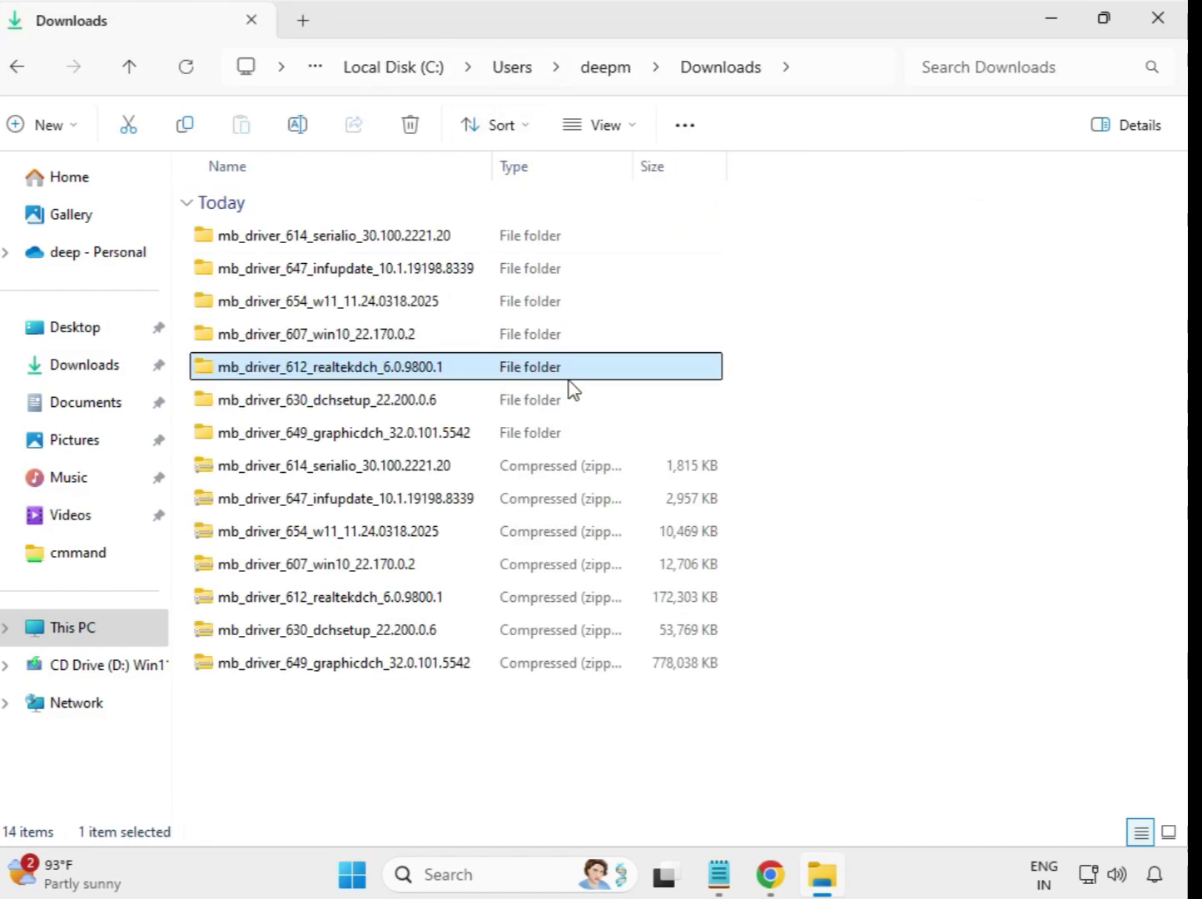
Step: Run the mb_driver_630_dchsetup_22.200.0.6 application from its extracted folder as administrator, allowing it to make changes, and return to Downloads
{"action": "left_click", "coordinate": [394, 408]}
{"action": "left_click", "coordinate": [403, 435]}
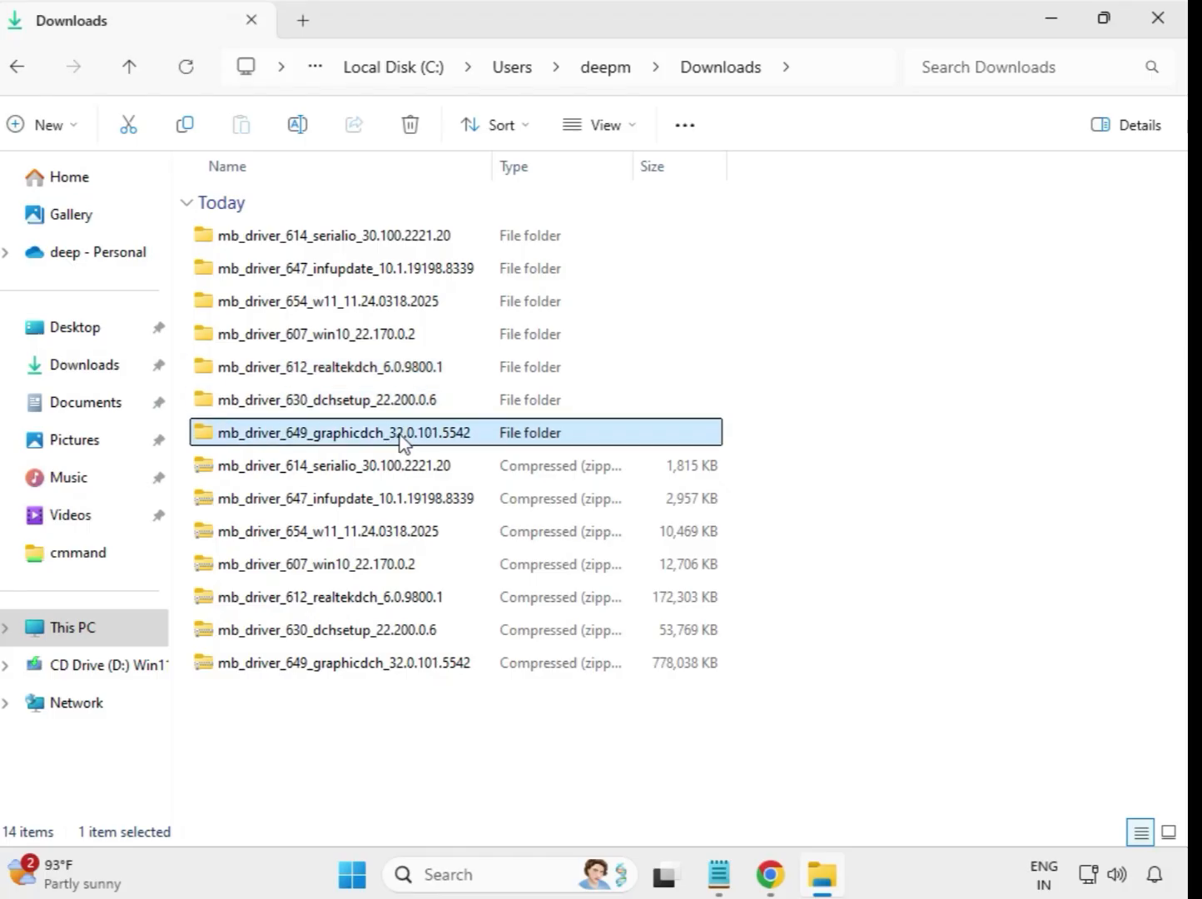
{"action": "left_click", "coordinate": [390, 403]}
{"action": "double_click", "coordinate": [387, 408]}
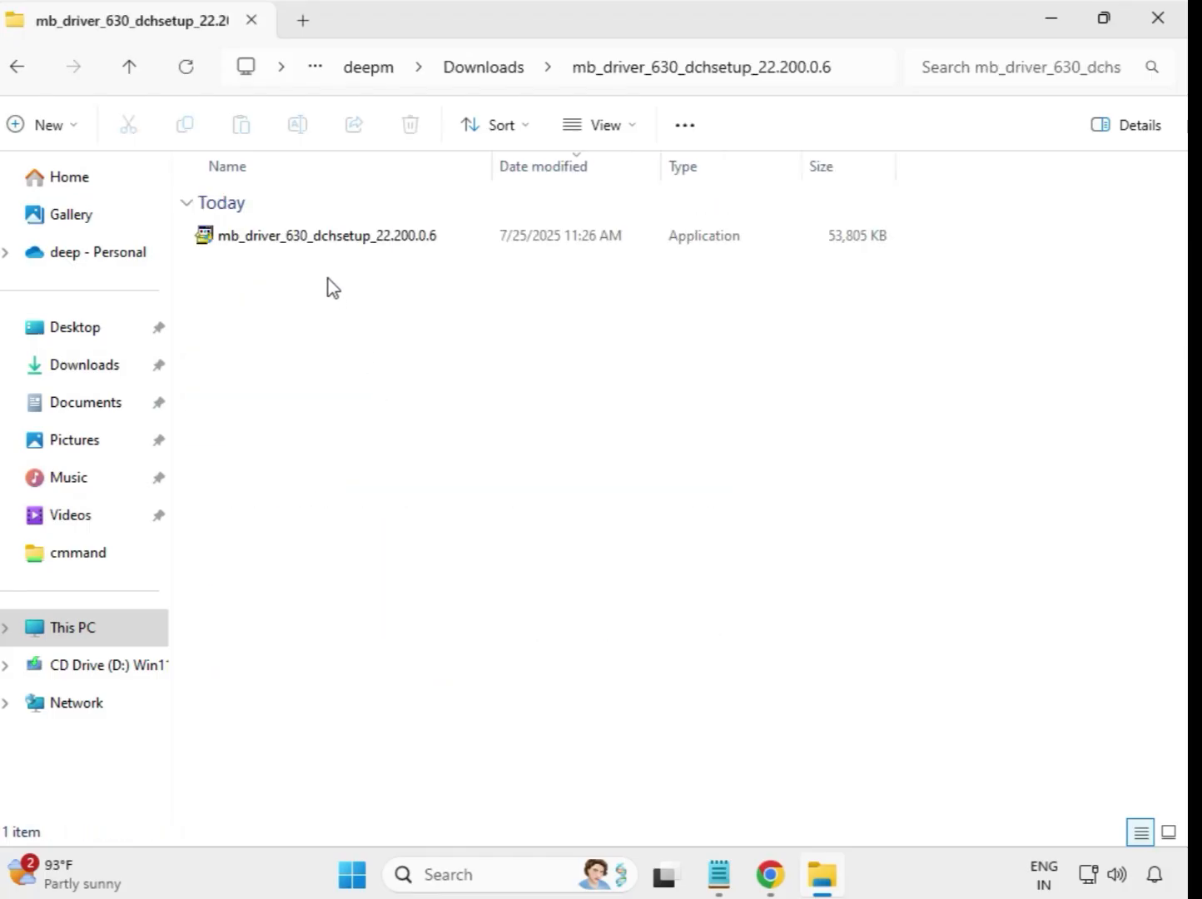
{"action": "left_click", "coordinate": [323, 244]}
{"action": "right_click", "coordinate": [322, 244]}
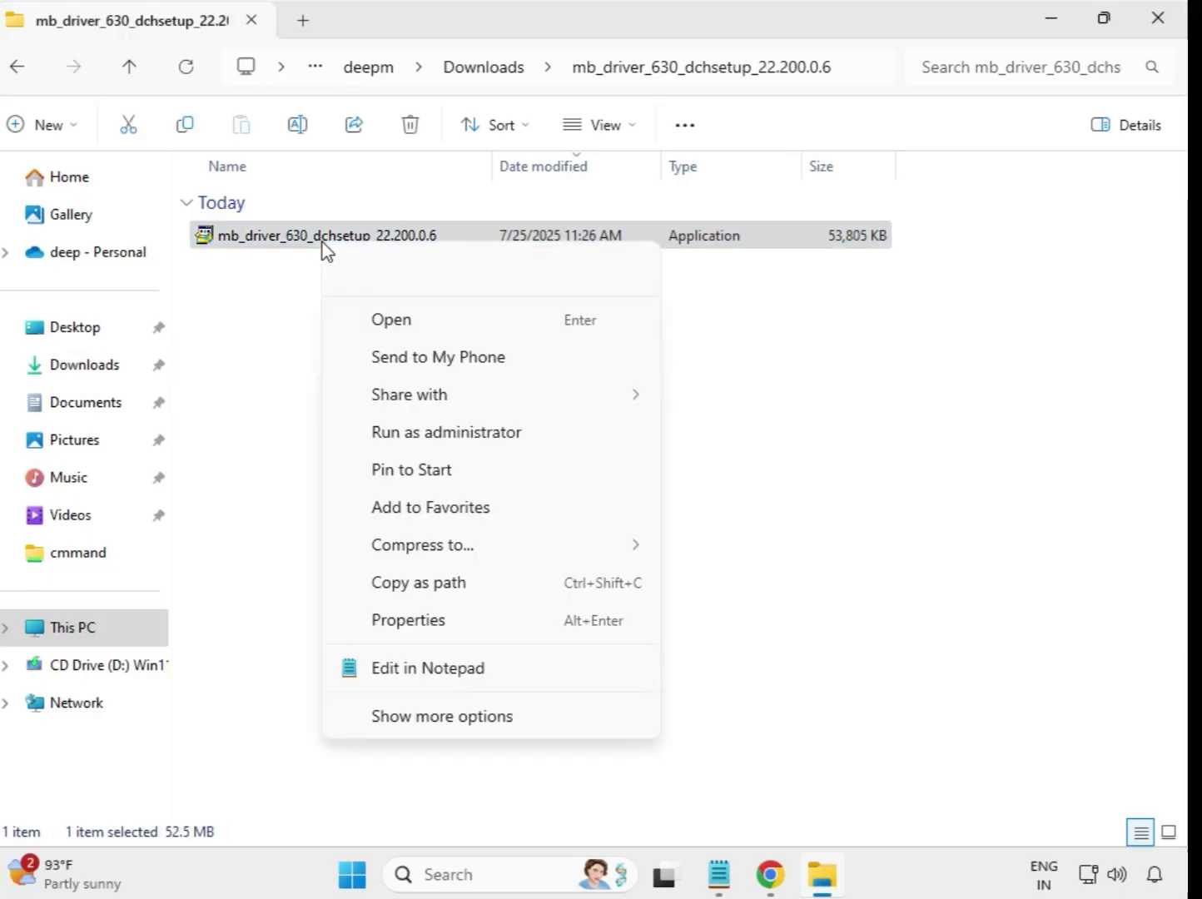
{"action": "left_click", "coordinate": [458, 436]}
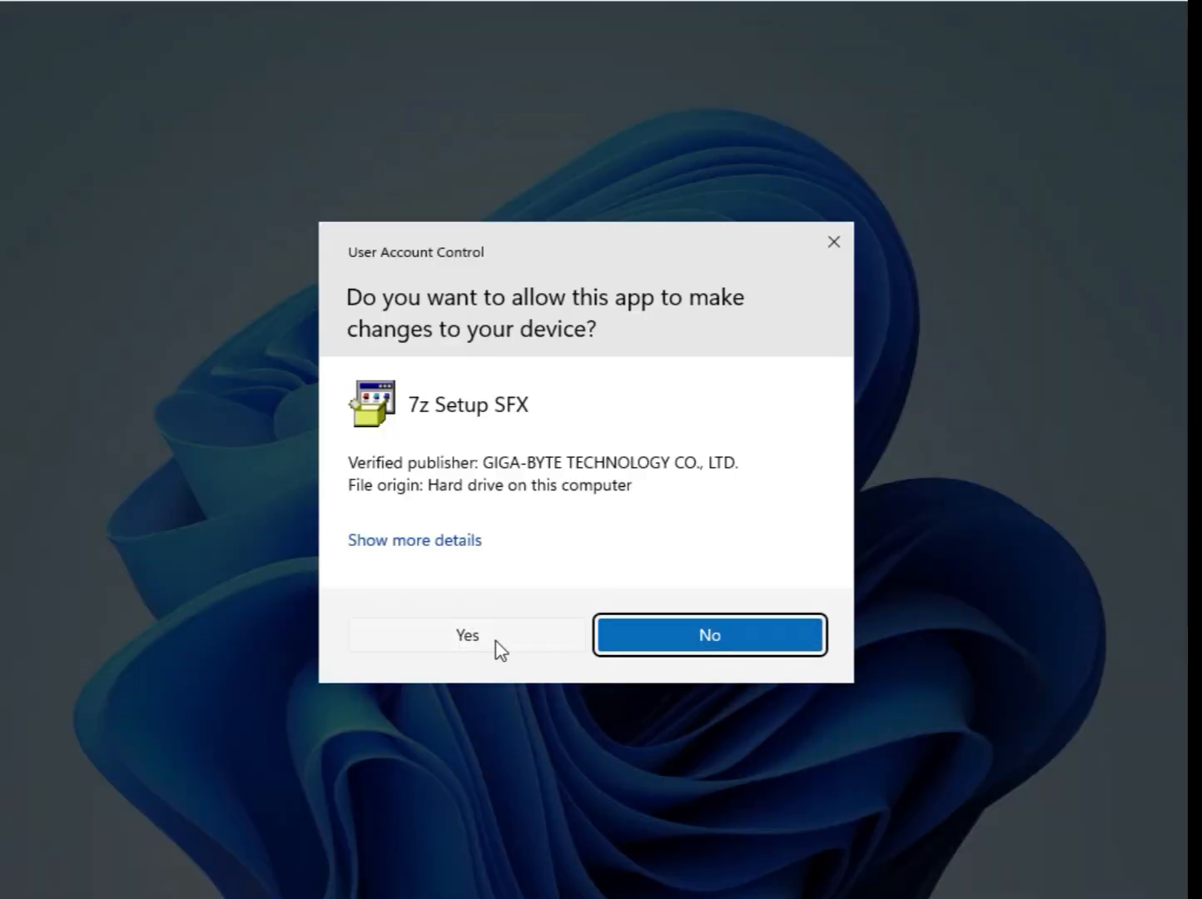
{"action": "left_click", "coordinate": [492, 639]}
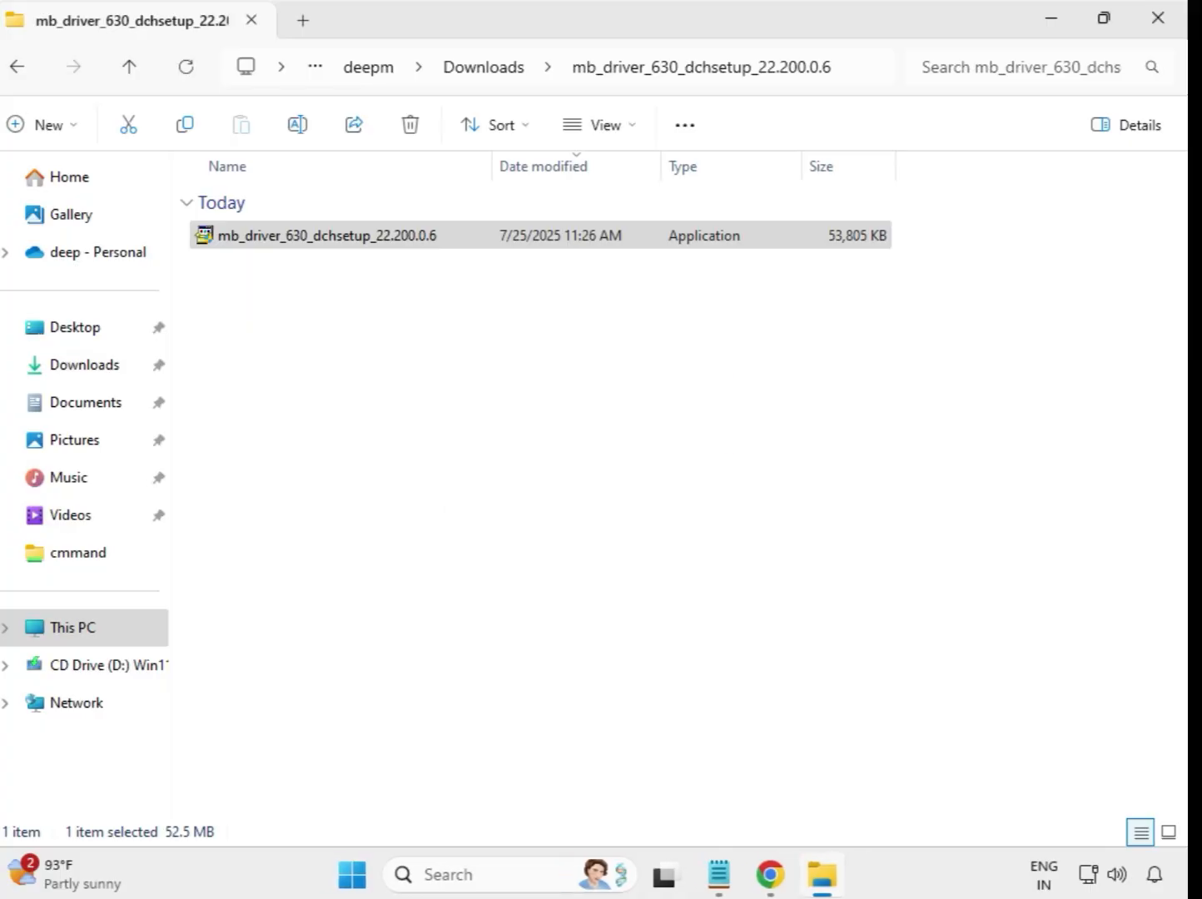
{"action": "left_click", "coordinate": [485, 68]}
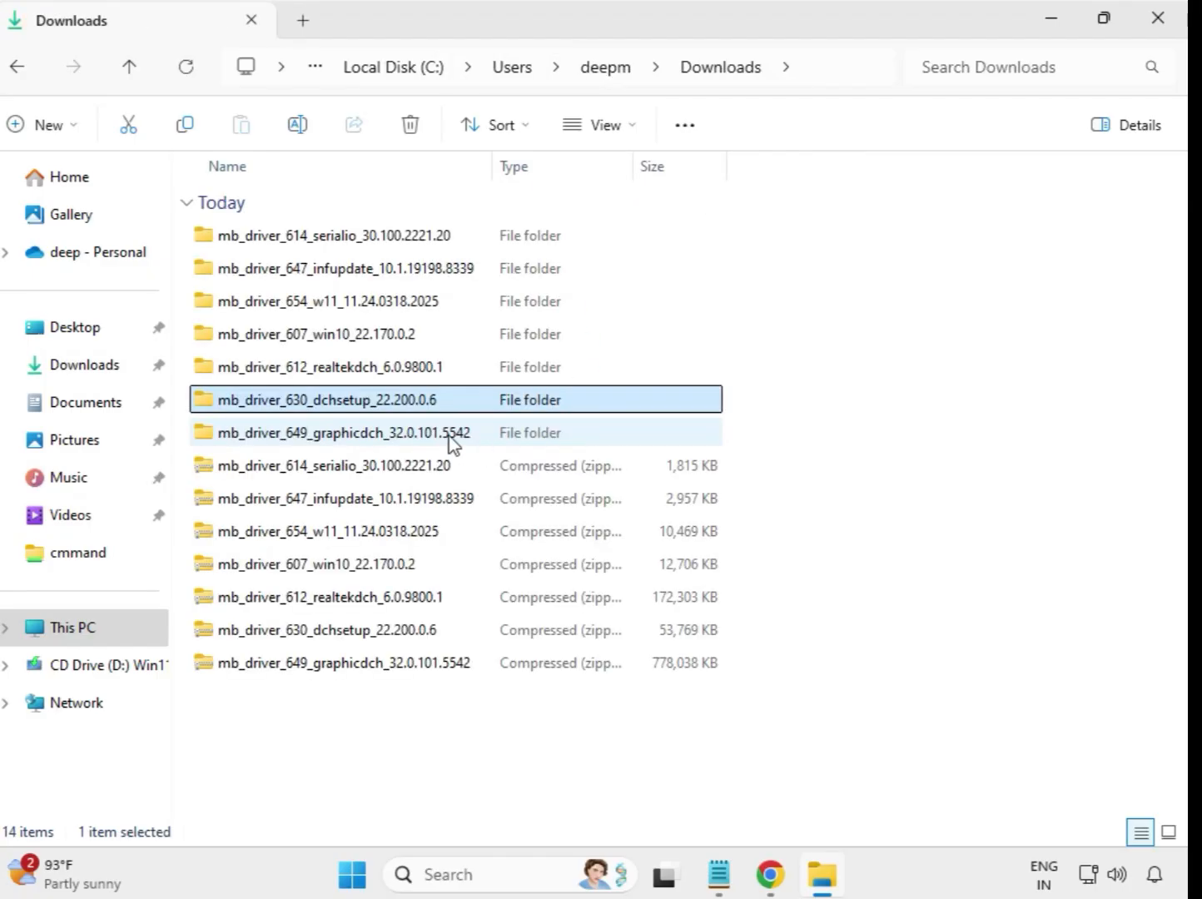
Step: Run the mb_driver_649_graphicdch_32.0.101.5542 application from its extracted folder as administrator and allow it to make changes
{"action": "left_click", "coordinate": [363, 434]}
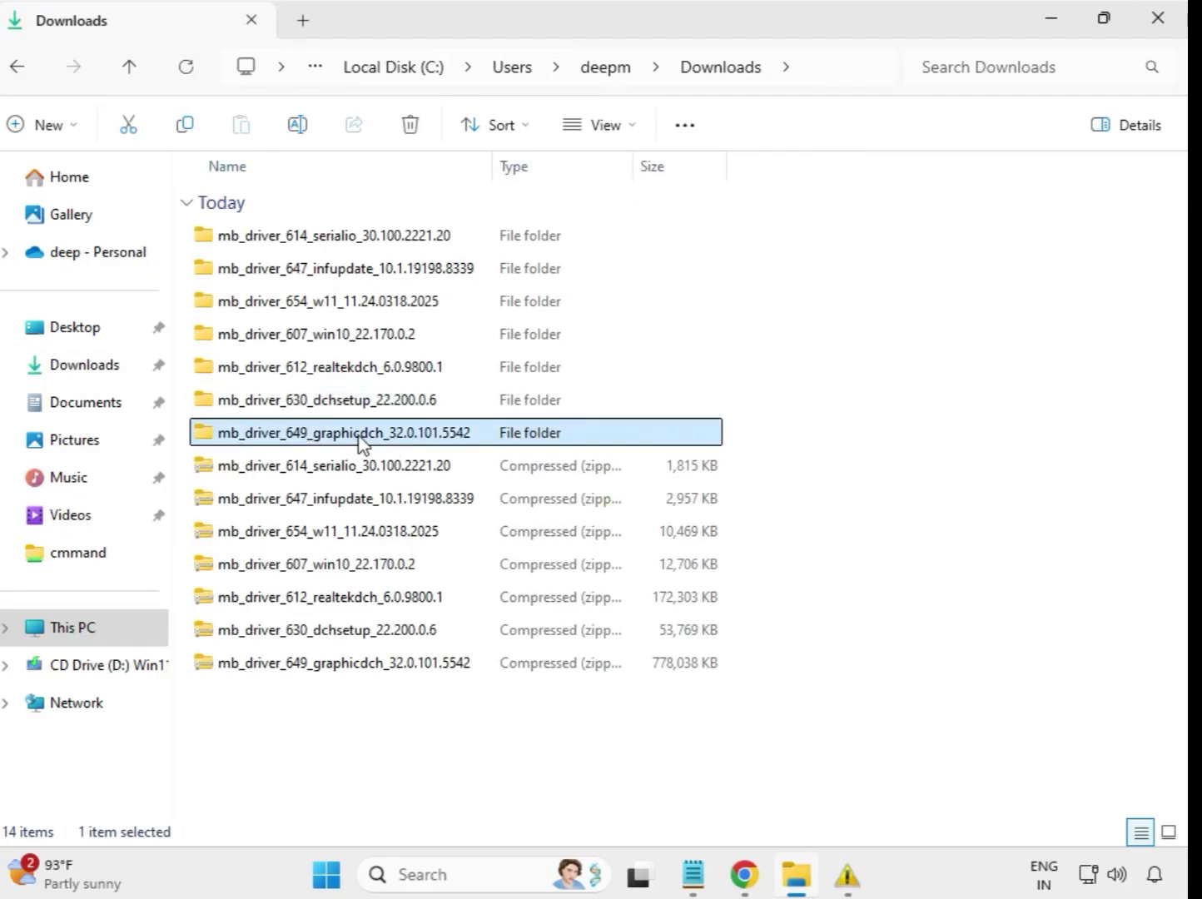
{"action": "double_click", "coordinate": [378, 435]}
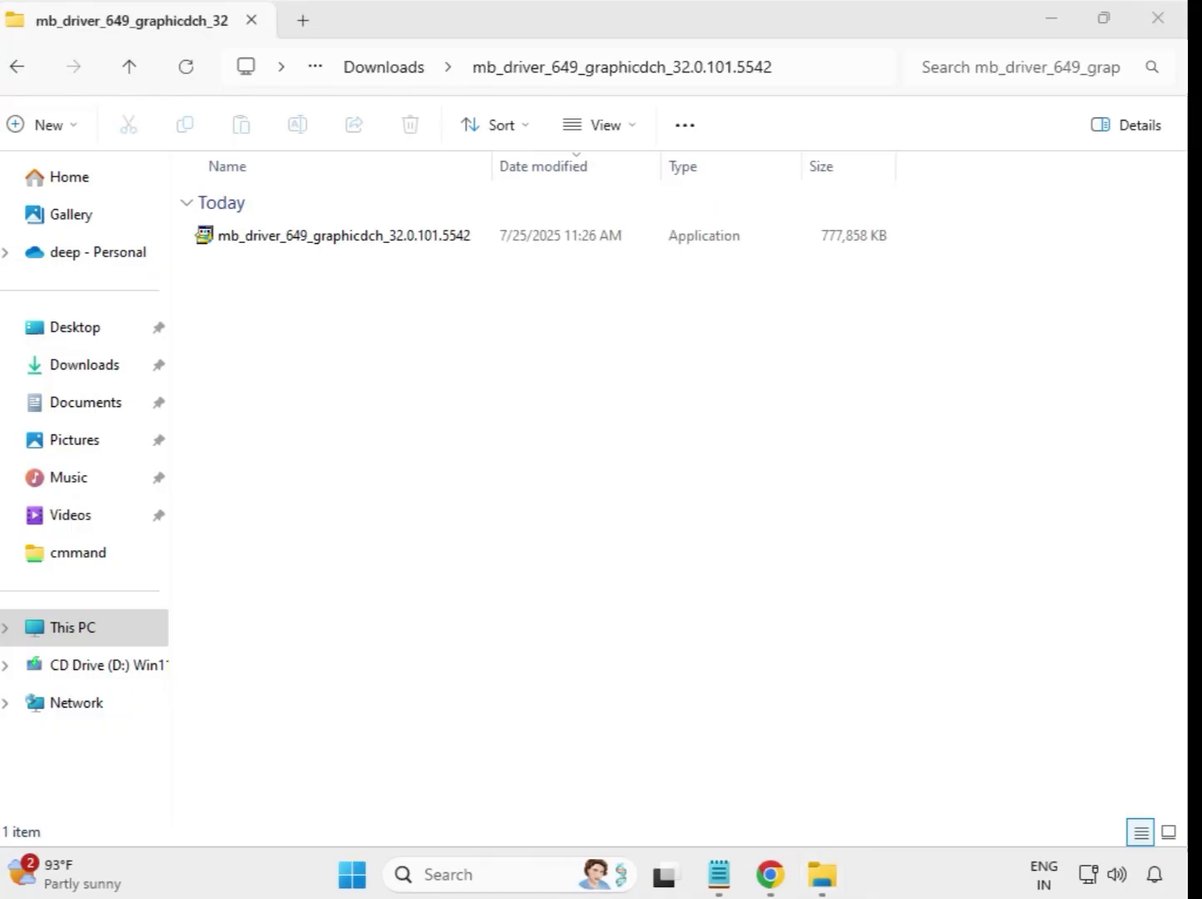
{"action": "left_click", "coordinate": [389, 237]}
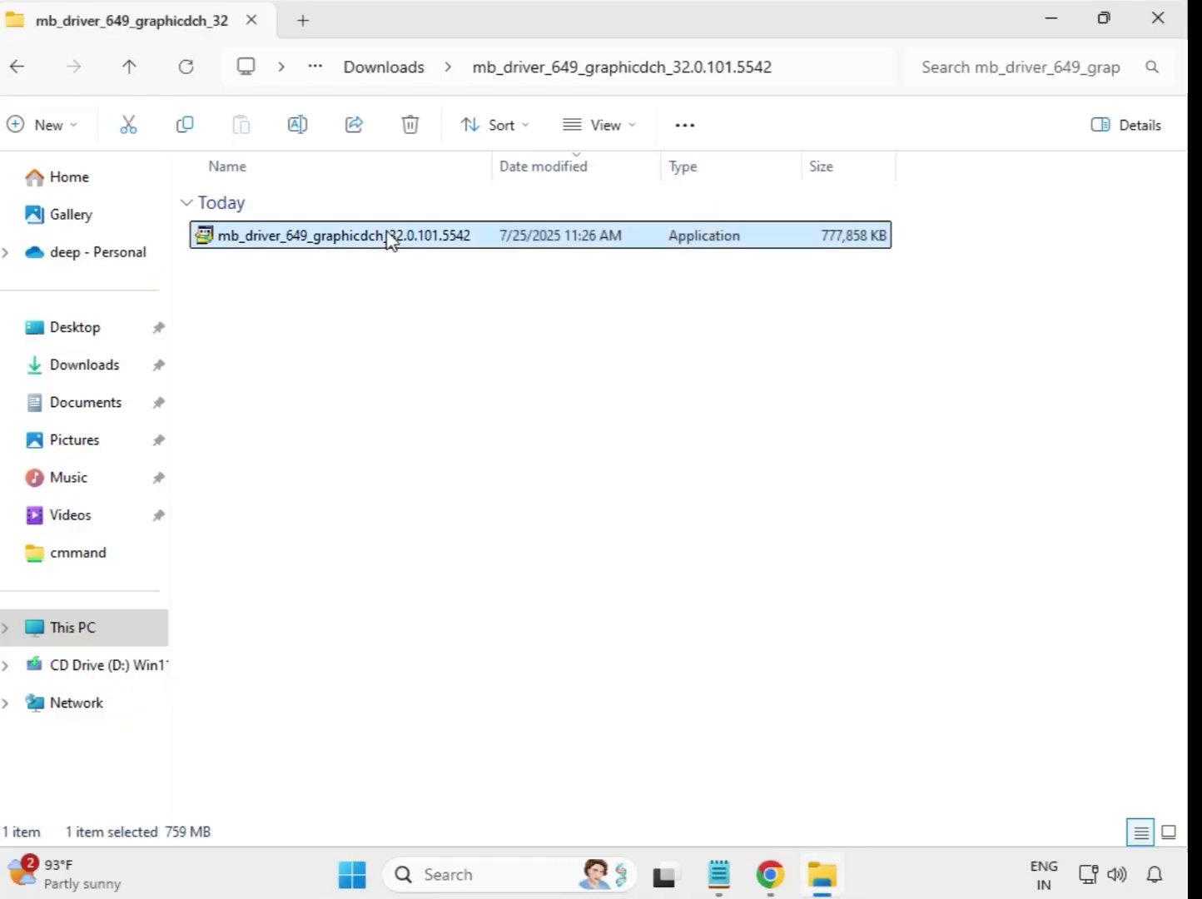
{"action": "right_click", "coordinate": [389, 238]}
{"action": "left_click", "coordinate": [506, 429]}
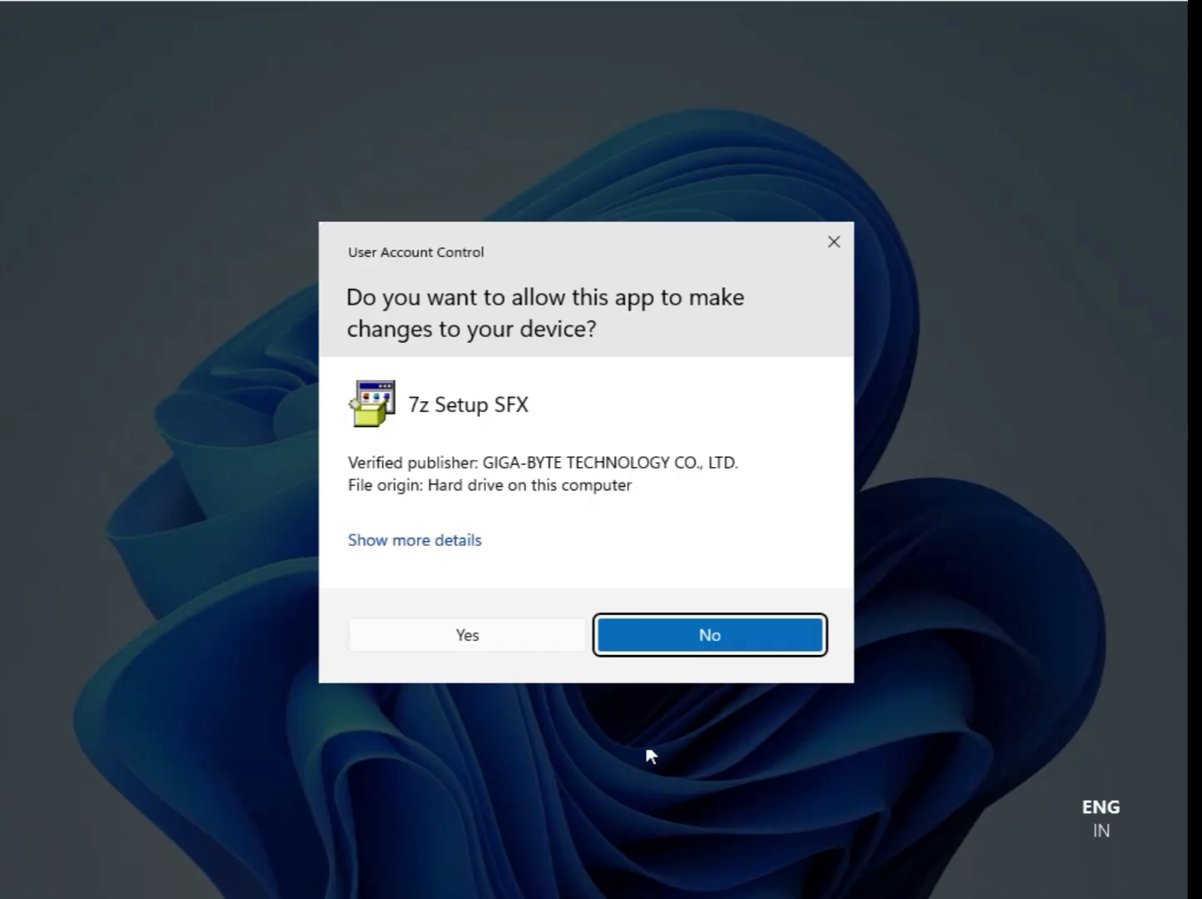
{"action": "left_click", "coordinate": [477, 636]}
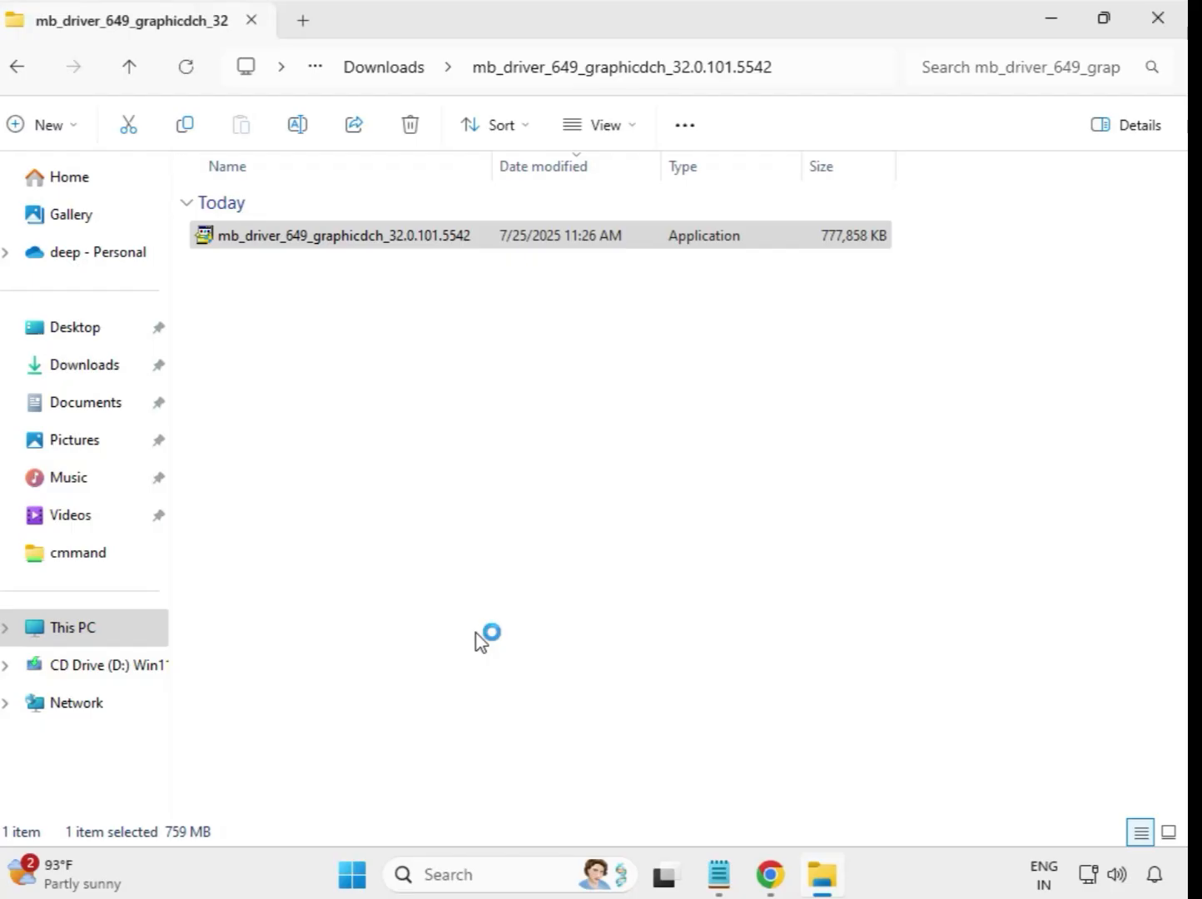